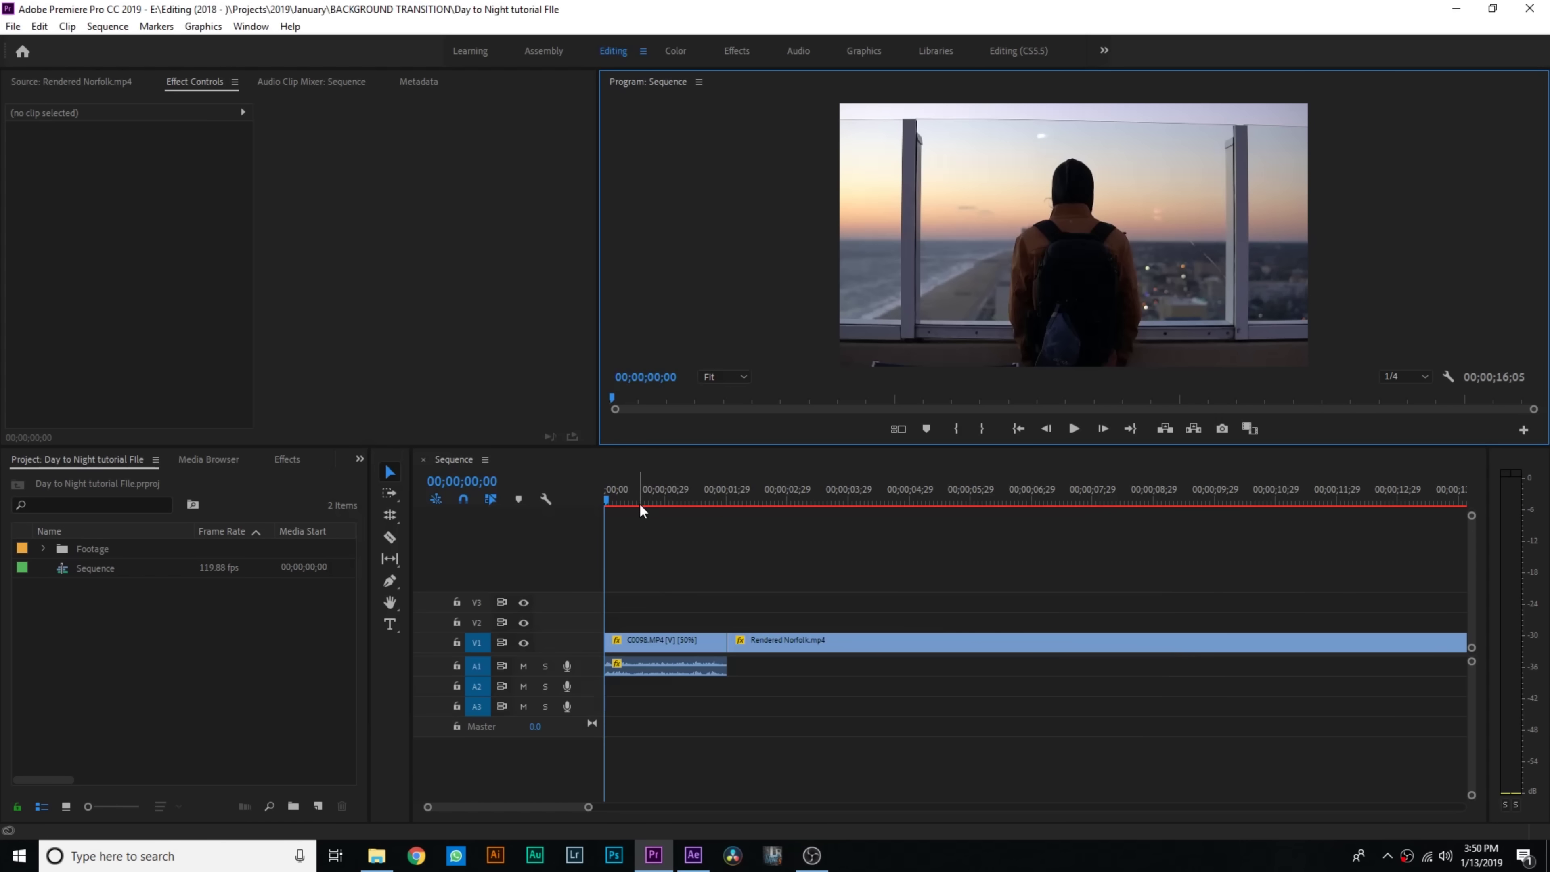
Review the window clip and the Rendered Norfolk.mp4 skyline clip across the sequence
left_click(606, 496)
left_click_drag(607, 506, 629, 502)
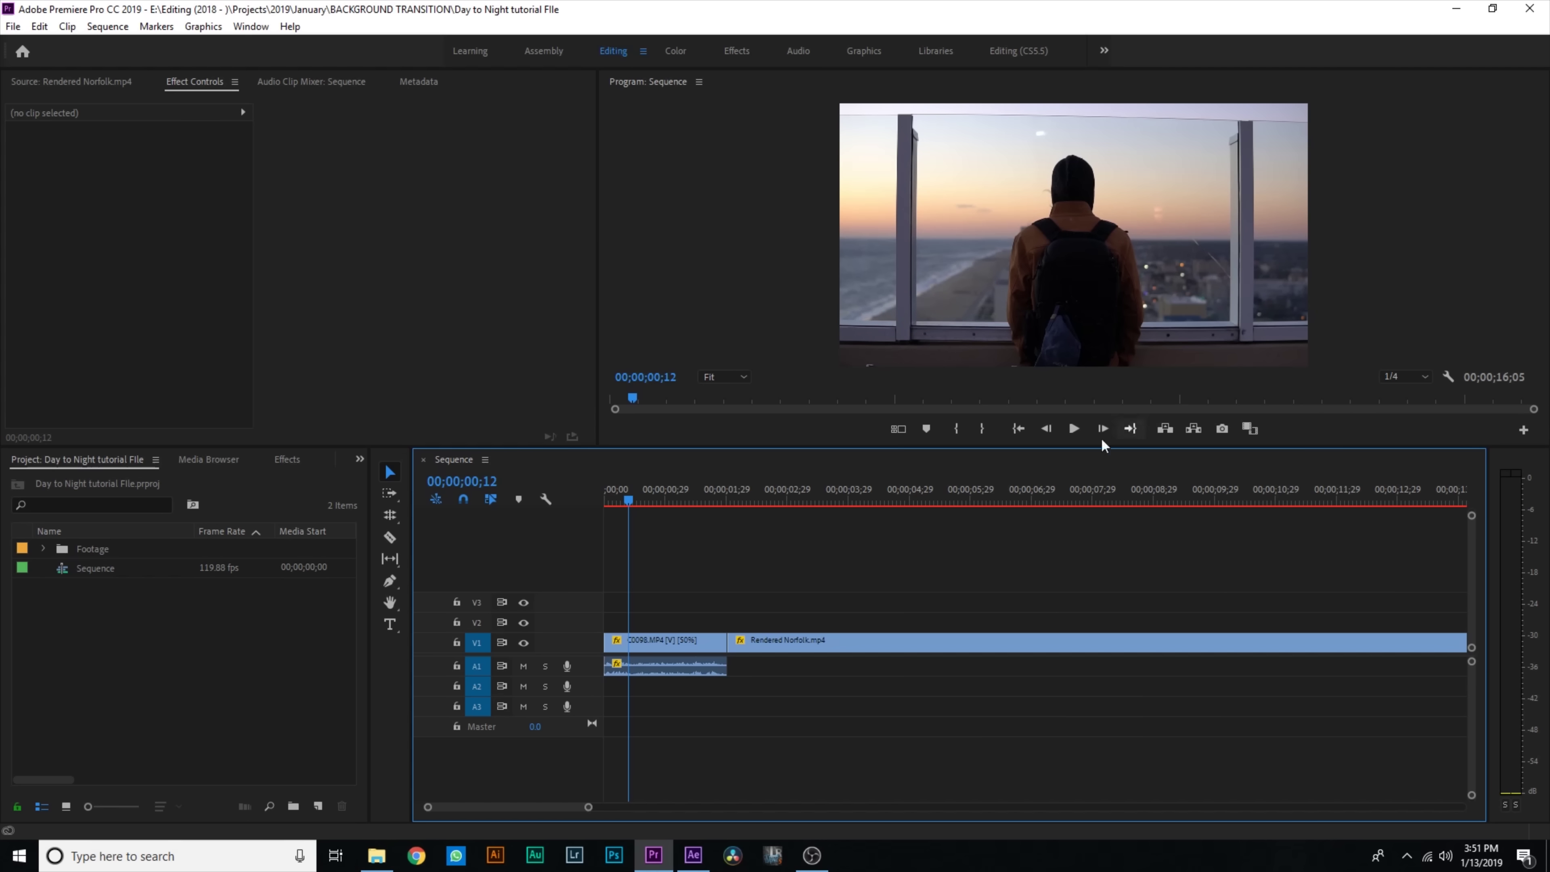
left_click(753, 499)
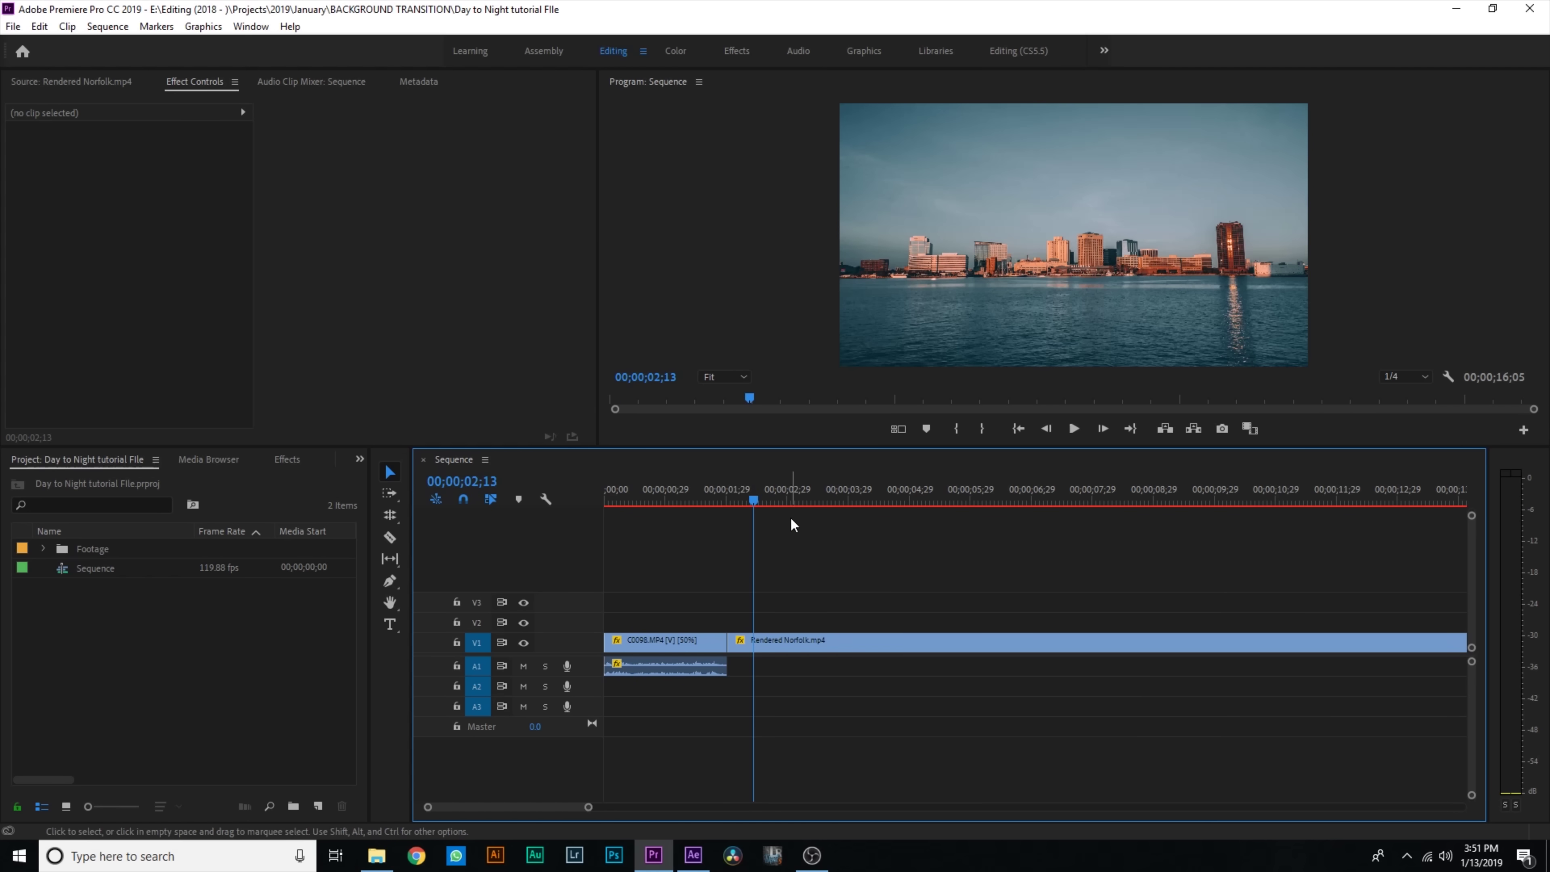
key("minus")
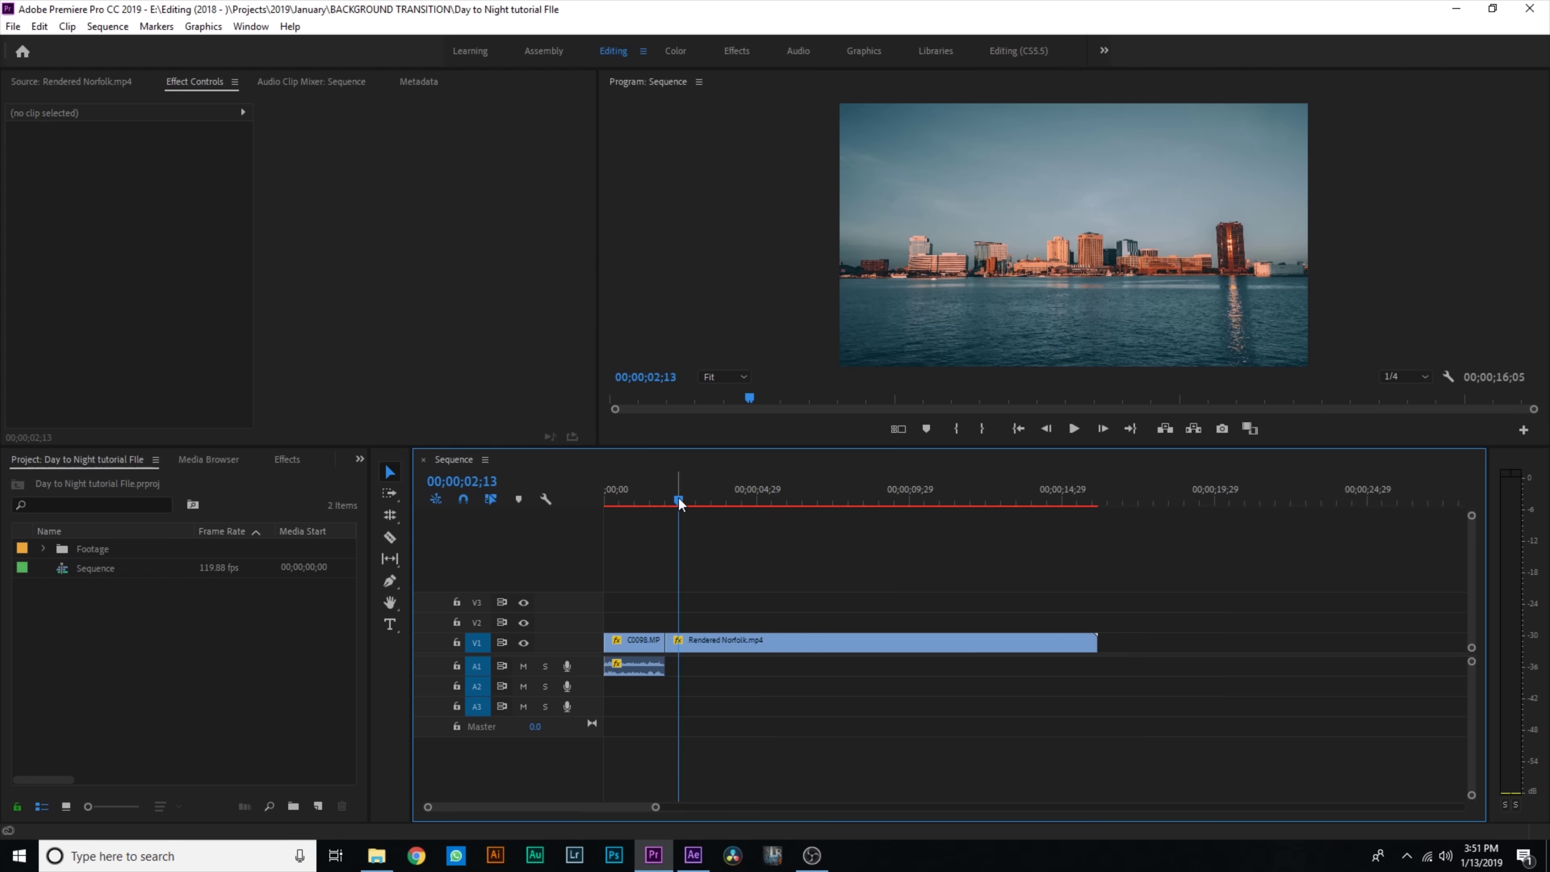
left_click_drag(678, 498, 1067, 510)
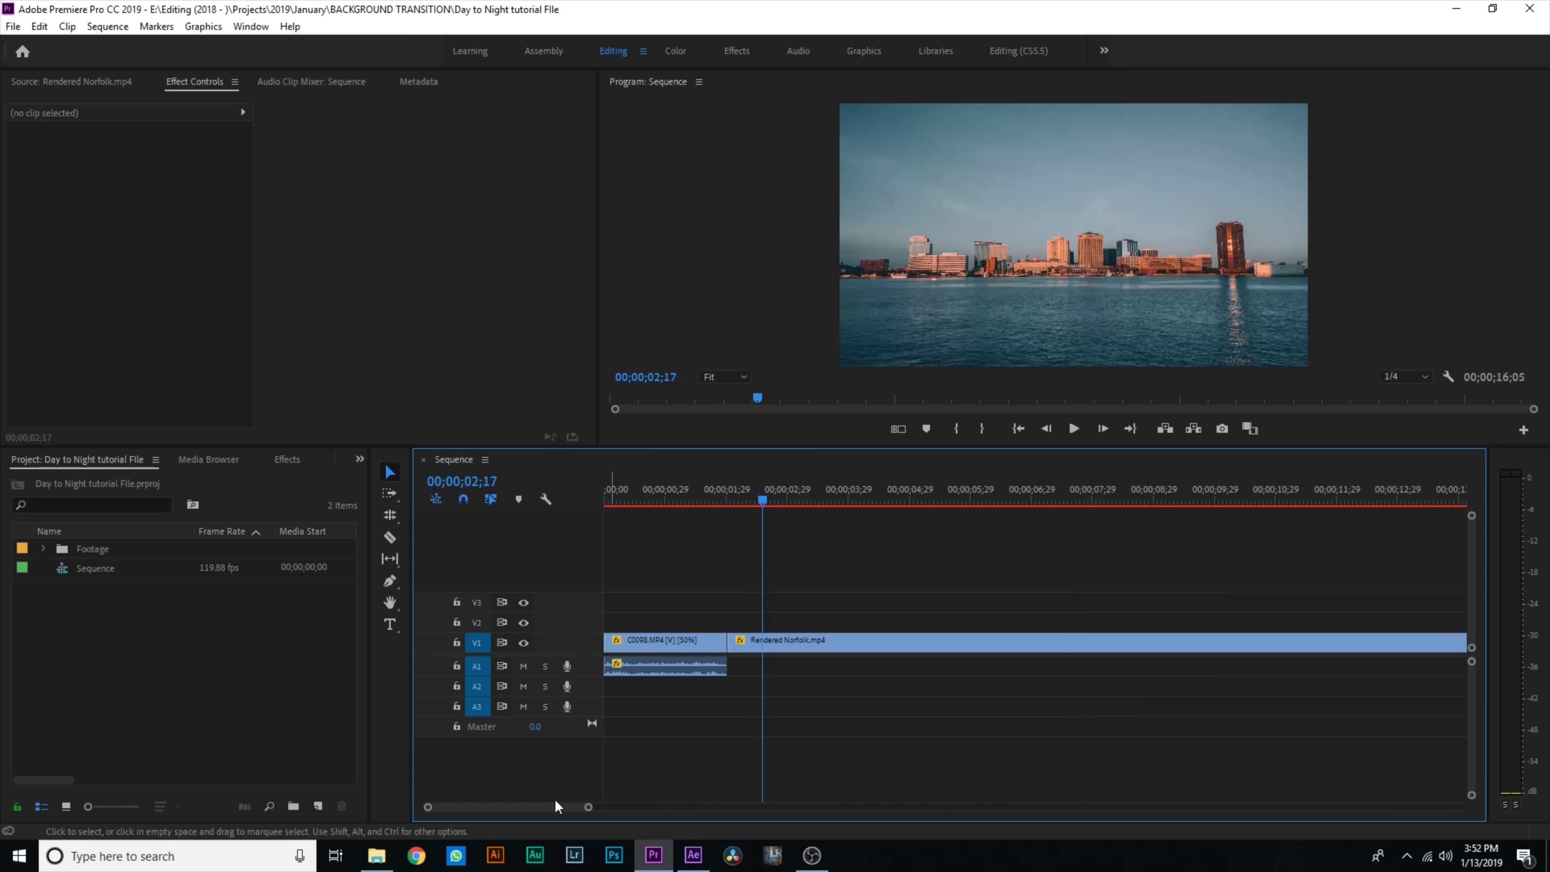
left_click_drag(757, 498, 665, 552)
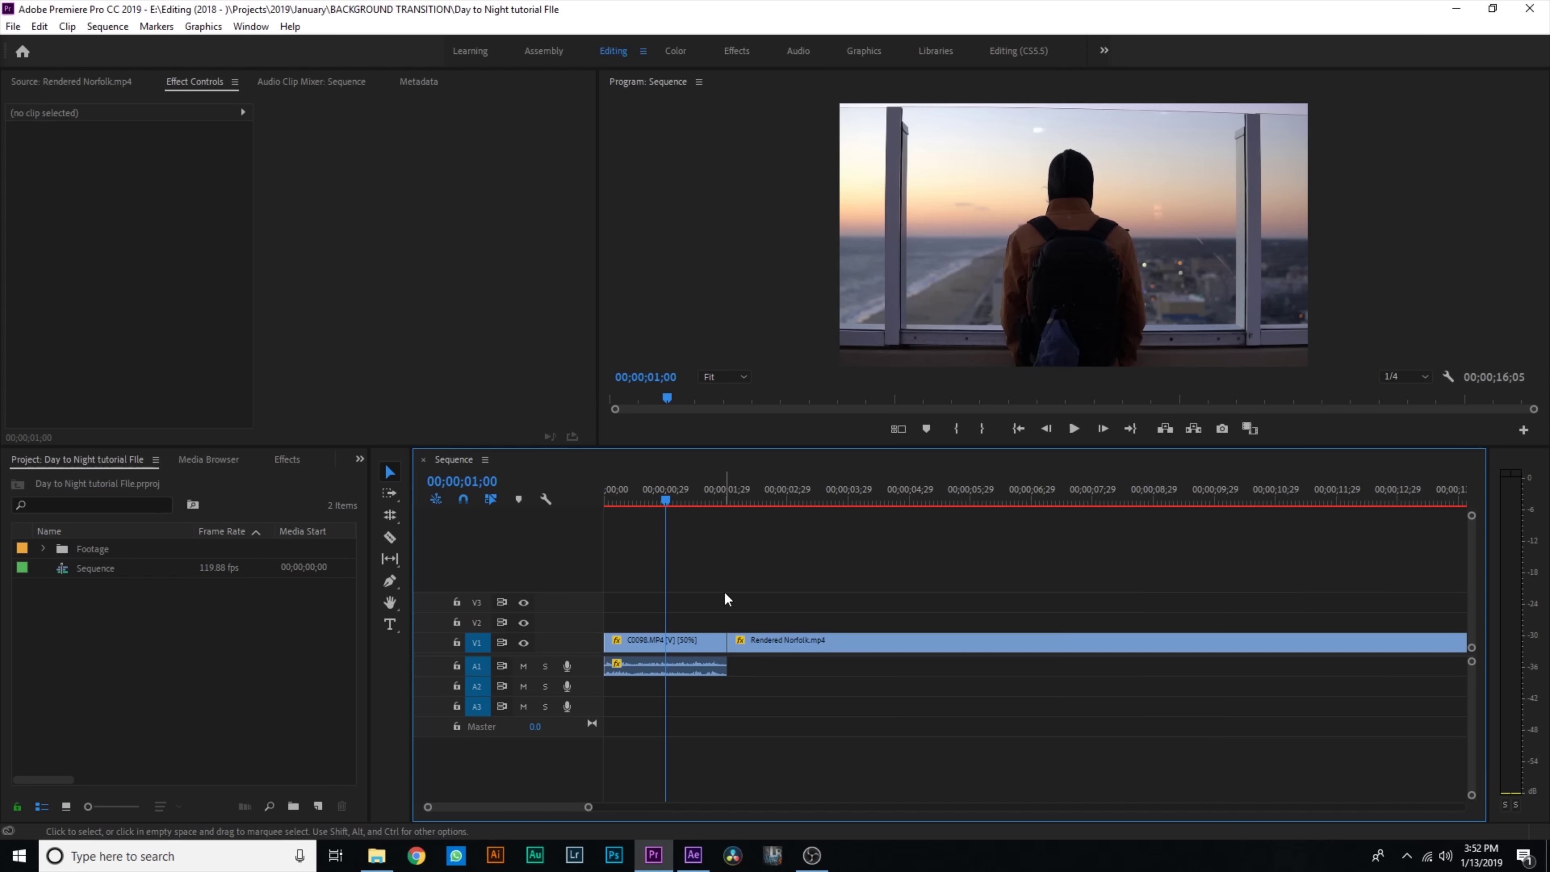
left_click_drag(675, 497, 814, 497)
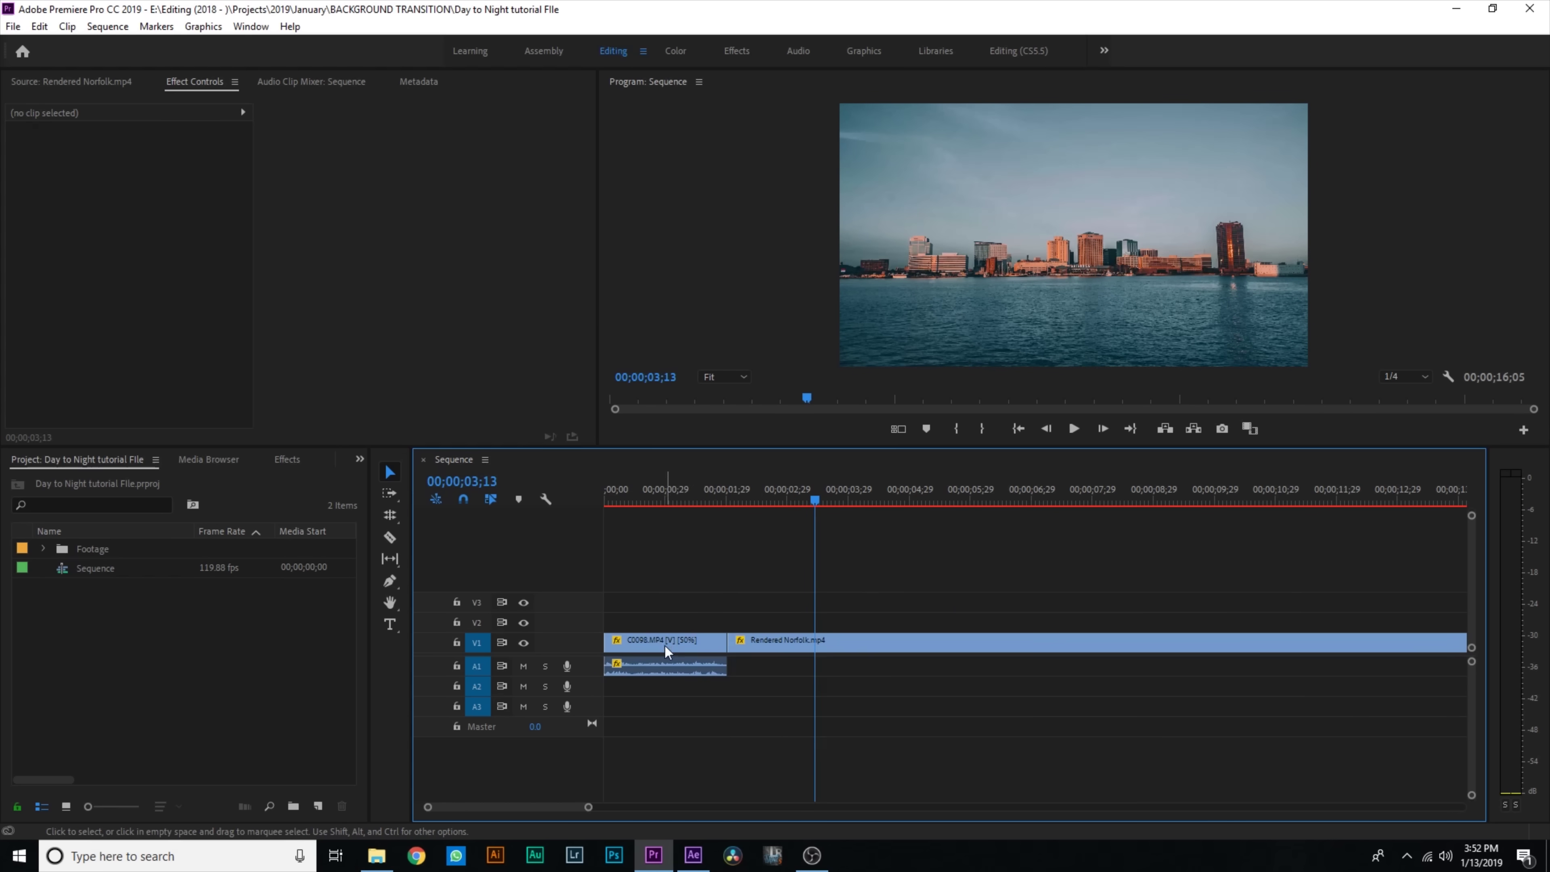
Delete the first clip's audio and replace both video clips with an After Effects composition
left_click(665, 666)
key("Delete")
left_click_drag(680, 649, 757, 608)
right_click(785, 640)
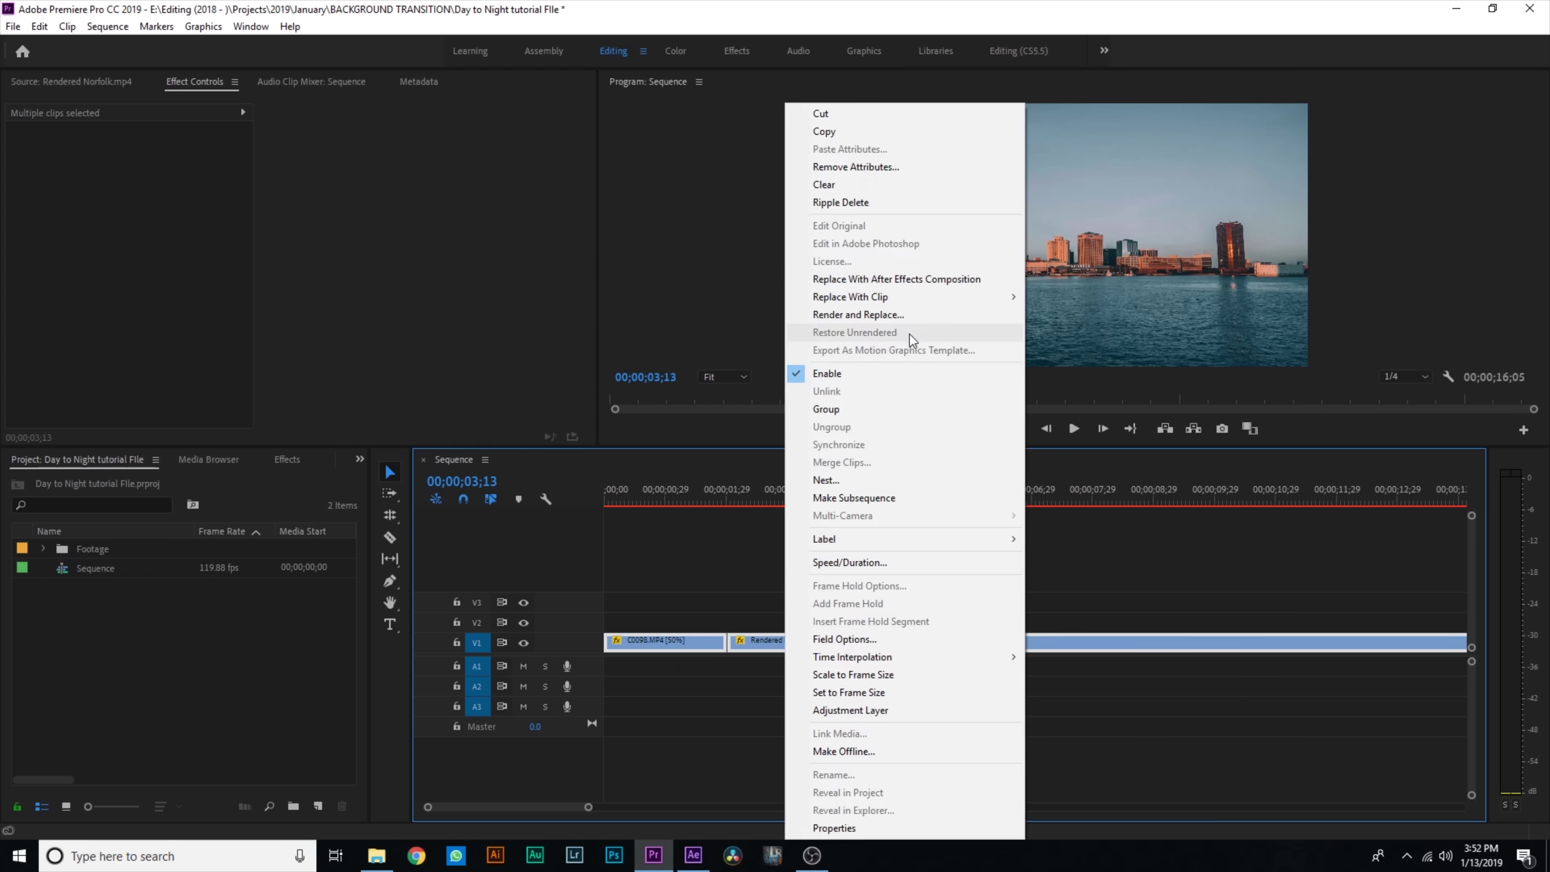
left_click(874, 278)
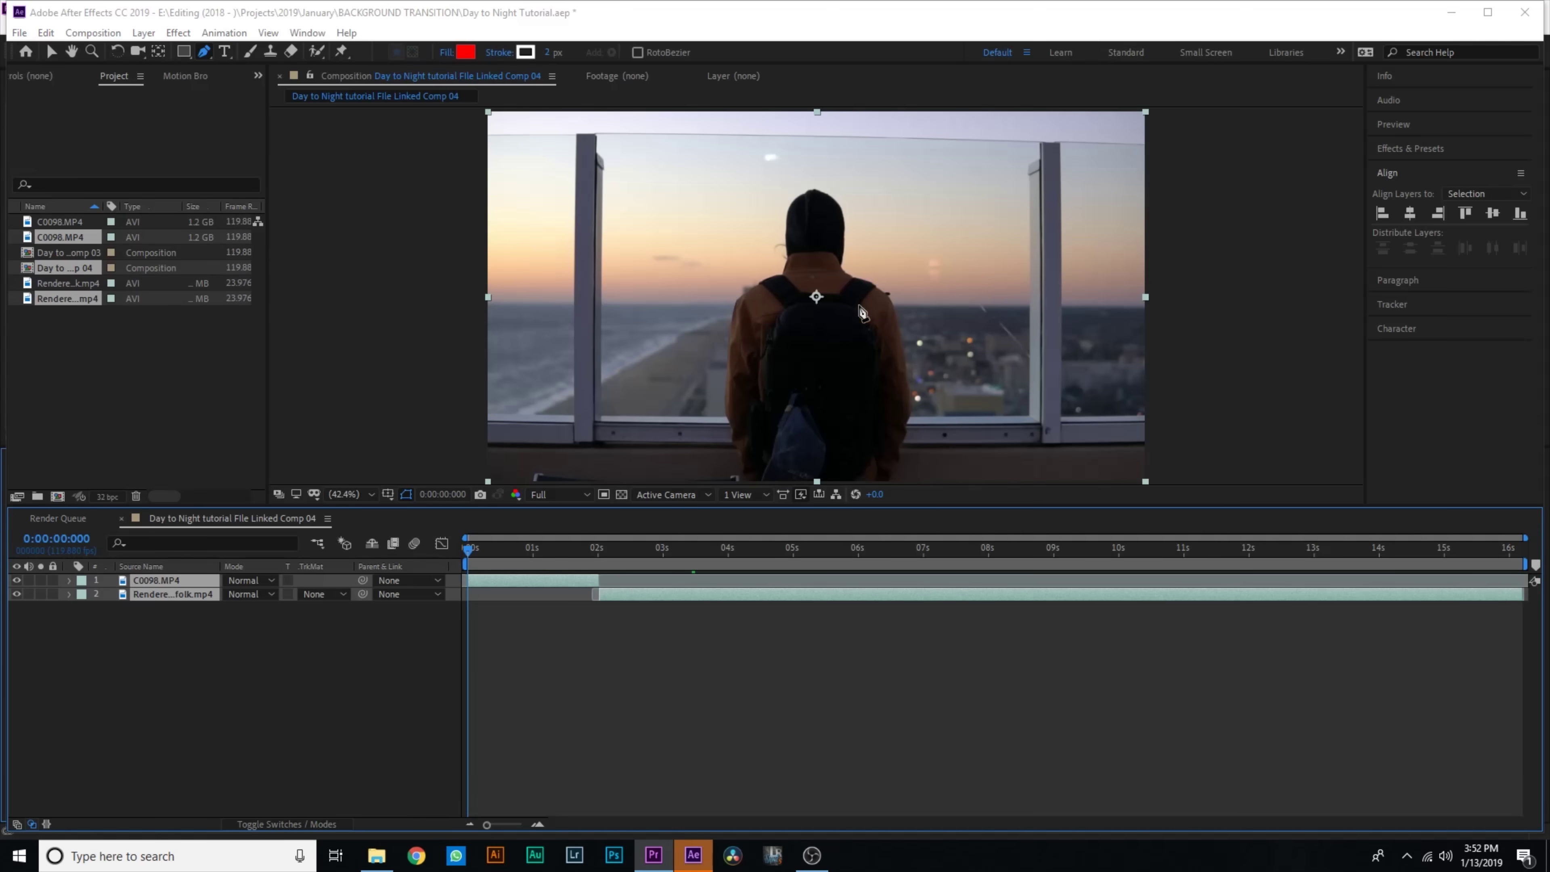
Pre-compose the C0098.MP4 layer into a new composition named Foreground, moving all attributes into it
left_click(519, 607)
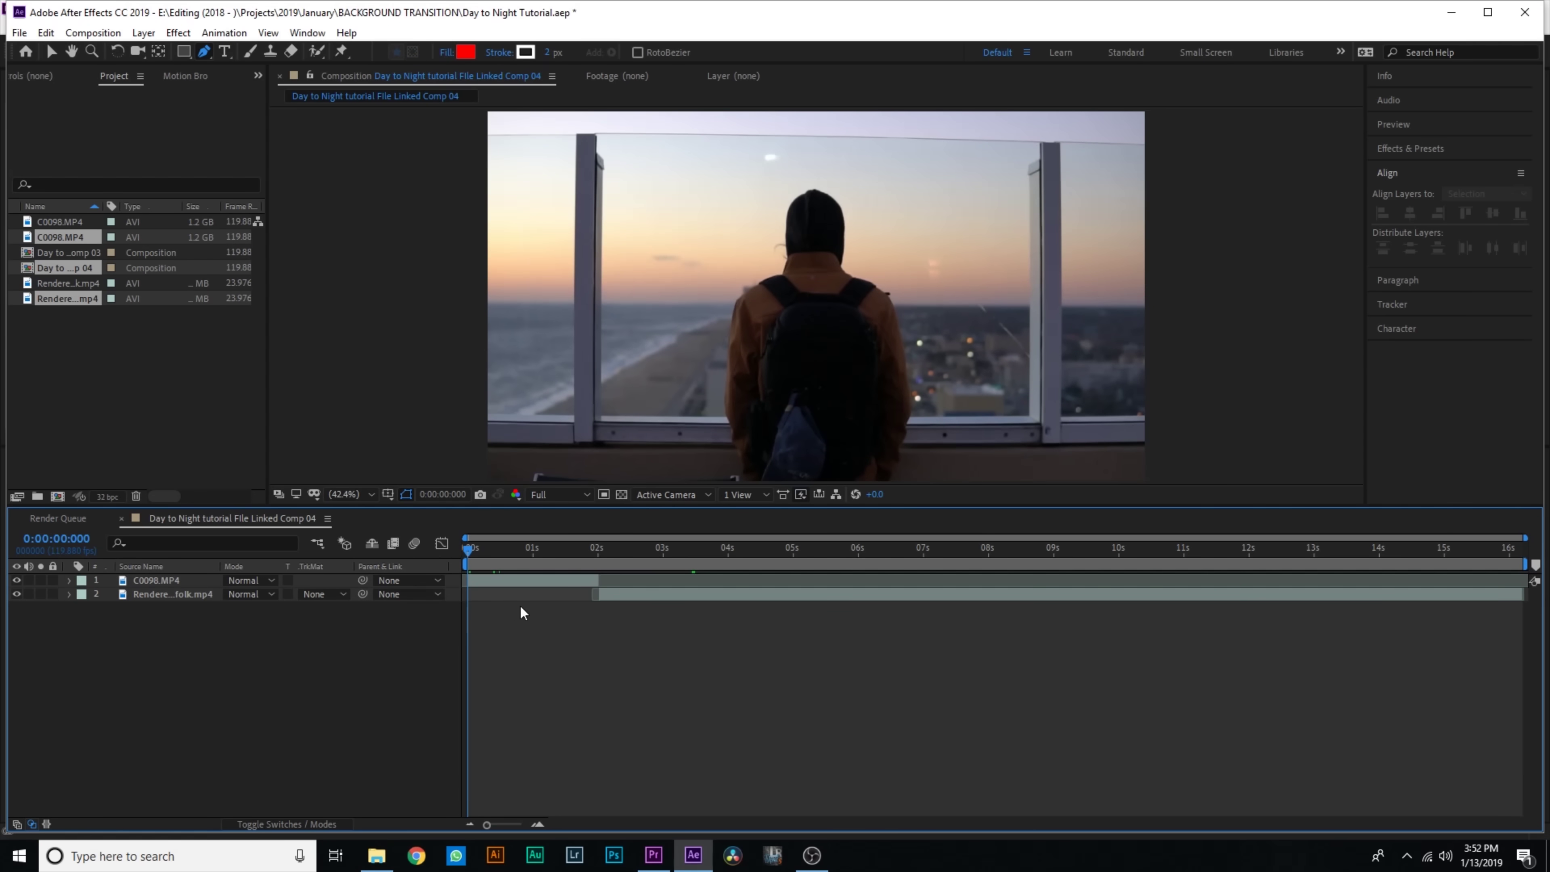
left_click(501, 579)
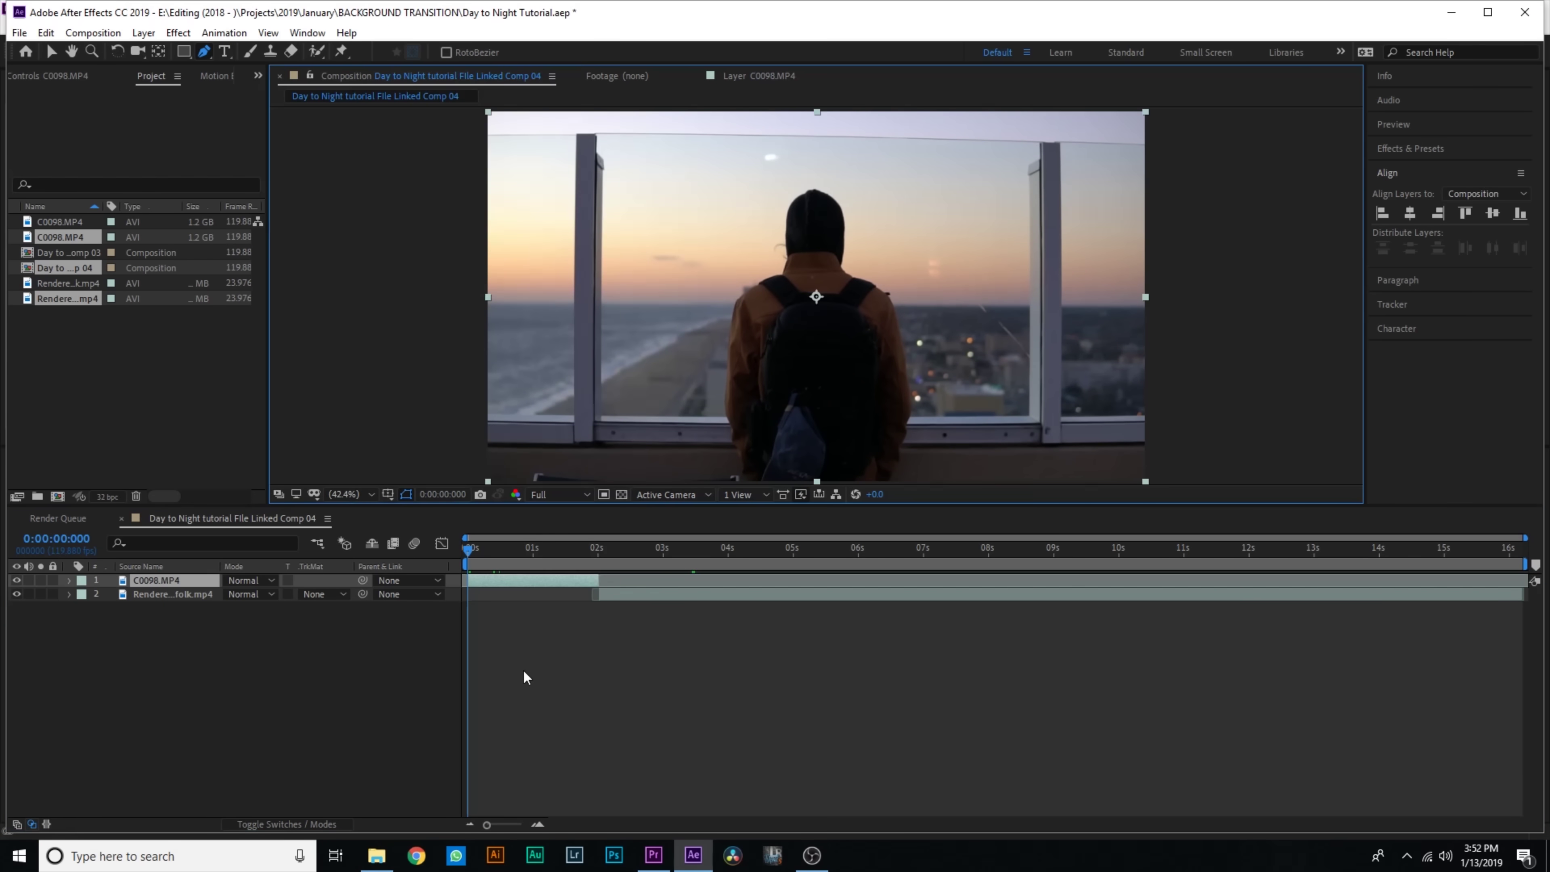
right_click(494, 581)
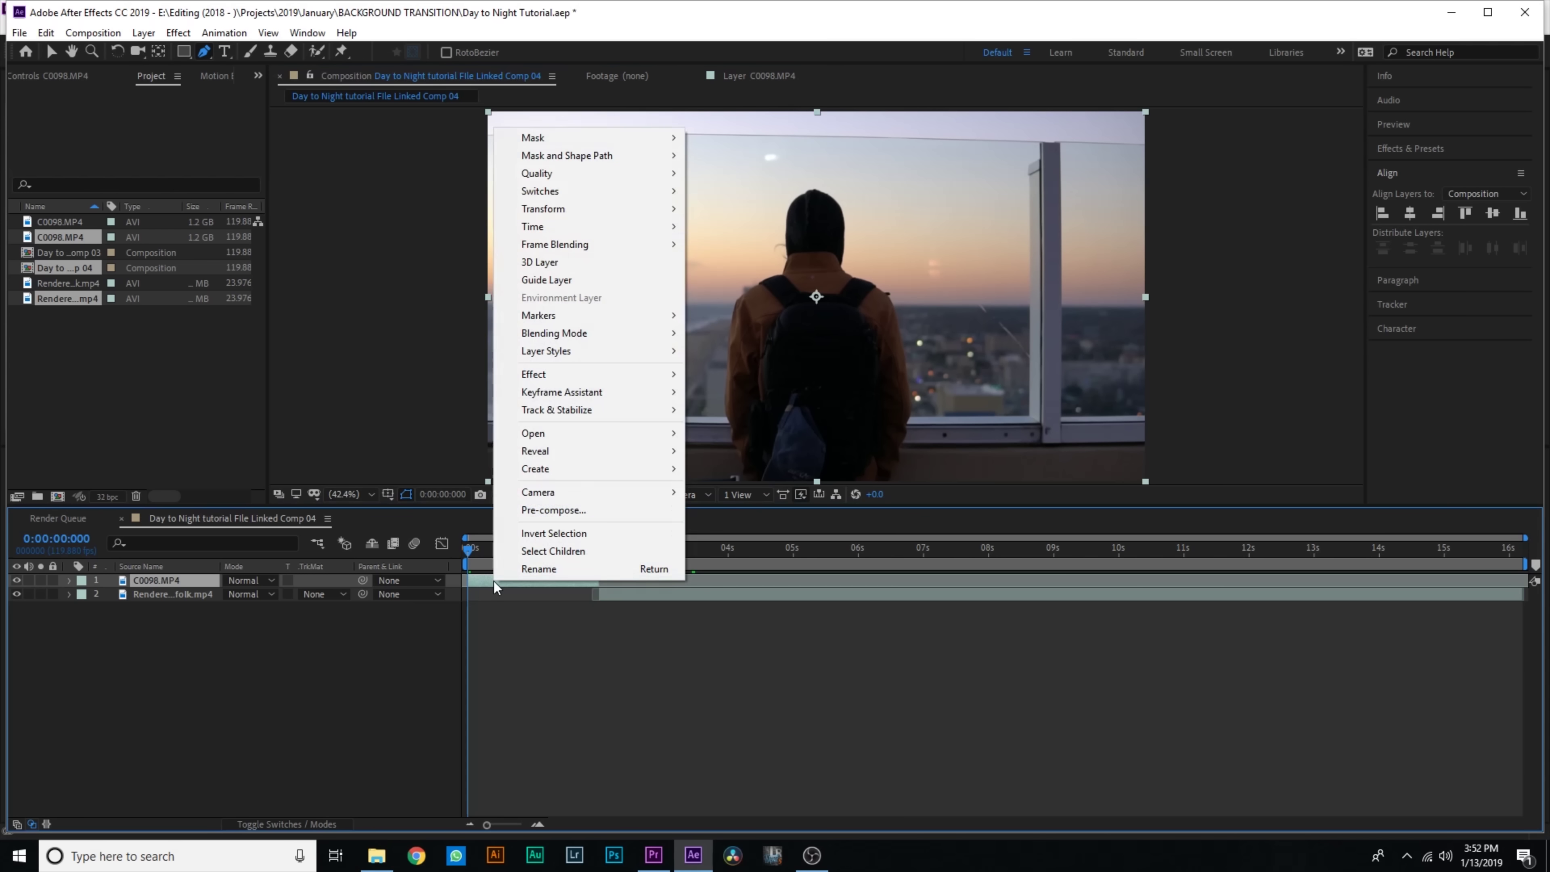
left_click(577, 512)
left_click(624, 420)
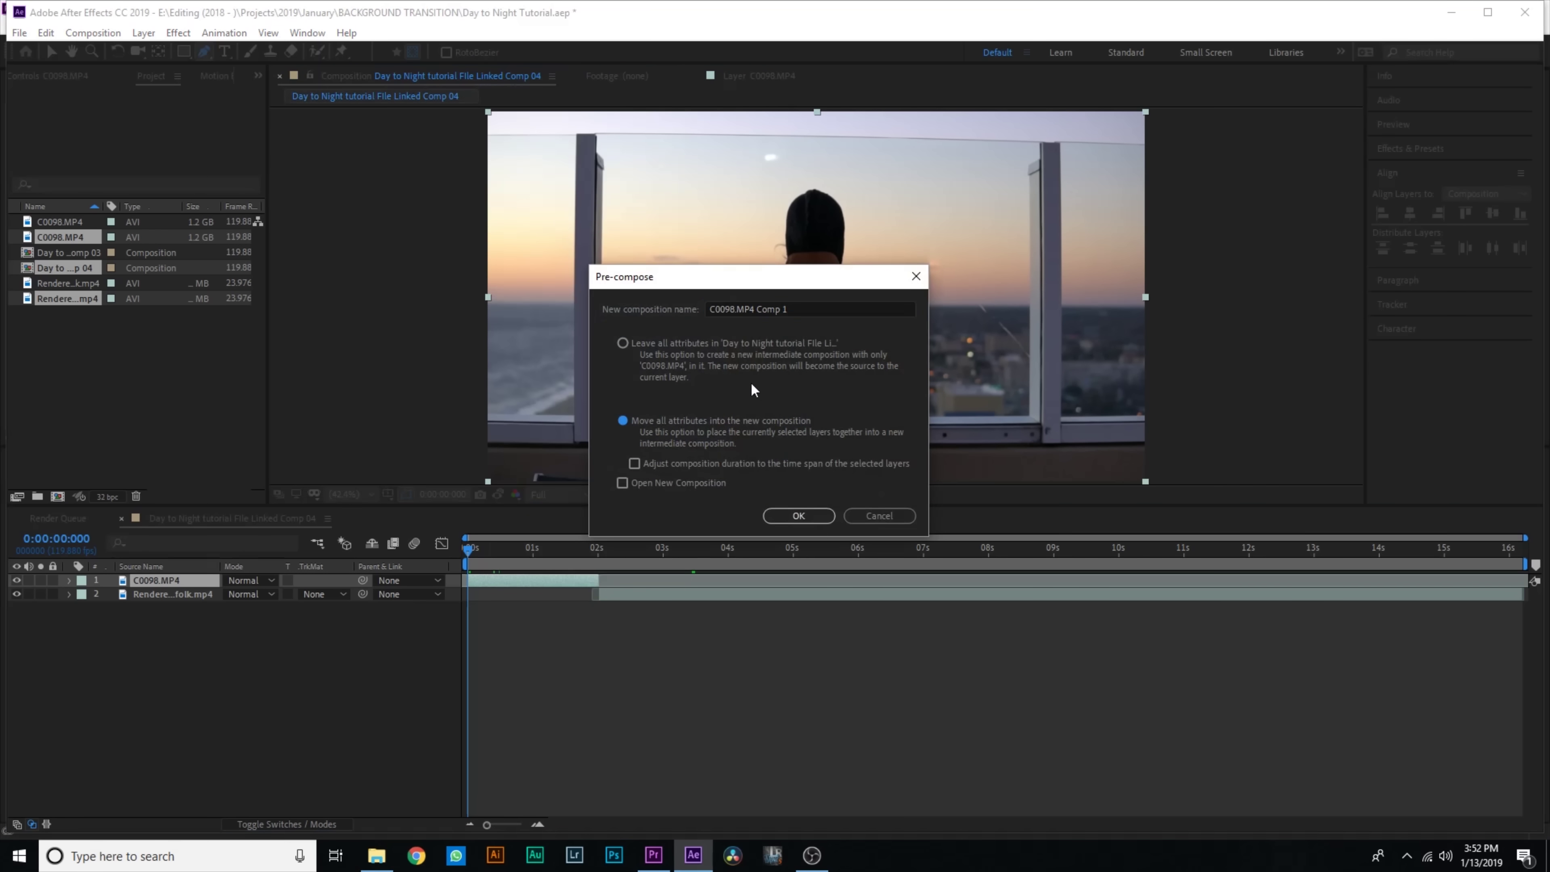
left_click(787, 307)
left_click_drag(787, 303, 695, 292)
key("BackSpace")
type("Foreground")
key("Return")
Trim the end of the Foreground layer at 0:00:02:003 and return to the first frame
left_click(596, 552)
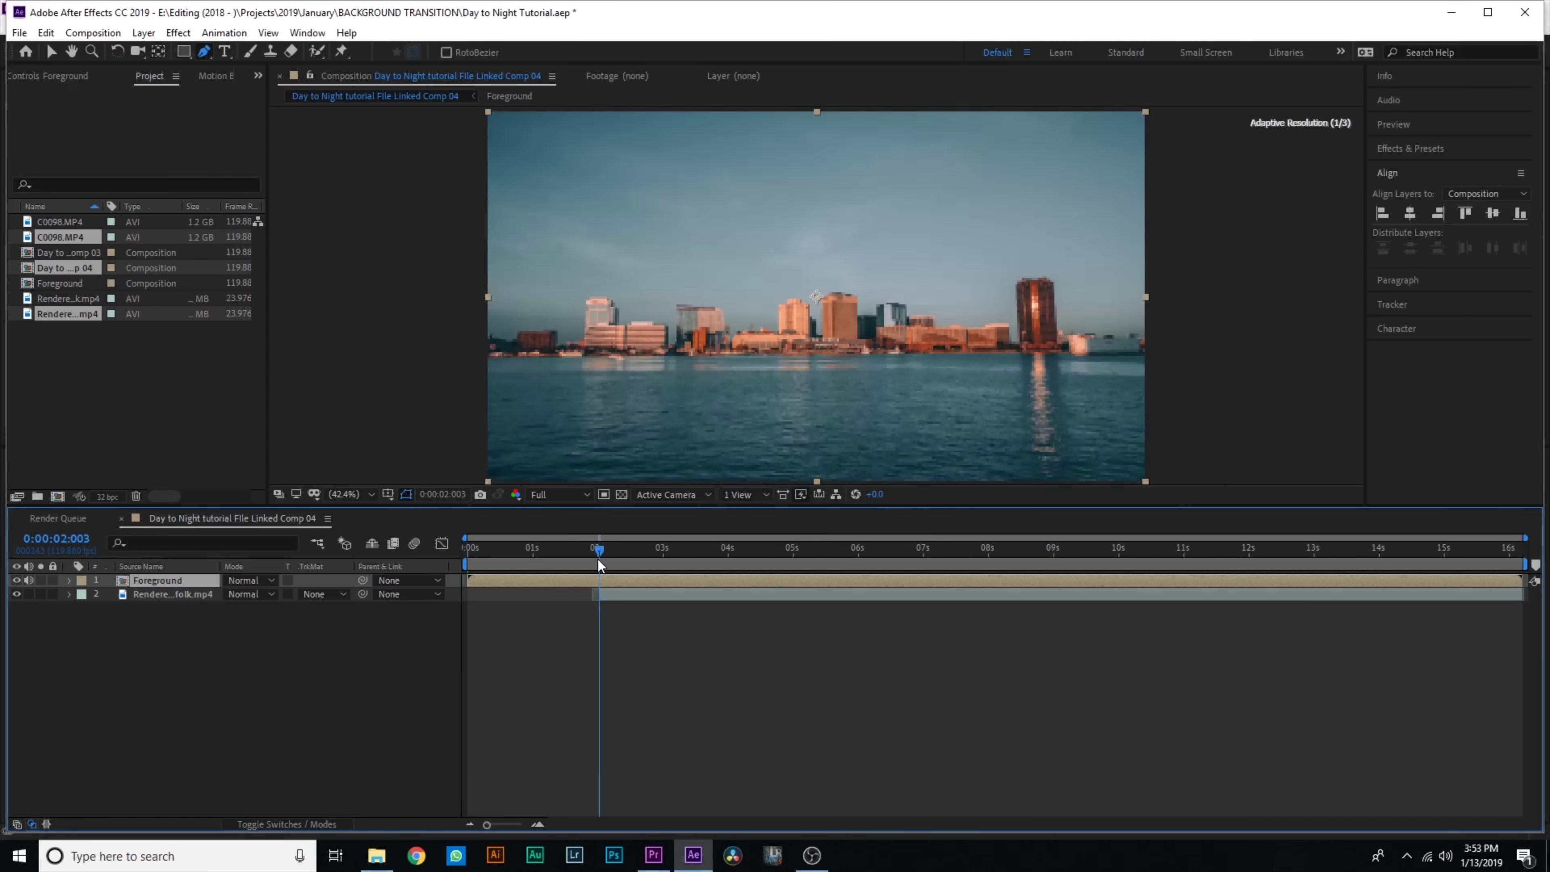
key("alt+]")
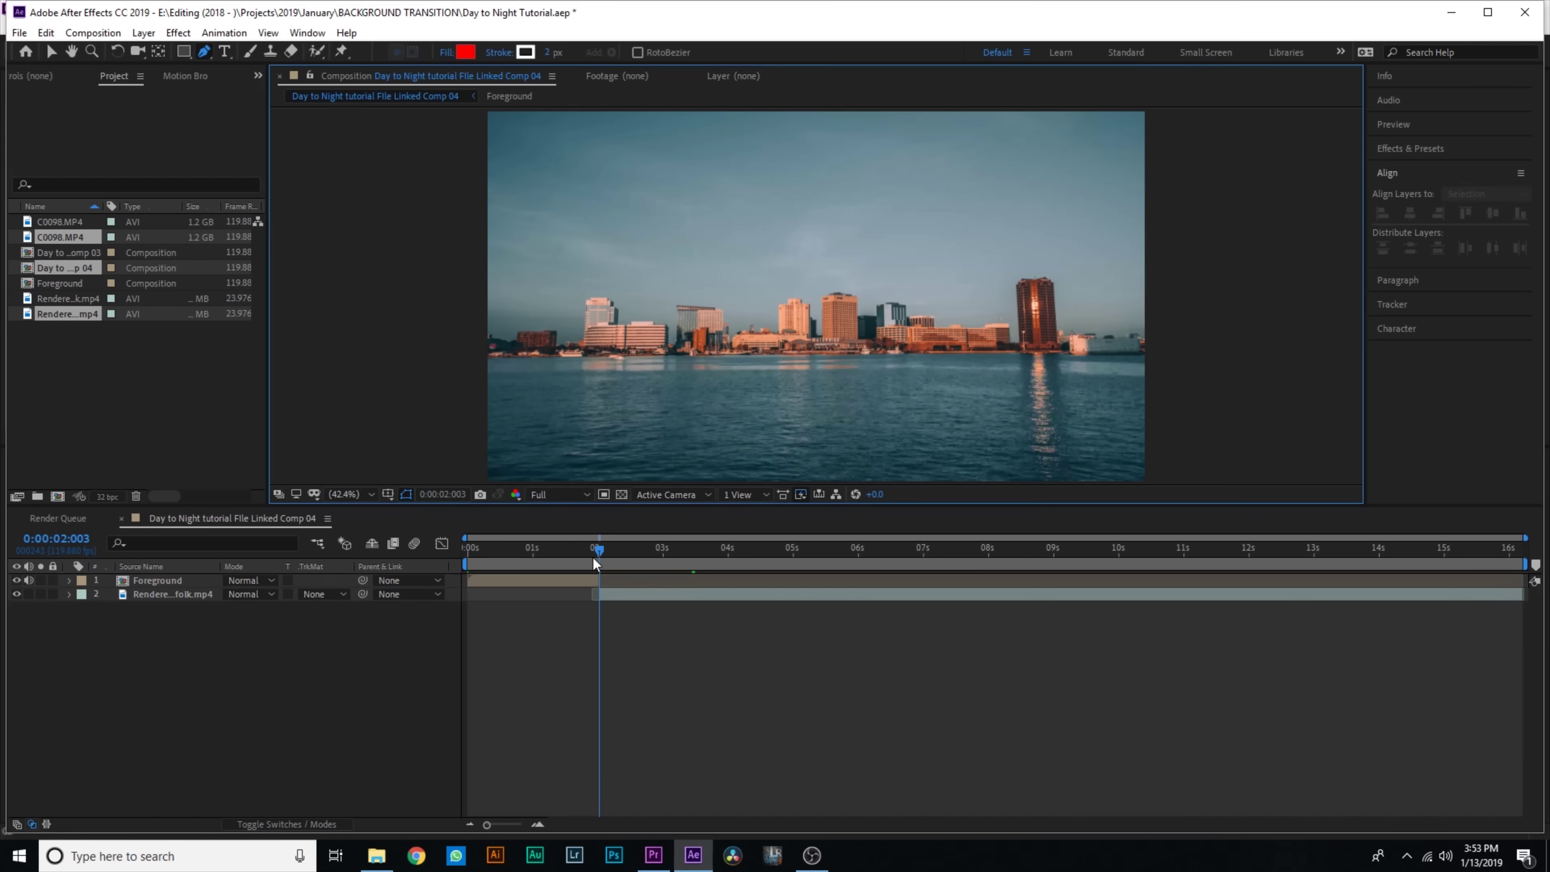
left_click(471, 553)
left_click_drag(471, 555, 465, 557)
key("v")
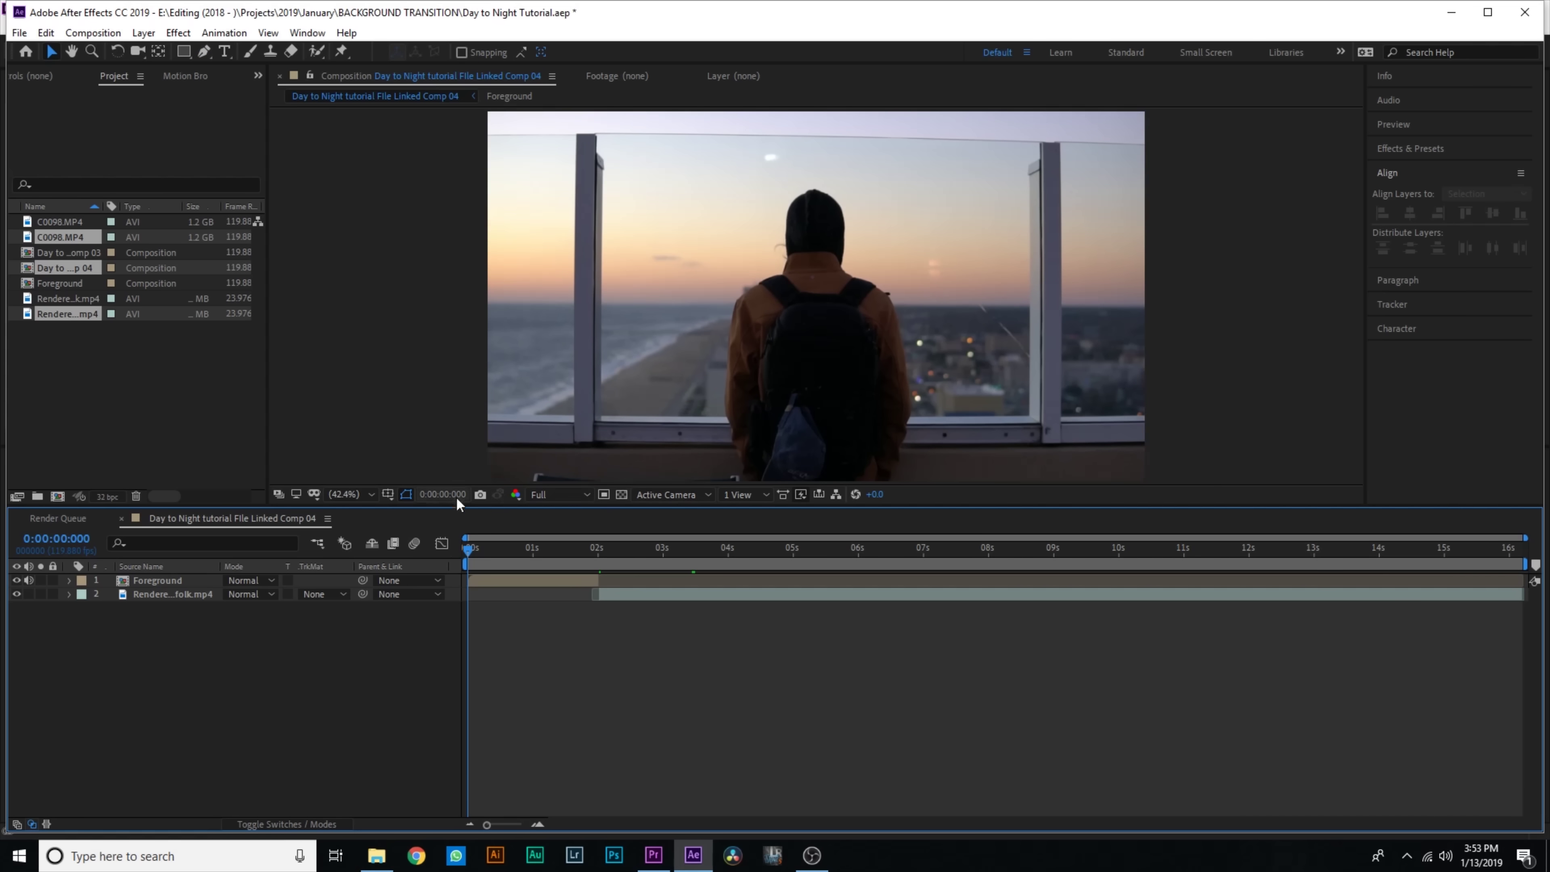
mouse_move(469, 552)
left_mouse_down()
mouse_move(595, 560)
mouse_move(470, 555)
left_mouse_up()
key("g")
left_click(672, 296)
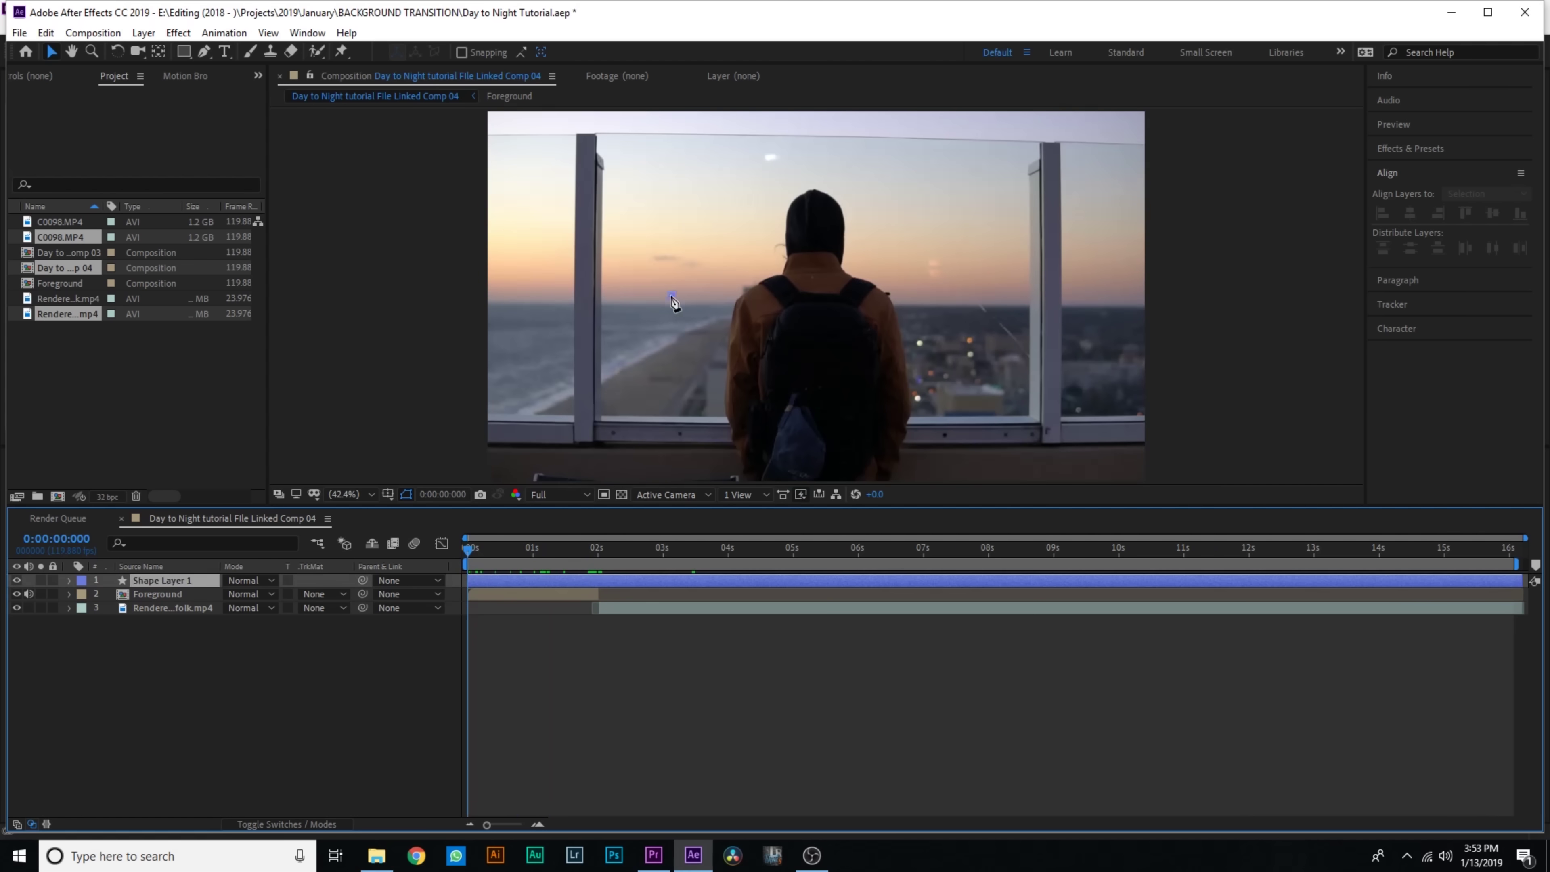
left_click_drag(631, 340, 634, 357)
left_click_drag(682, 394, 707, 404)
left_click_drag(802, 405, 806, 394)
key("ctrl+z")
key("ctrl+z")
key("ctrl+z")
key("ctrl+z")
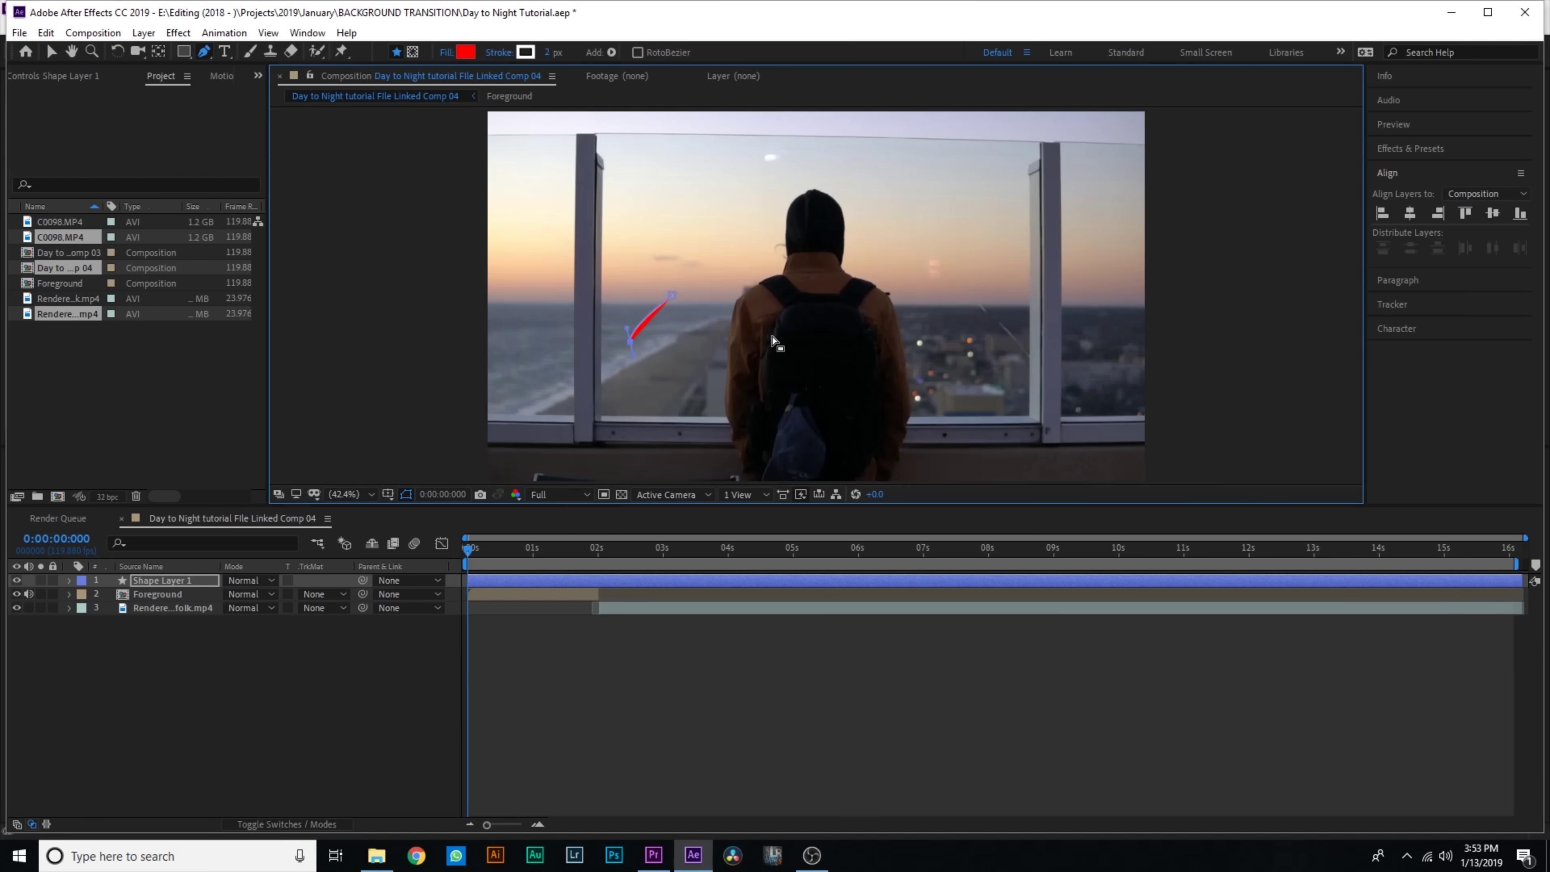
key("Delete")
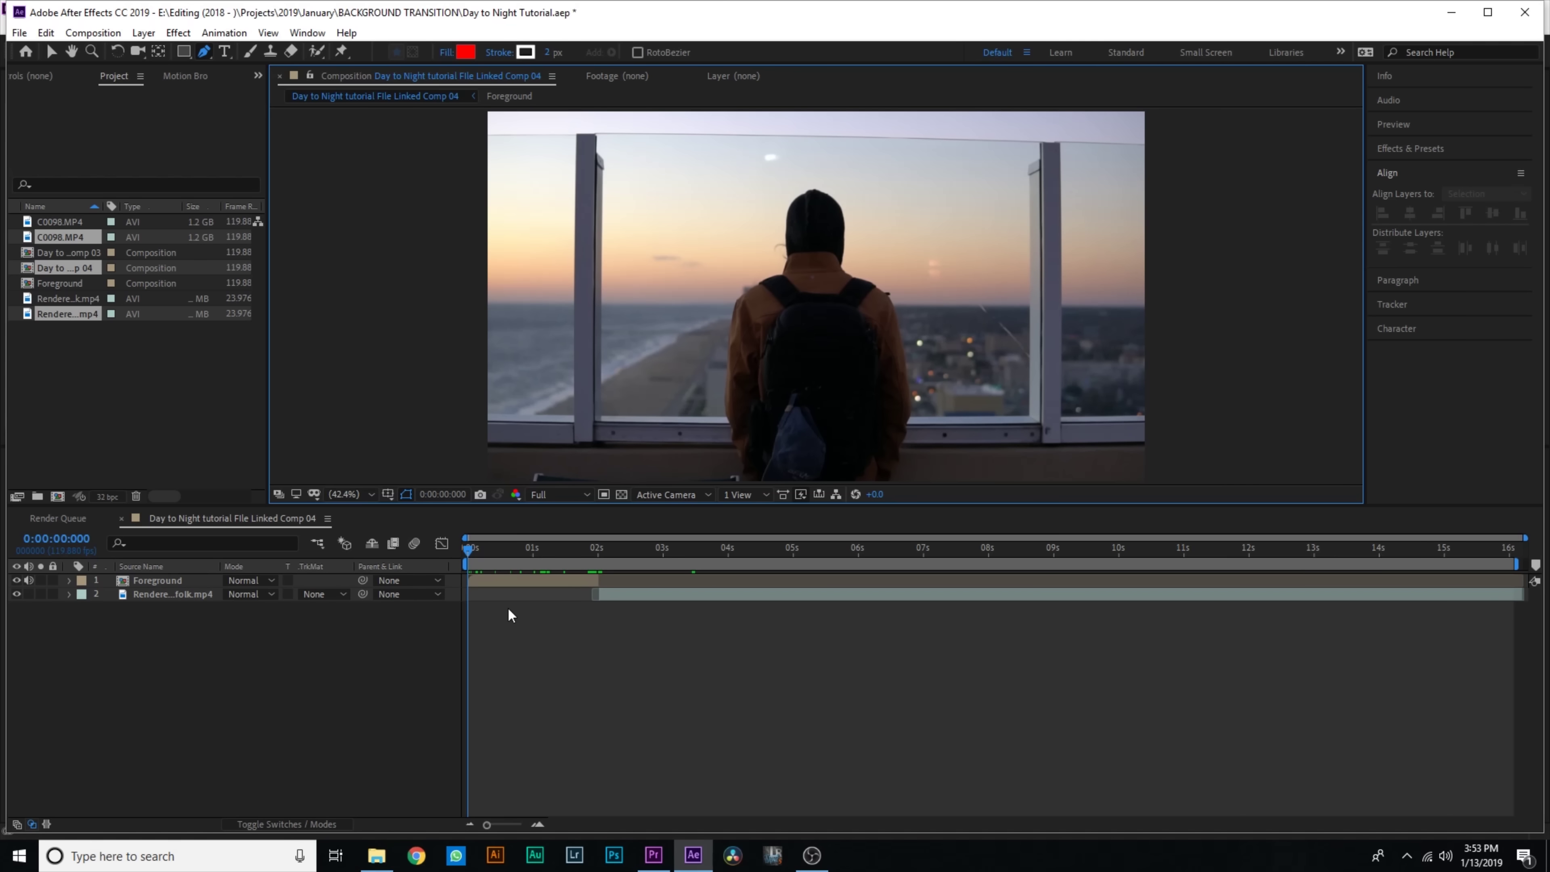
Apply the Mocha Pro effect to the Foreground layer
left_click(510, 581)
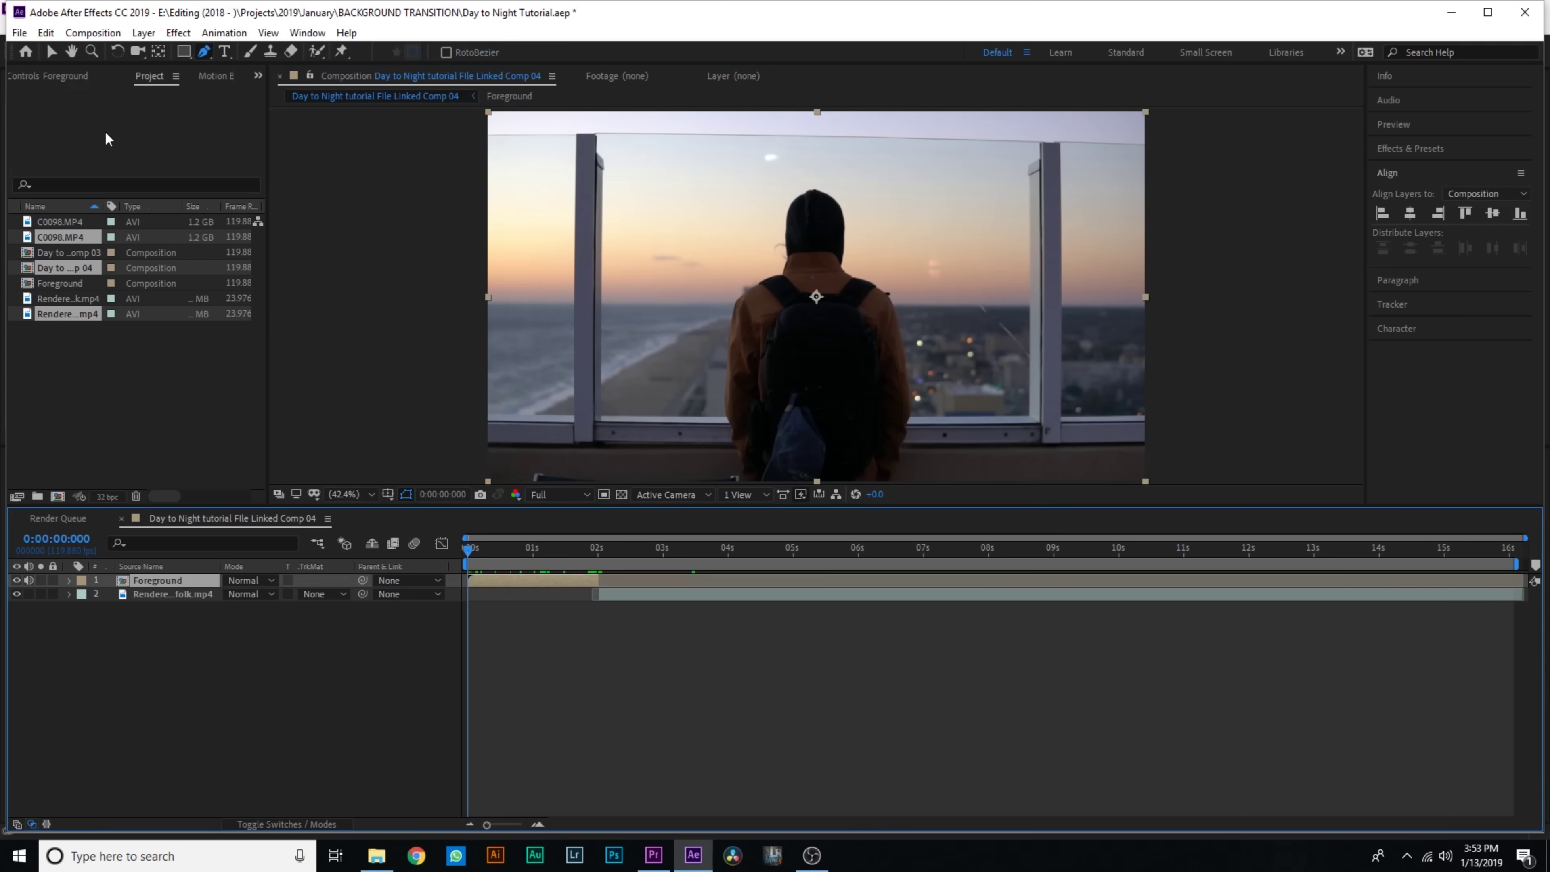
left_click(69, 74)
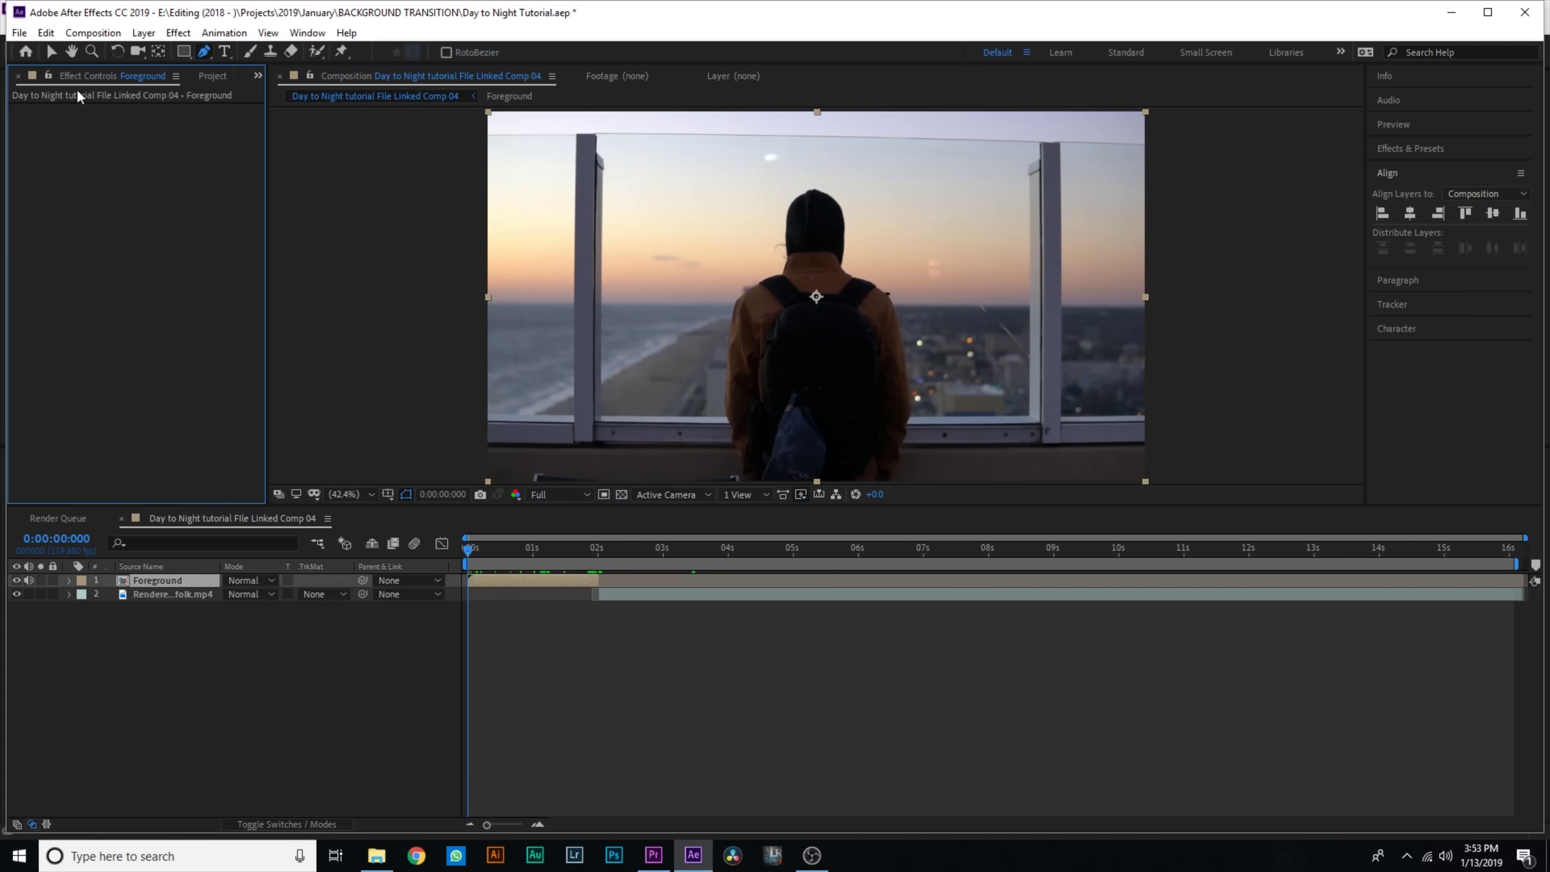
left_click(520, 633)
left_click(498, 578)
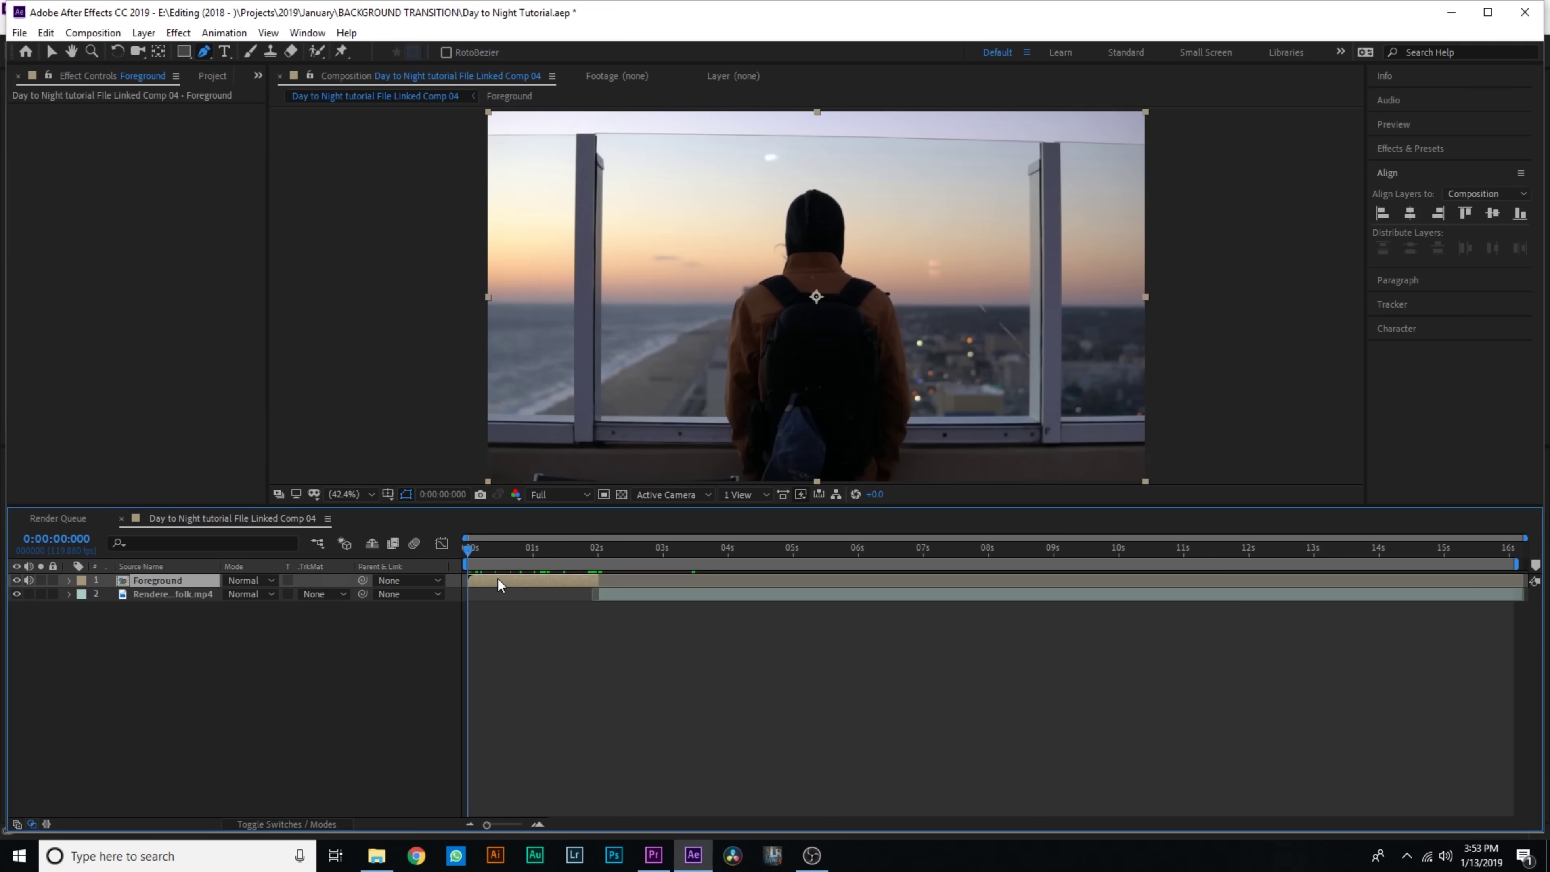
key("ctrl+space")
type("mocha pro")
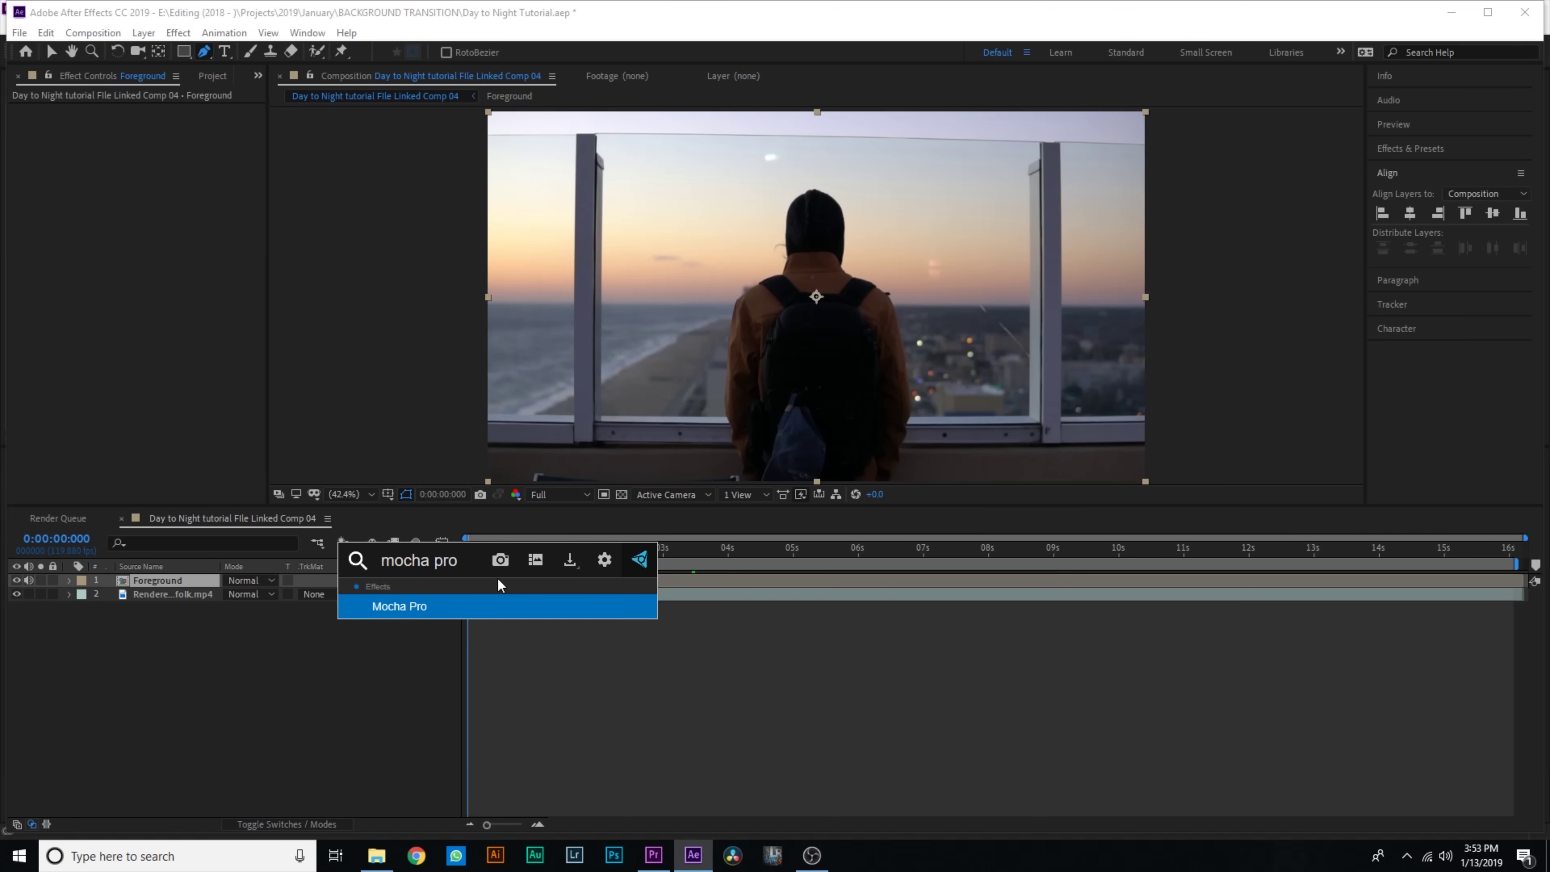
key("Return")
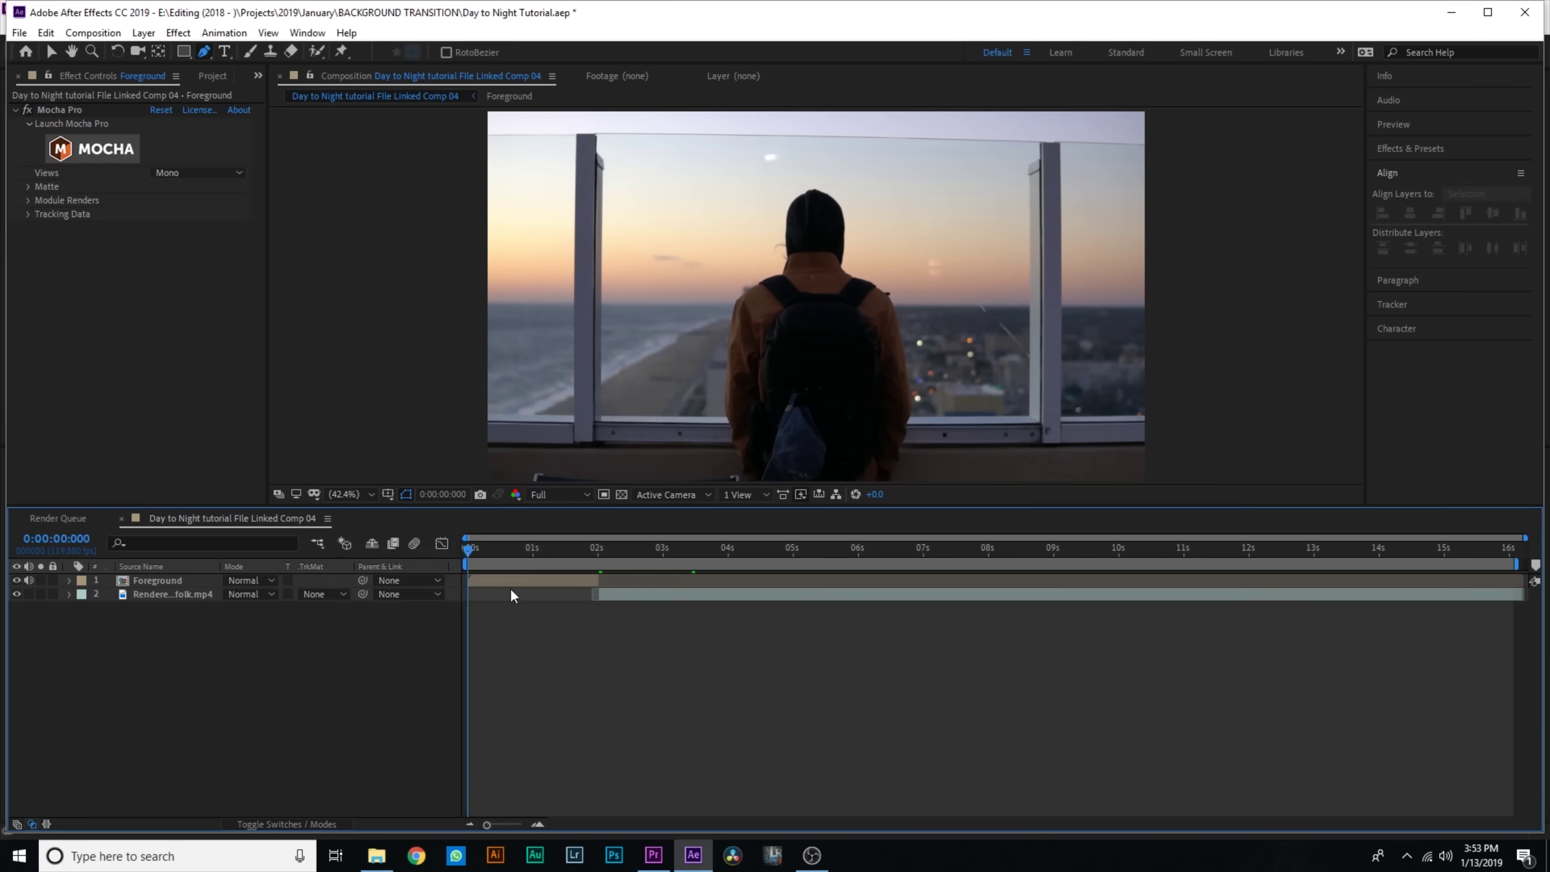
Launch the Mocha Pro interface from the Foreground layer's effect
left_click(73, 103)
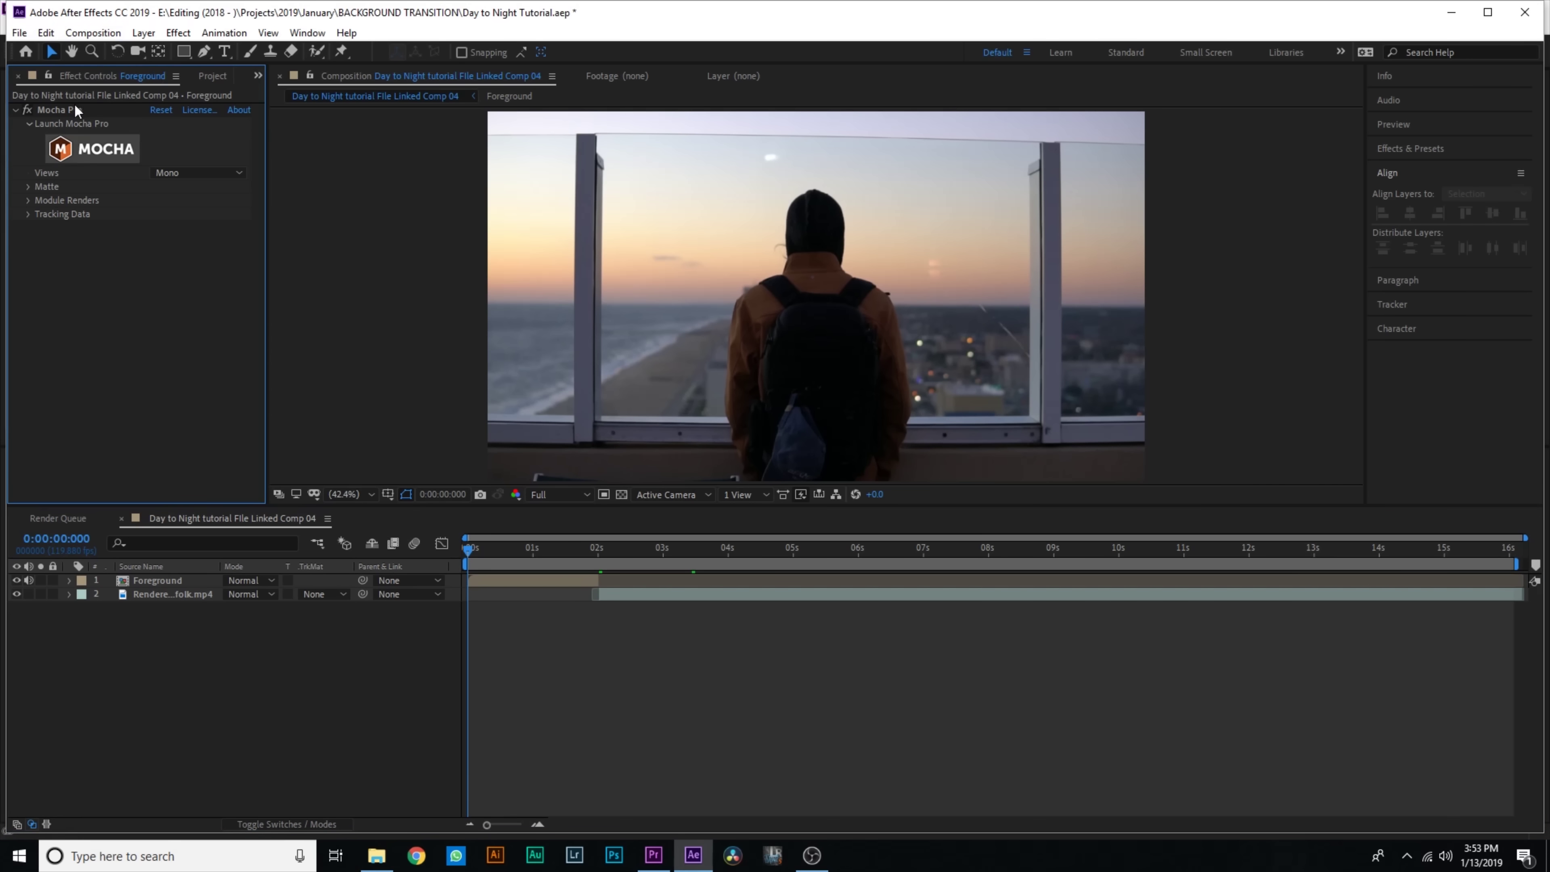
left_click(111, 152)
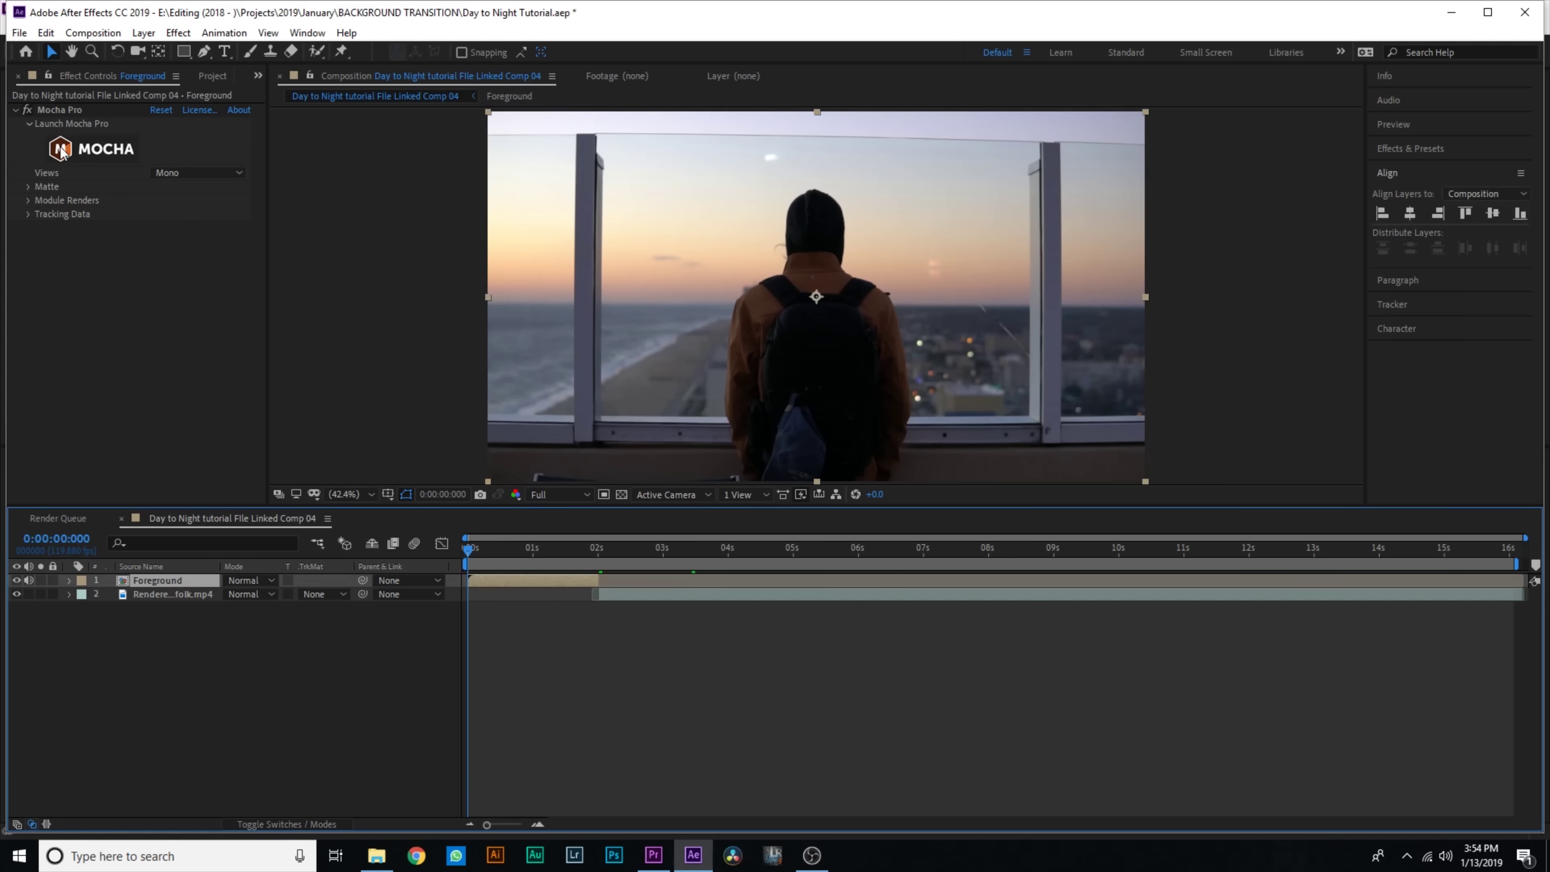
left_click(95, 149)
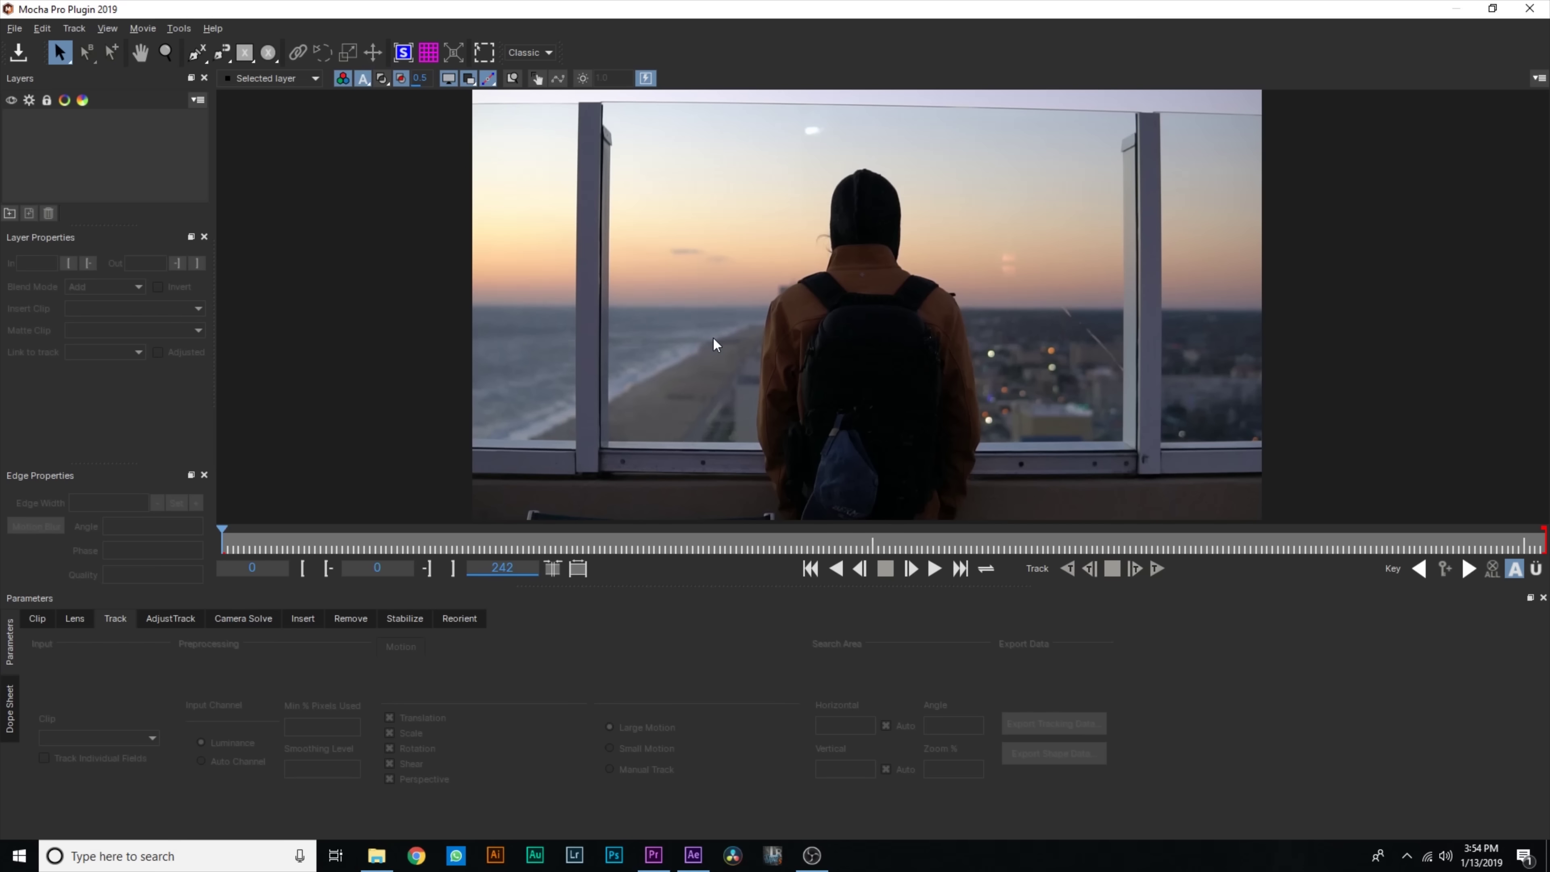
Examine the person's head, shoulders and backpack outline against the window background, both close up and in full frame
key("z")
left_click_drag(740, 407, 830, 270)
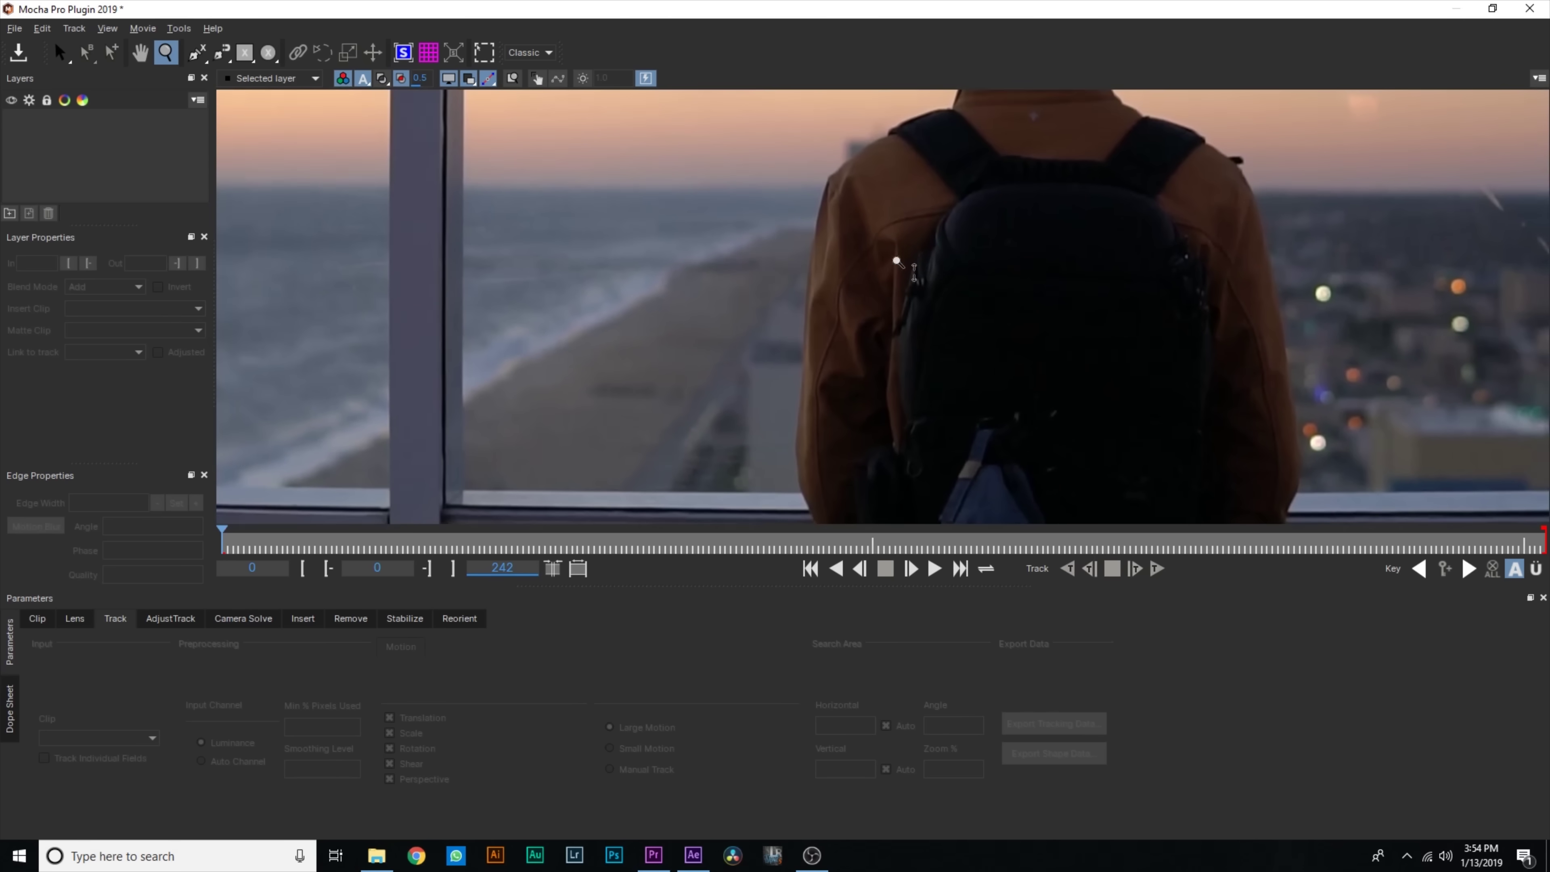
key("x")
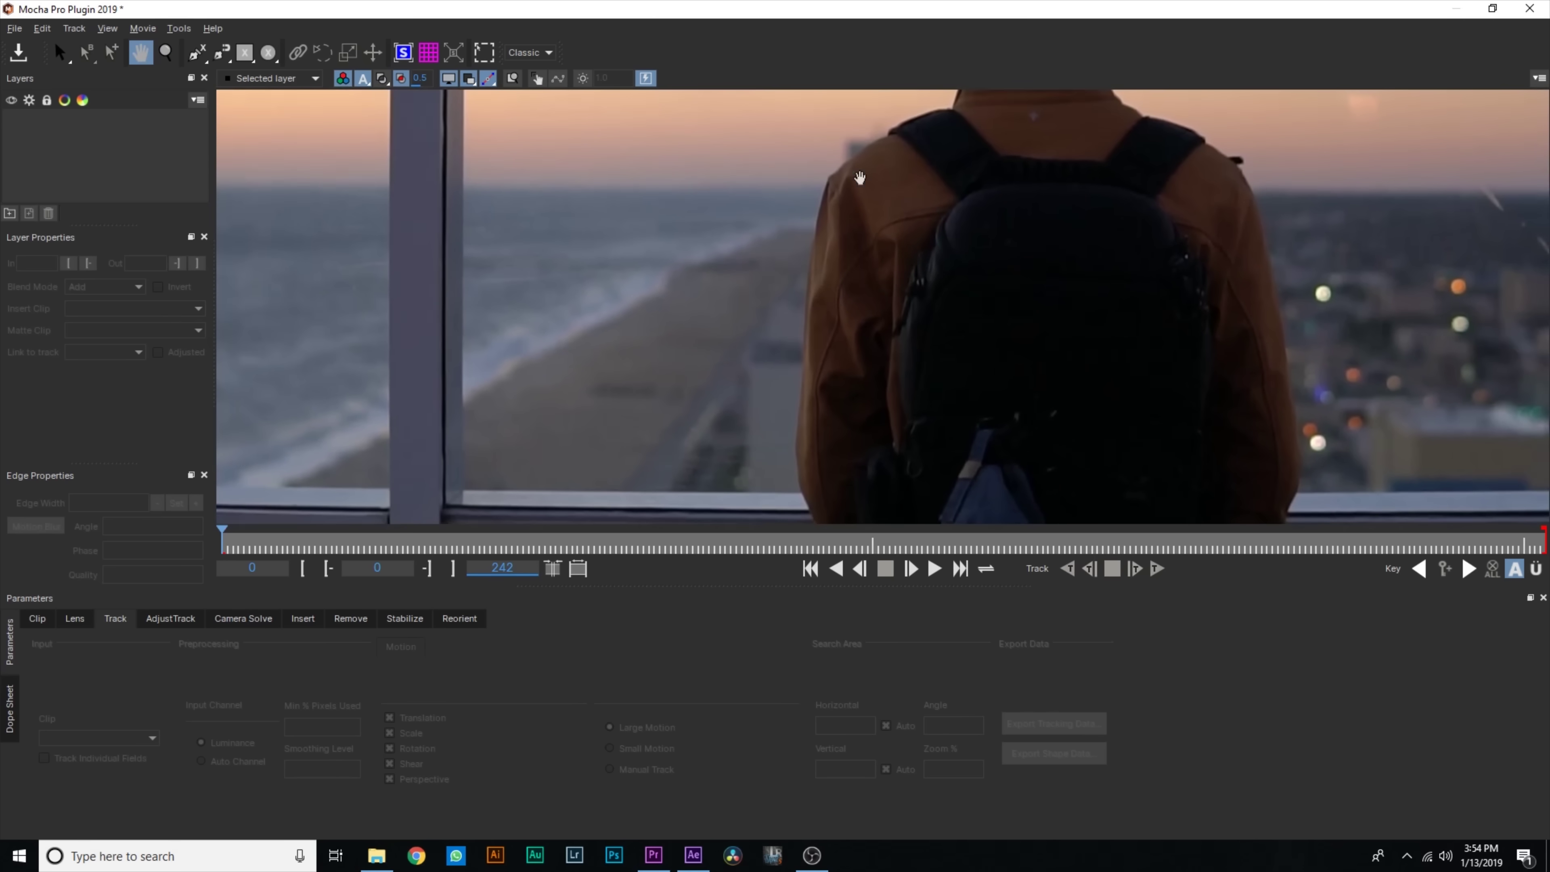
left_click_drag(1057, 222, 754, 381)
left_click_drag(915, 190, 868, 325)
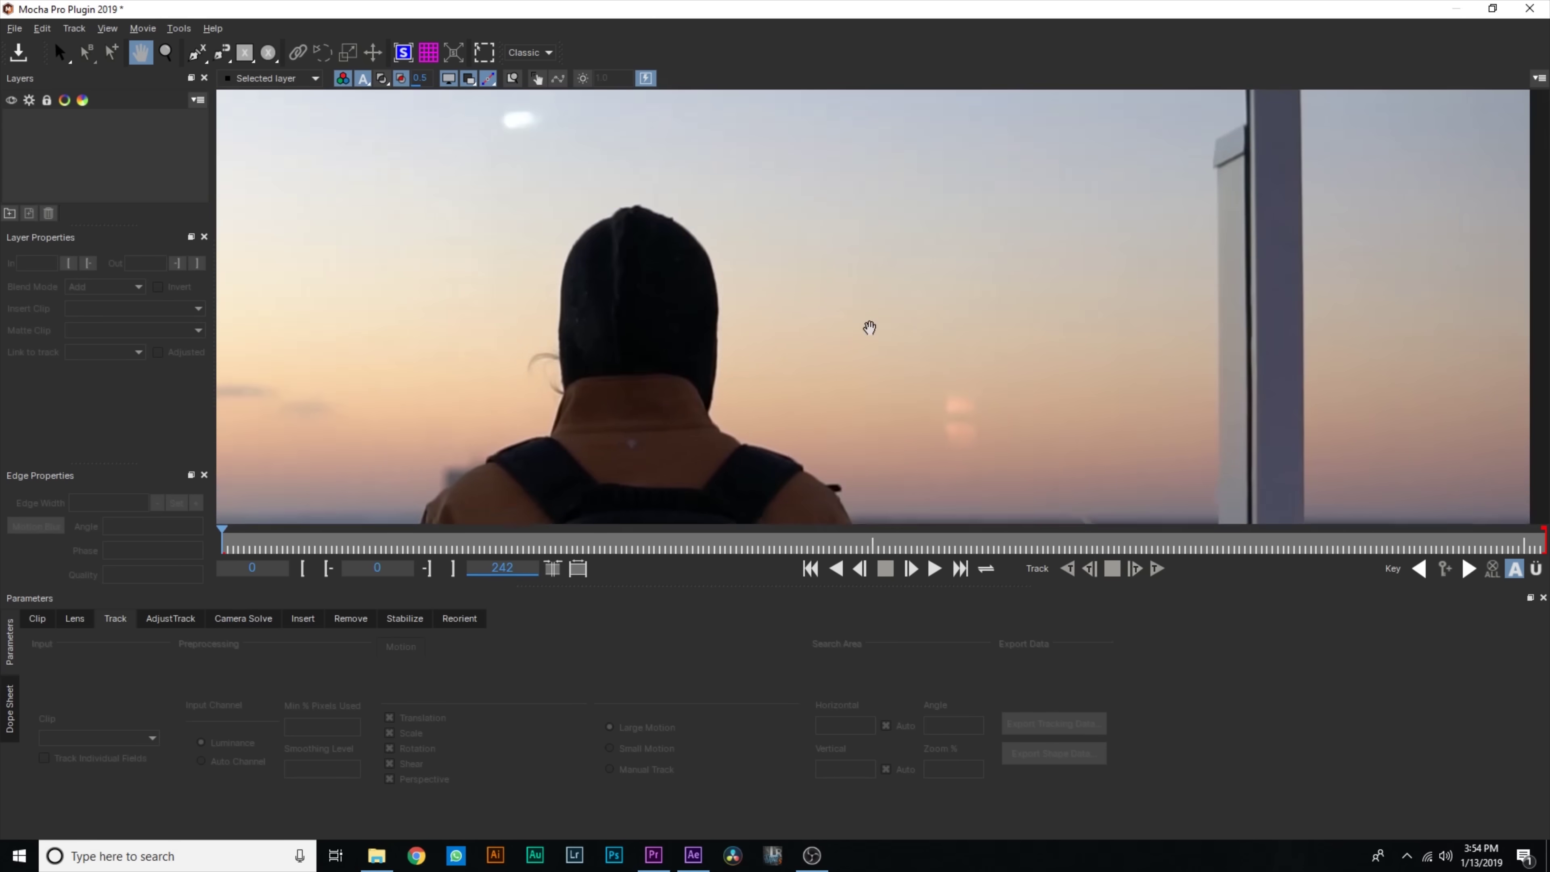
key("z")
left_click_drag(656, 401, 675, 145)
left_click_drag(824, 187, 847, 346)
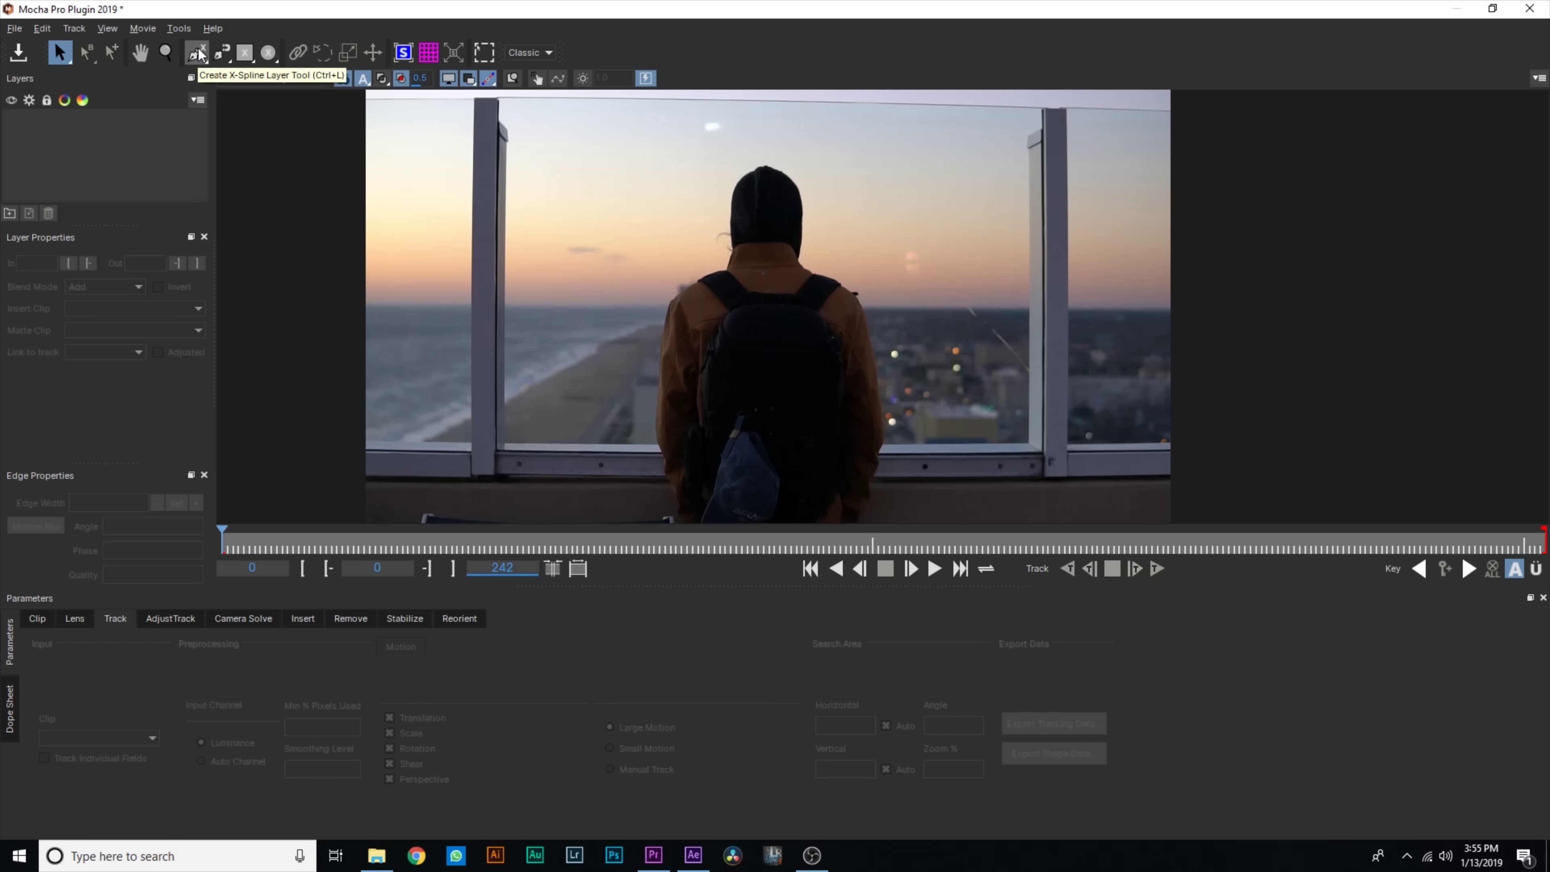
key("z")
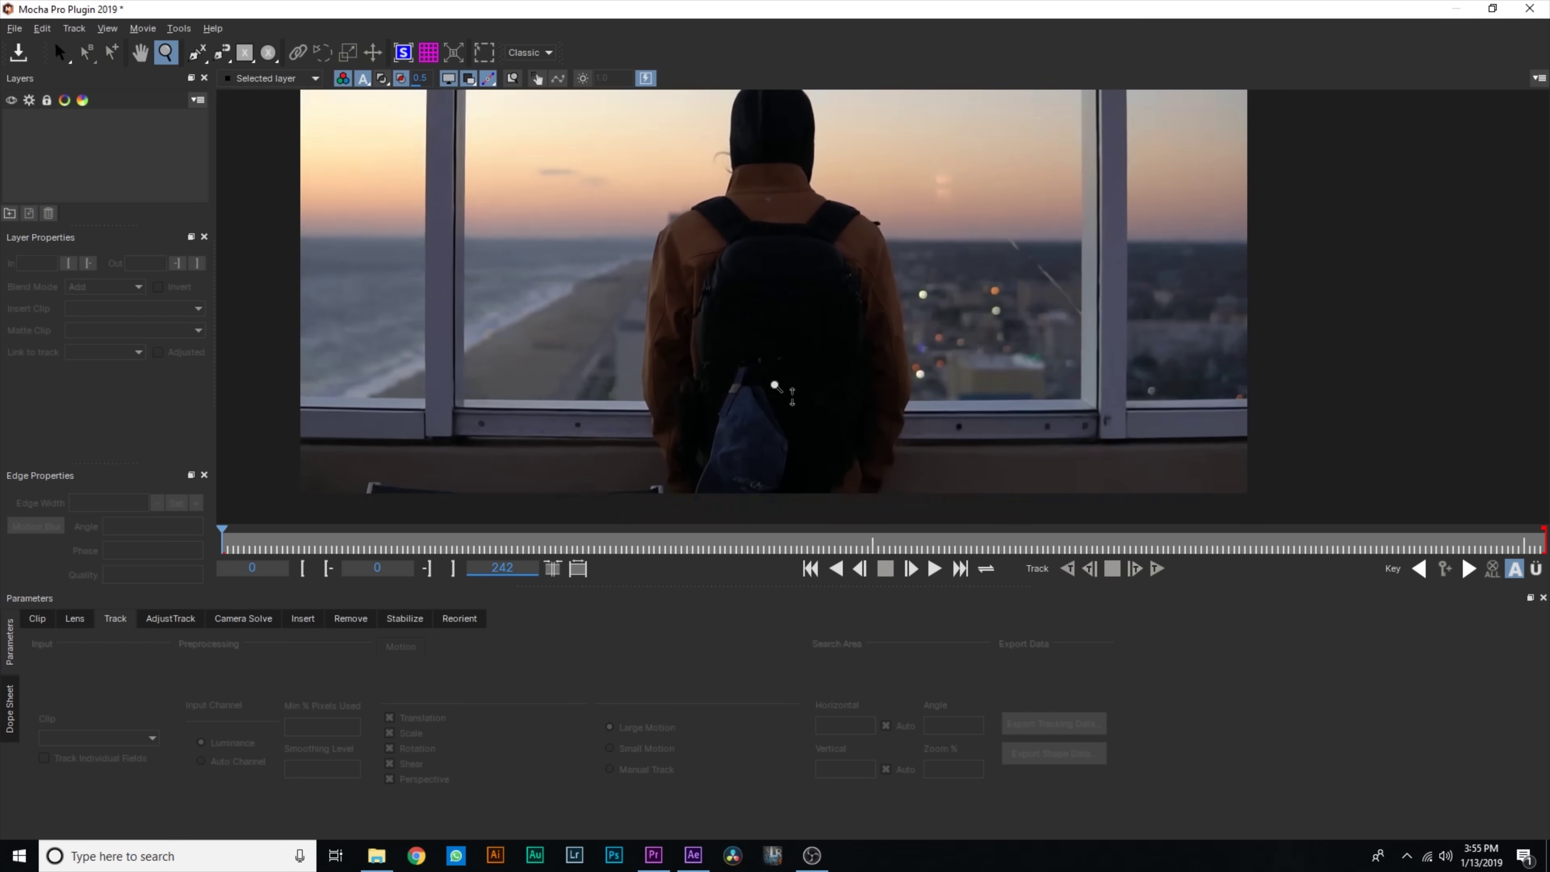
left_click_drag(775, 384, 758, 191)
left_click_drag(768, 305, 751, 409)
scroll(751, 409, "down", 3)
Activate the X-Spline layer tool and examine the person's torso and backpack edges, both close up and in full frame
key("ctrl+l")
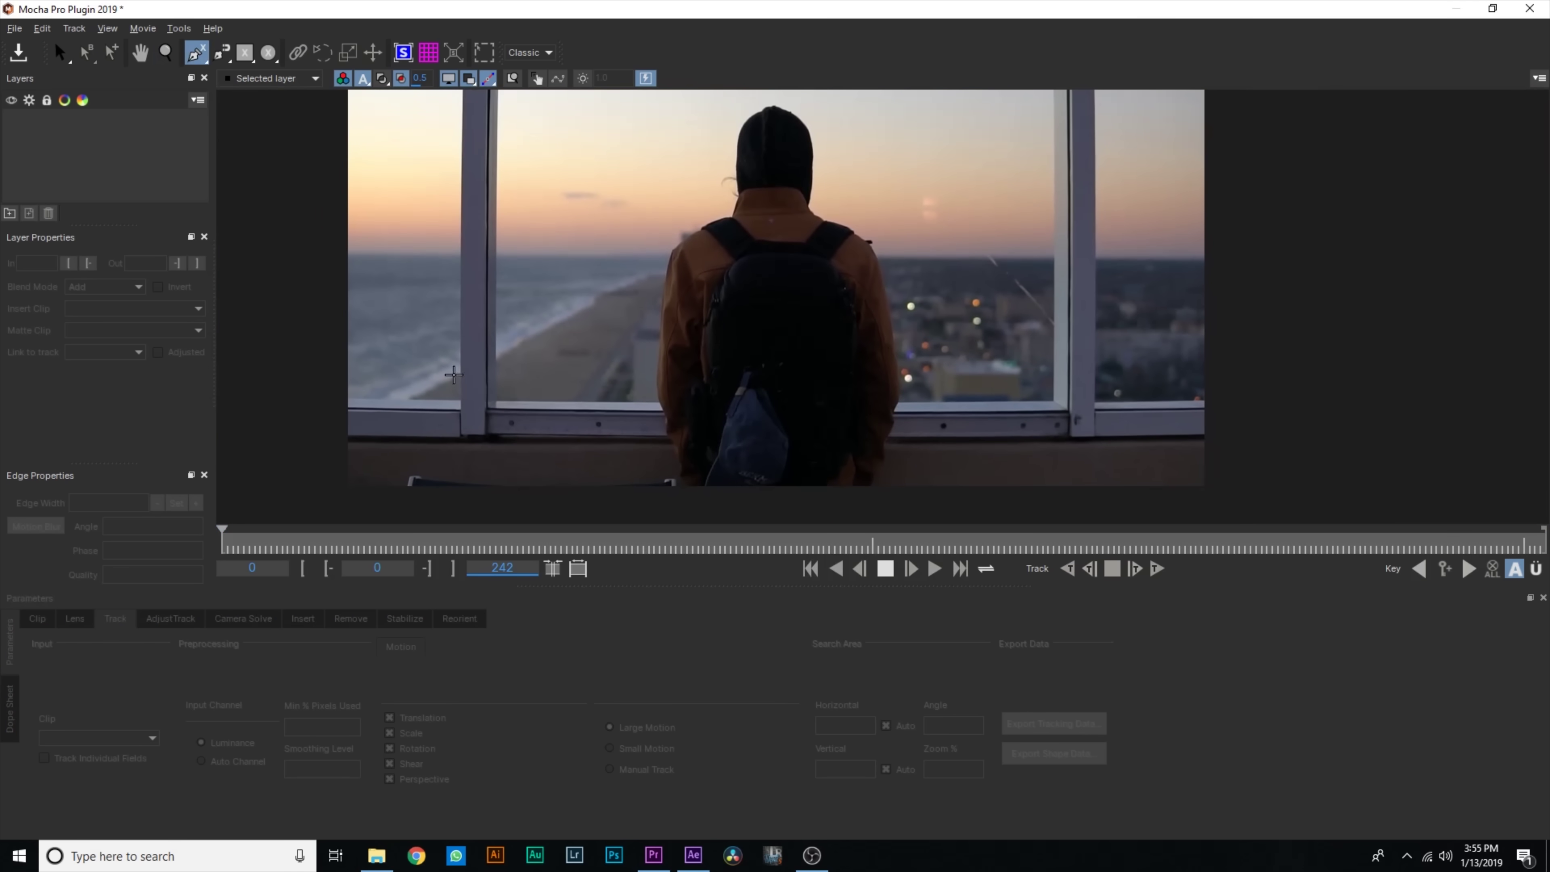
key("z")
left_click_drag(765, 317, 764, 401)
key("x")
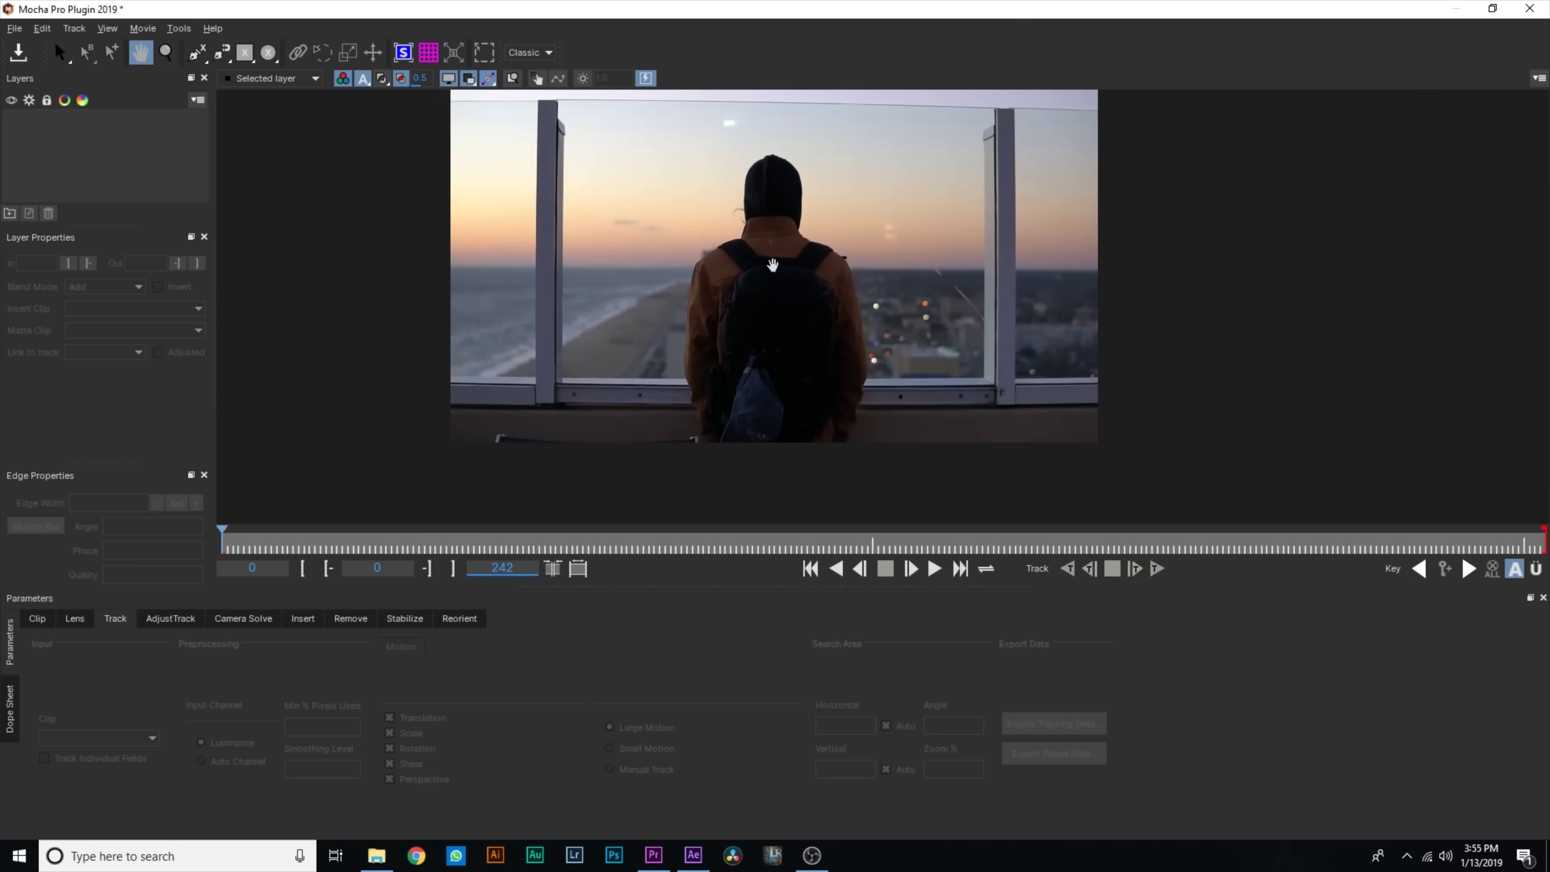
left_click_drag(796, 268, 732, 294)
key("ctrl+l")
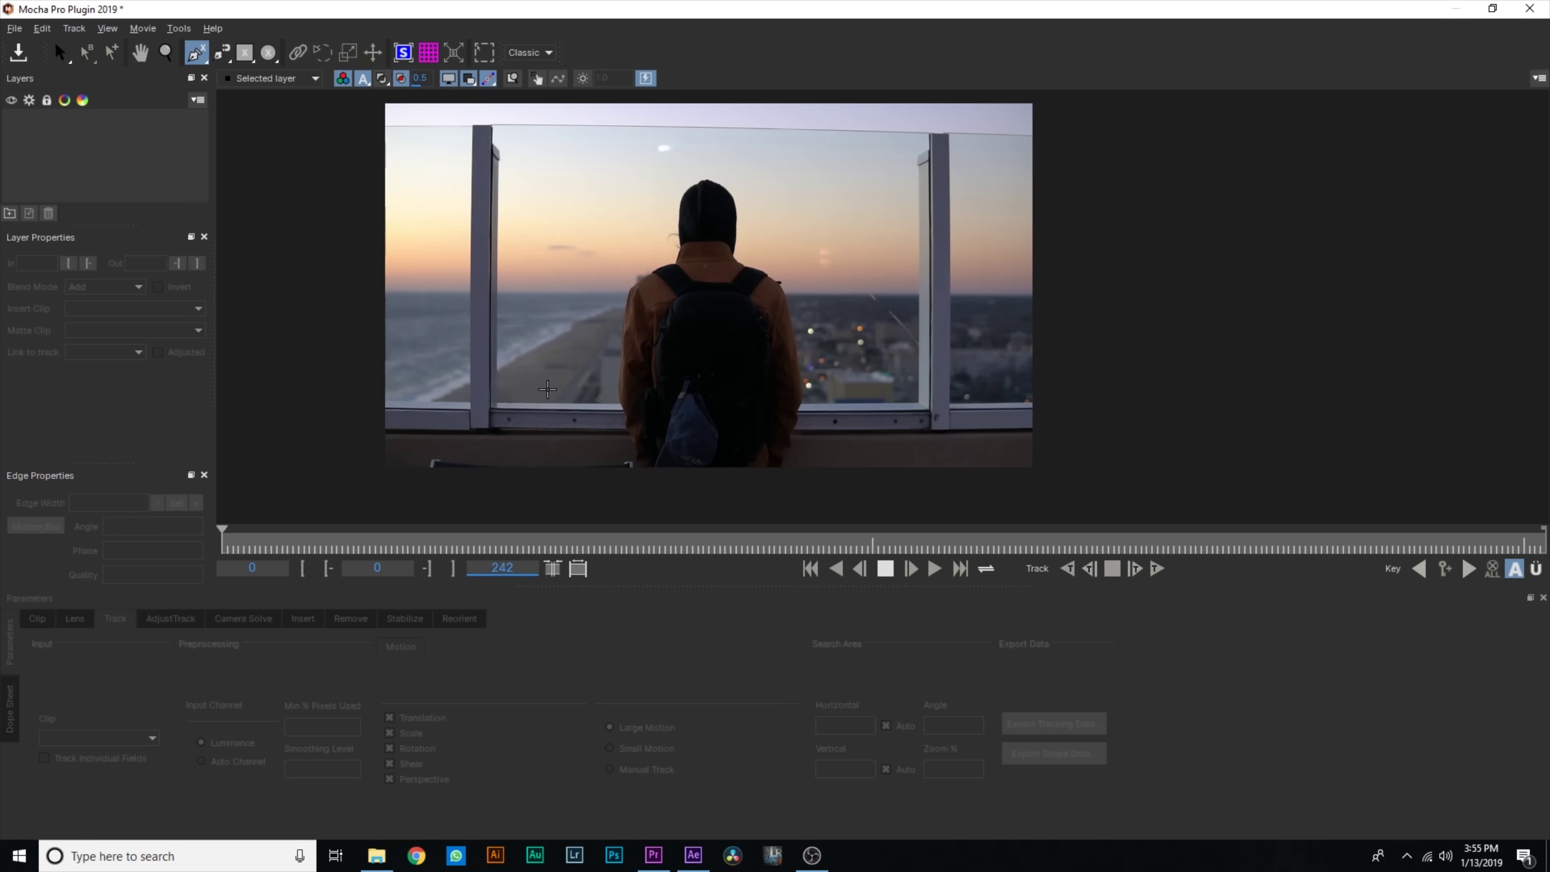
key("z")
left_click_drag(669, 370, 668, 298)
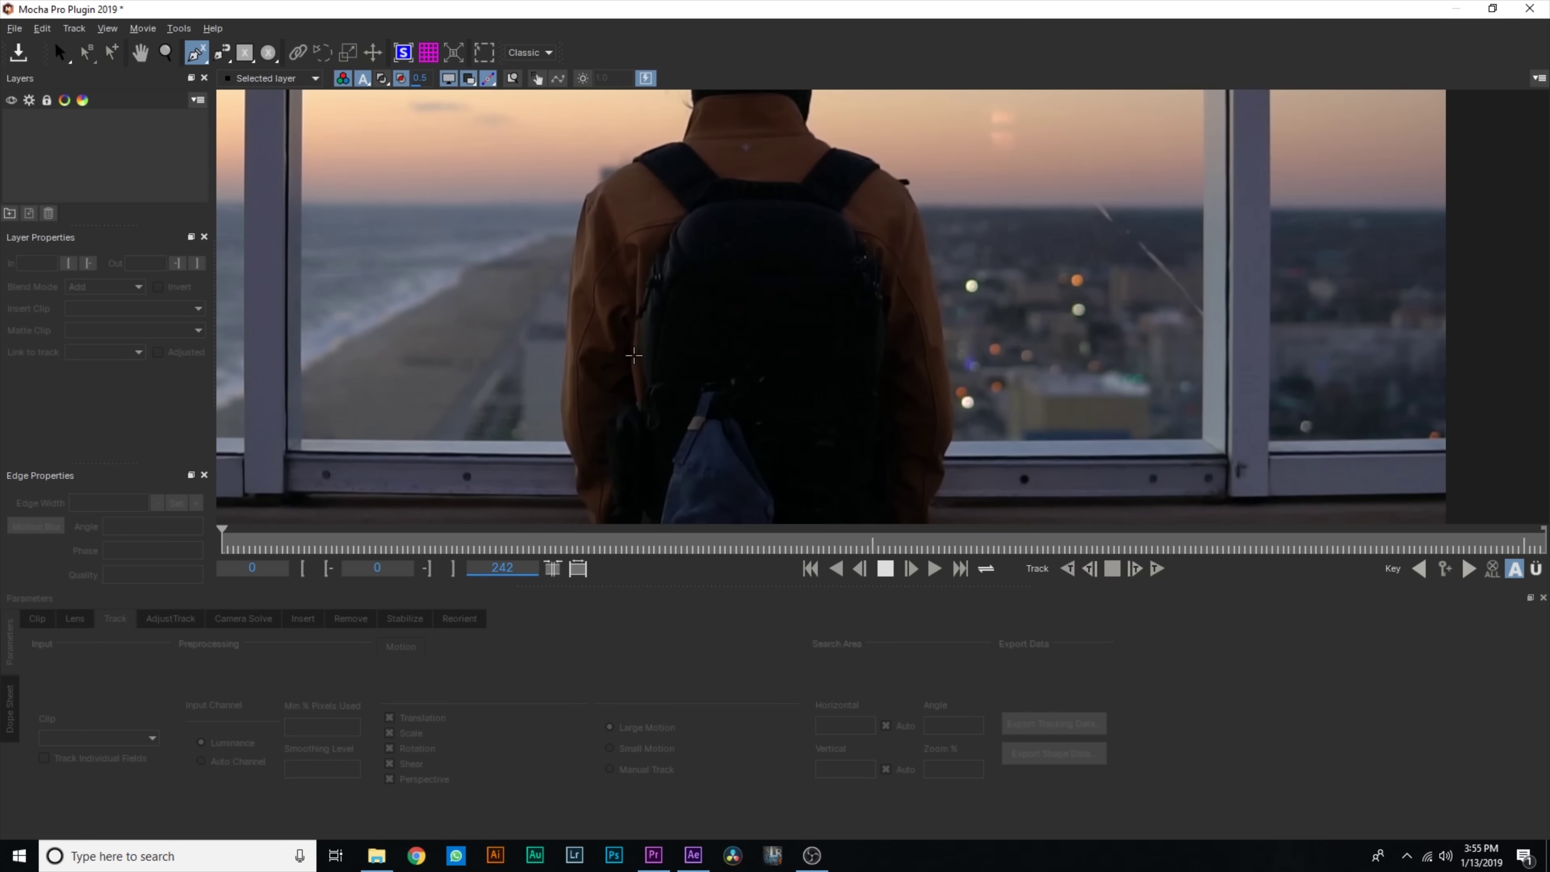
scroll(628, 347, "down", 5)
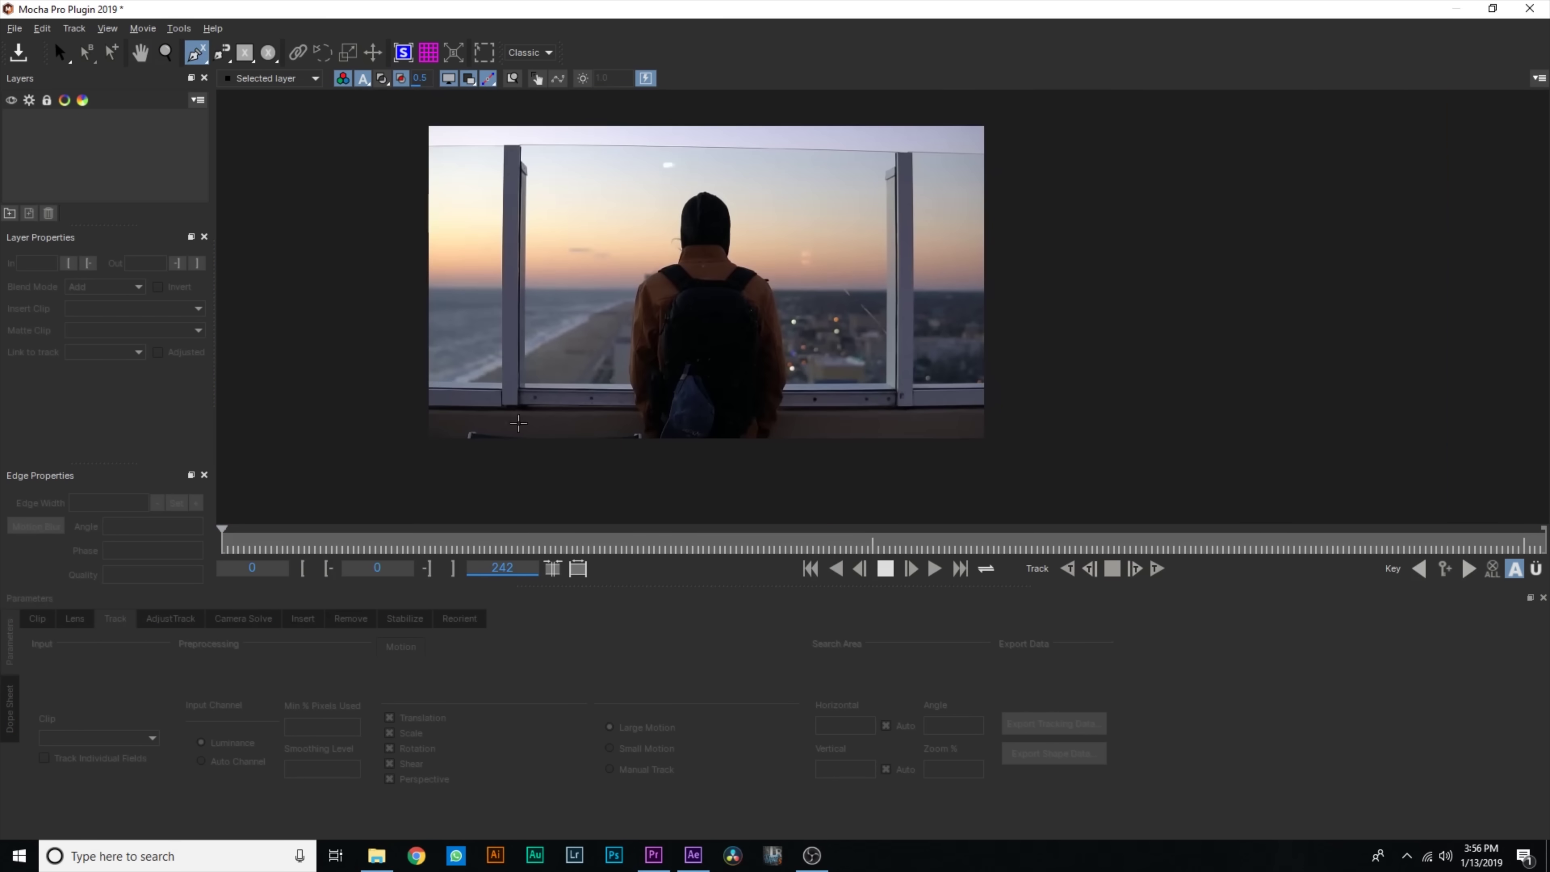
Start an X-Spline mask along the person's left arm and shoulder, across the jacket below the collar, to the right backpack strap
key("z")
left_click_drag(647, 379, 686, 168)
key("x")
left_click_drag(688, 222, 597, 262)
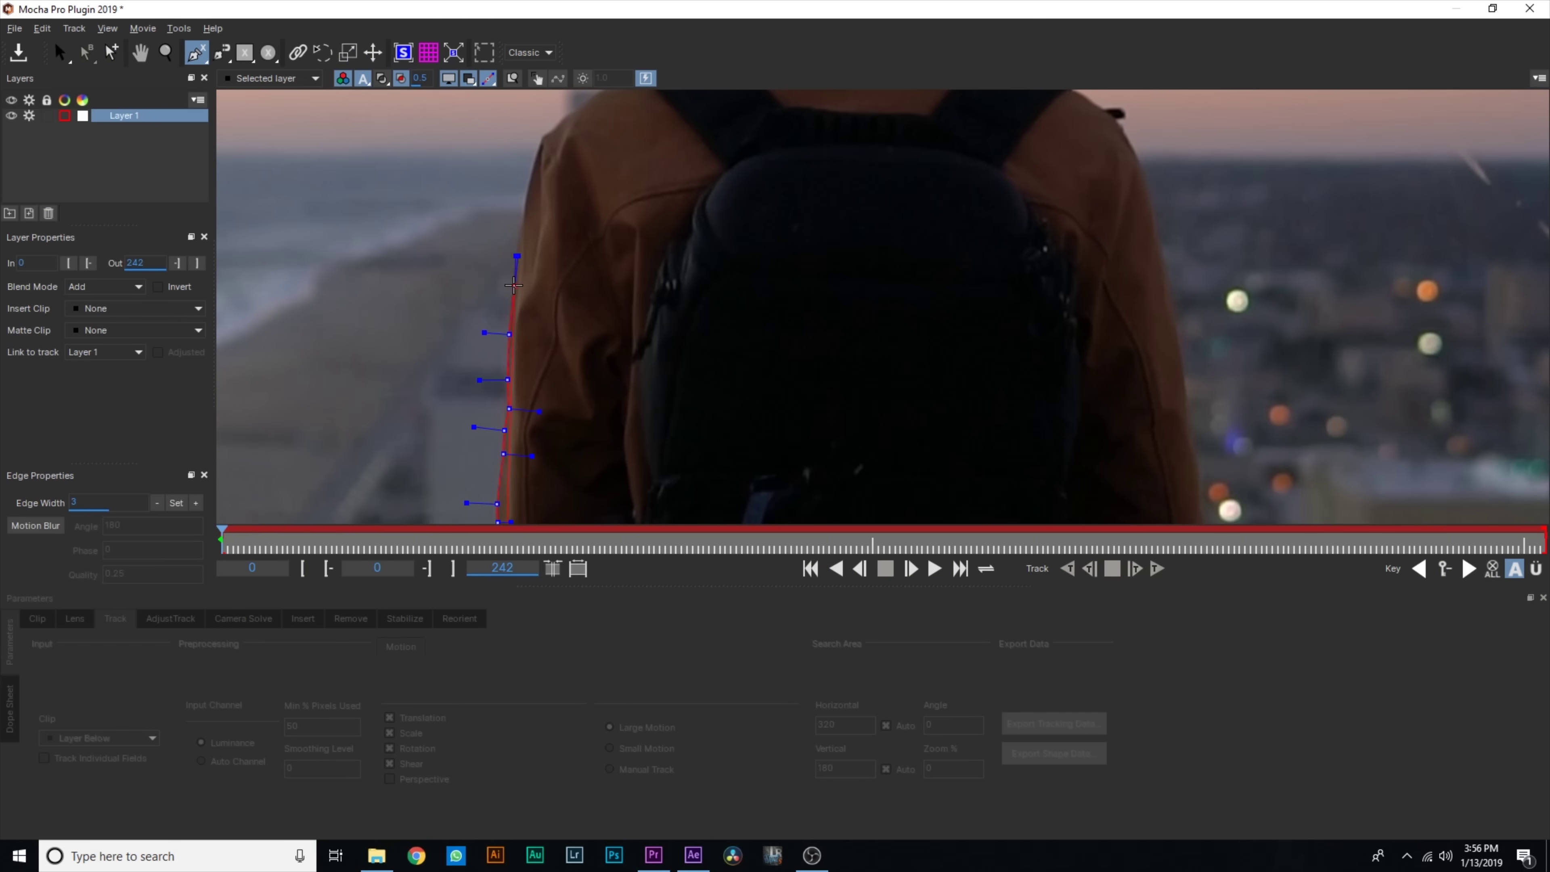
left_click(520, 242)
left_click(525, 199)
left_click(523, 183)
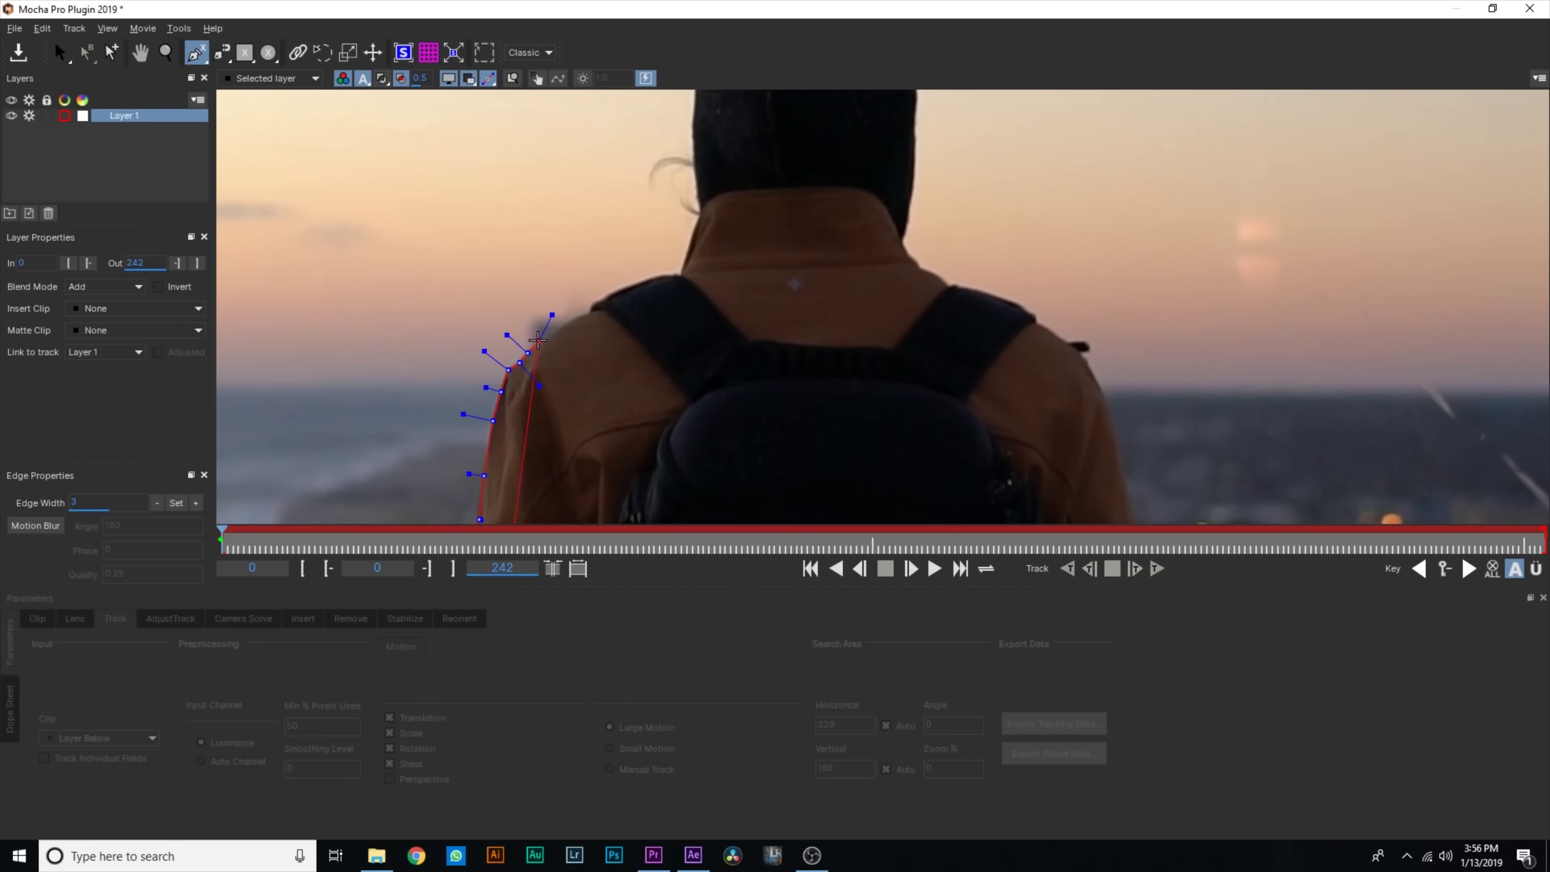
left_click(556, 329)
left_click(582, 318)
left_click(588, 314)
left_click(591, 307)
left_click(593, 302)
left_click(607, 298)
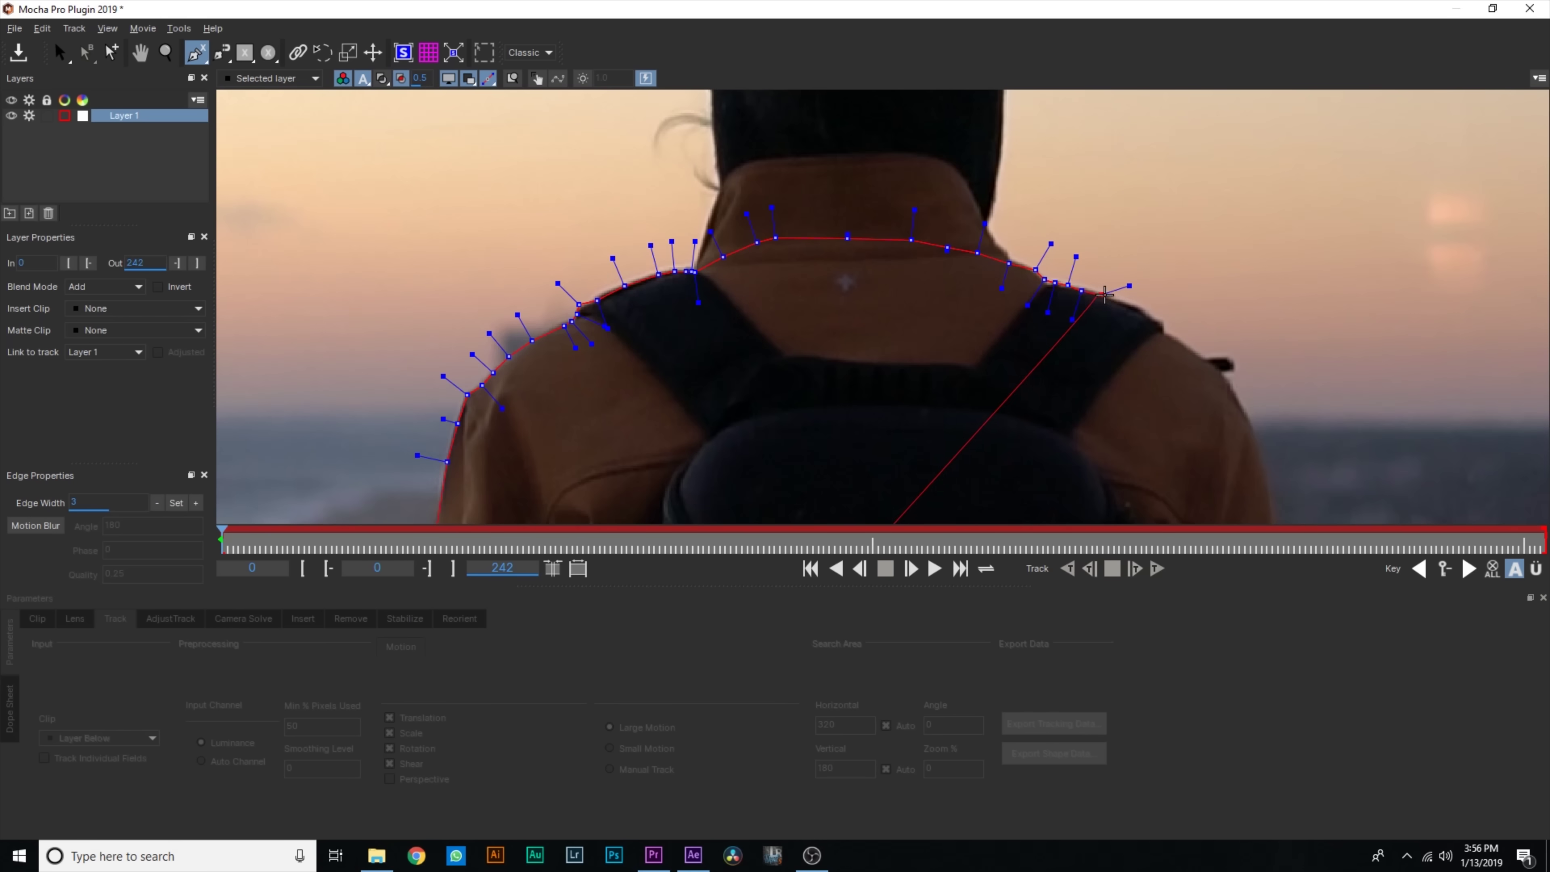
left_click(1110, 297)
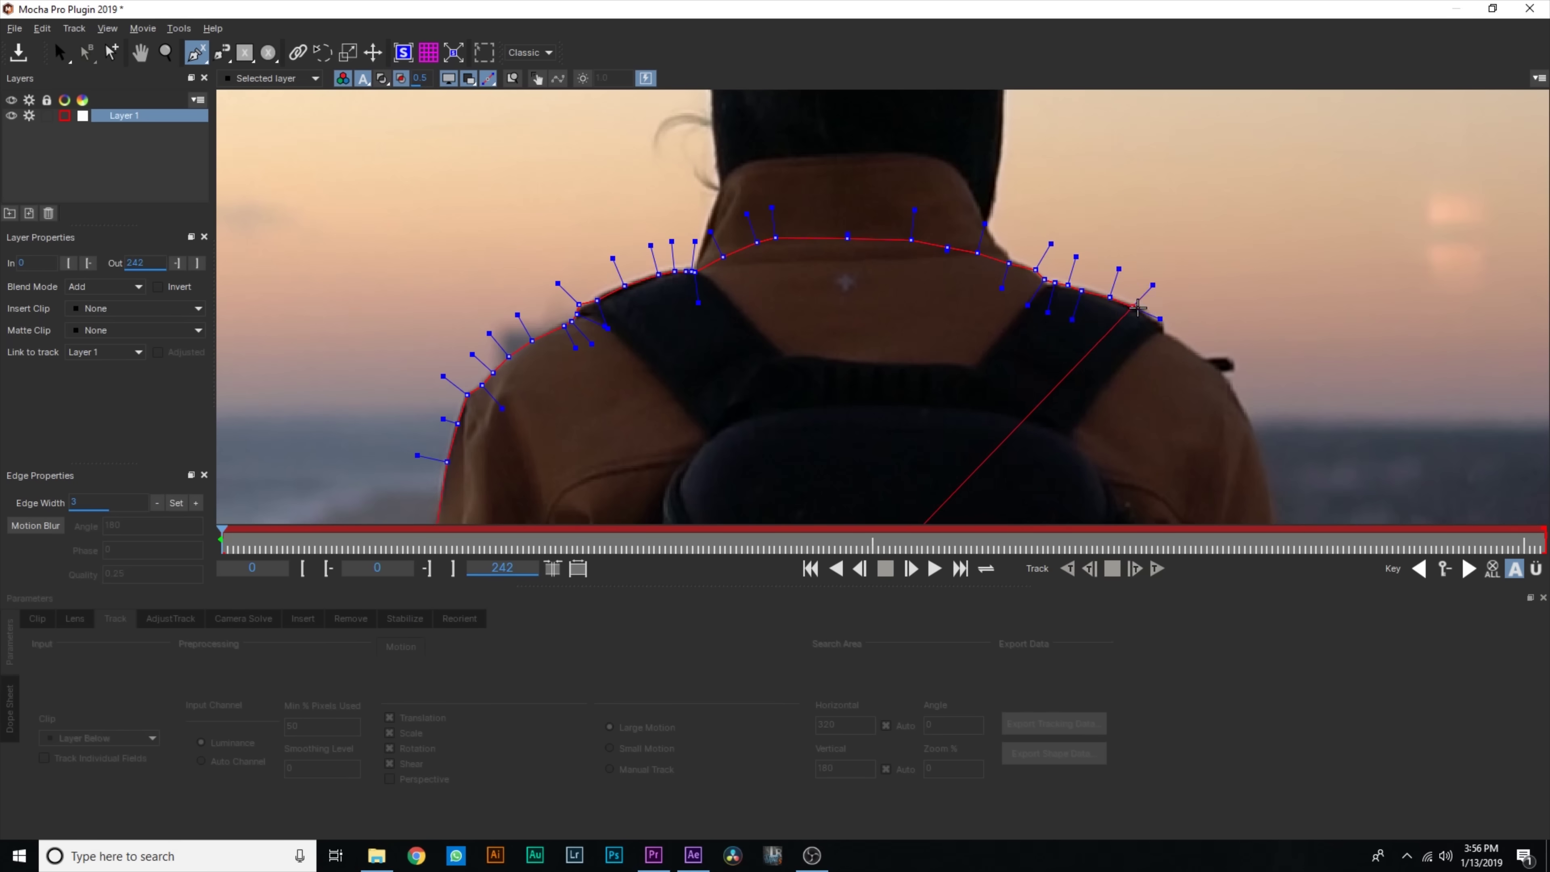
Continue the X-Spline mask over the right shoulder and down the right arm, and close it across the lower backpack
key("x")
left_click_drag(1050, 287, 567, 210)
left_click(617, 212)
left_click(629, 216)
left_click(645, 230)
left_click(658, 237)
left_click(666, 242)
left_click(683, 238)
left_click(689, 245)
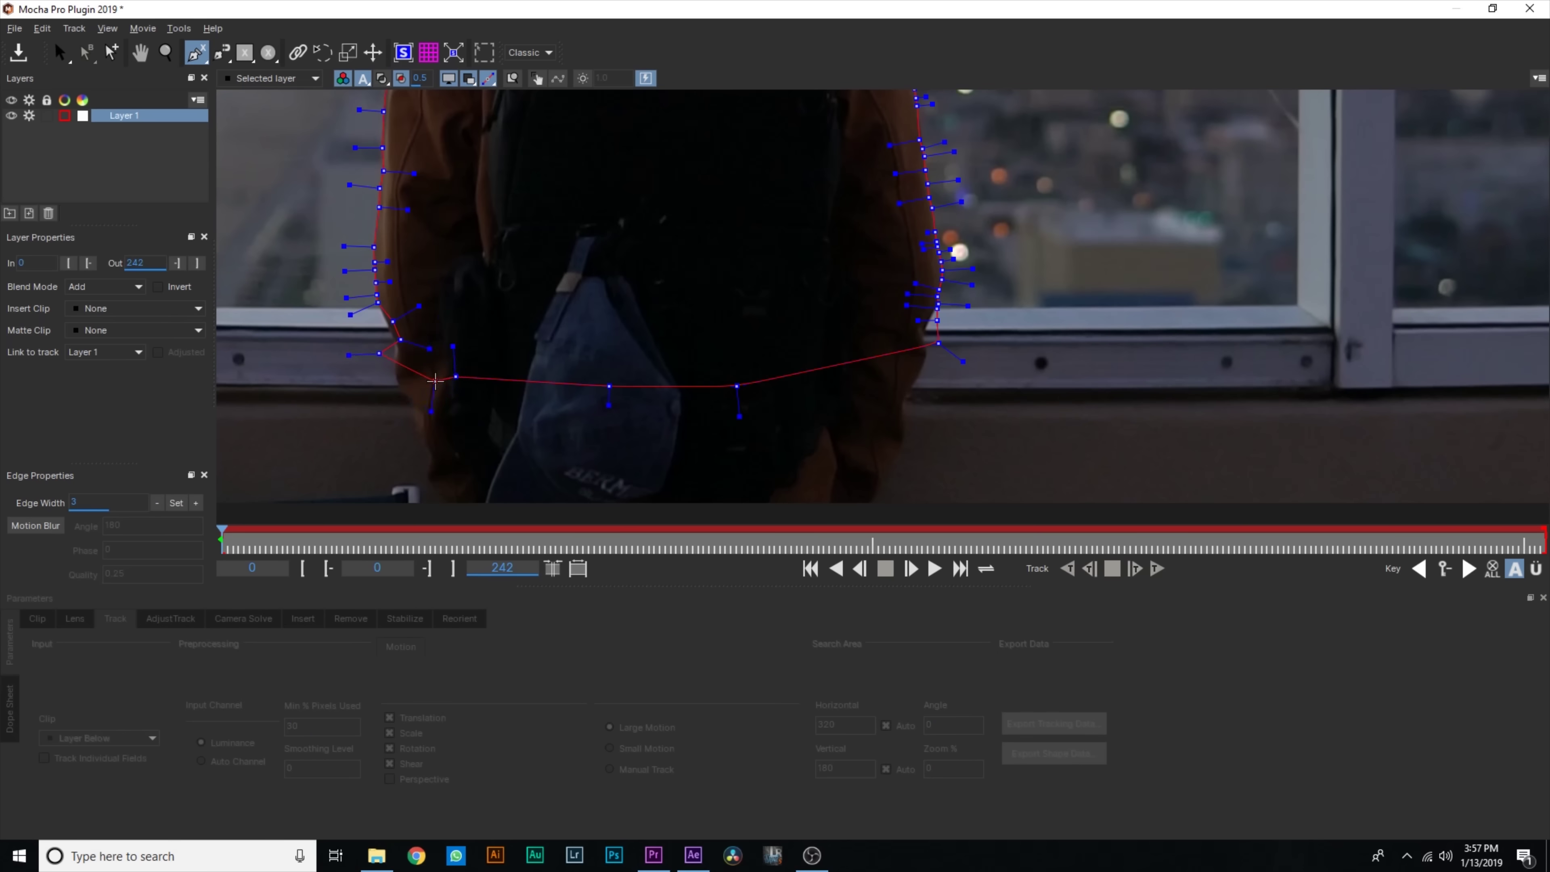
left_click_drag(435, 381, 421, 371)
right_click(425, 372)
Track the body mask forward through the whole clip
key("z")
left_click_drag(554, 221, 579, 264)
left_click_drag(648, 291, 693, 351)
key("s")
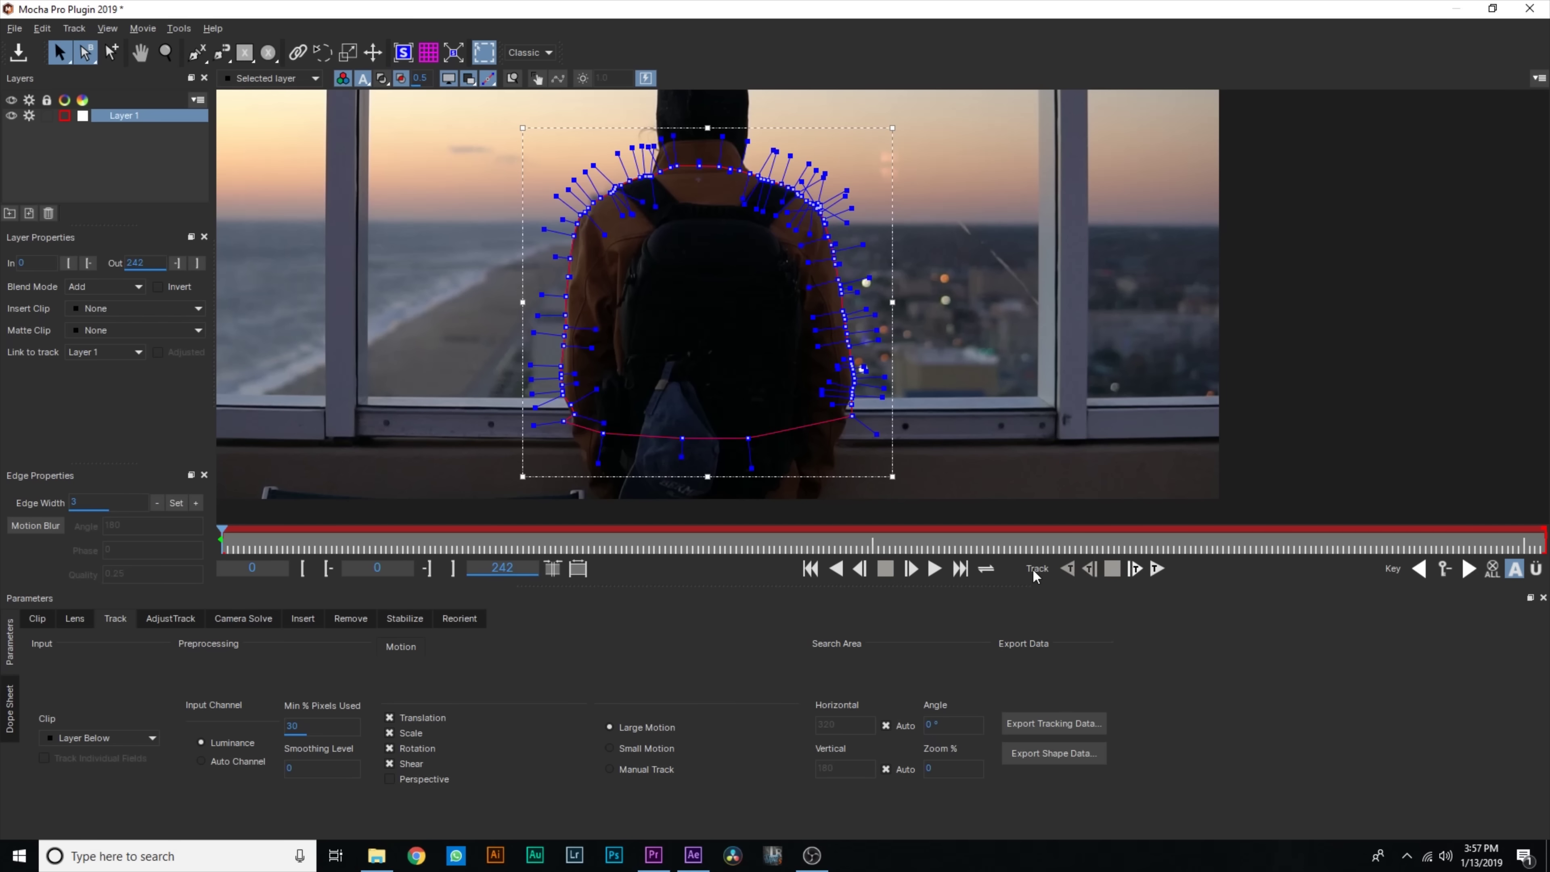
left_click(1163, 571)
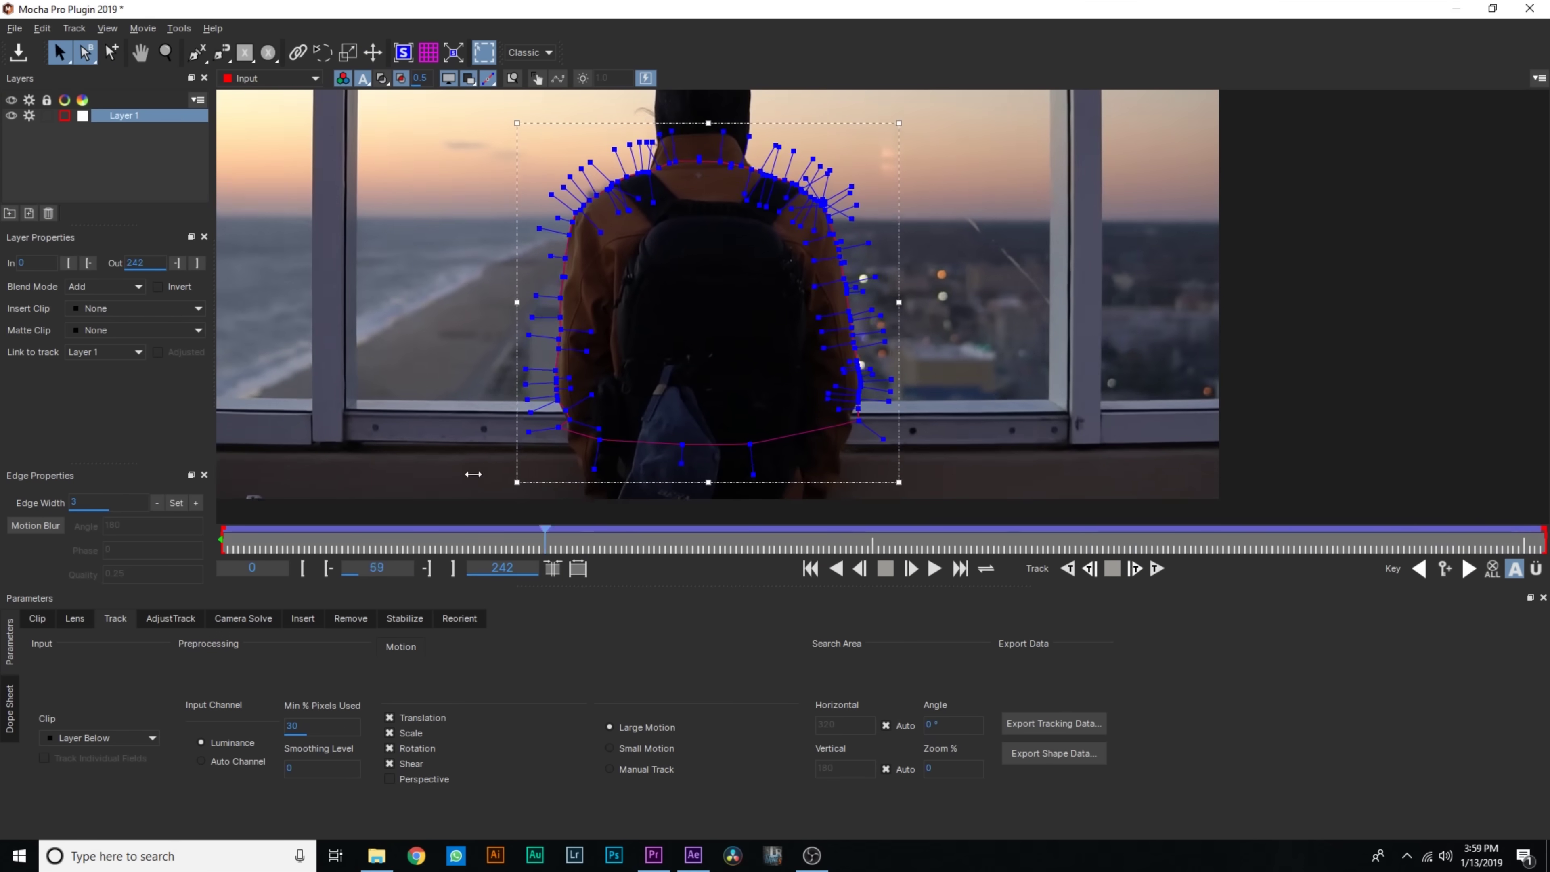
Scrub through the clip to check how the body mask follows the person, and return to the first frame
left_click_drag(545, 528, 774, 525)
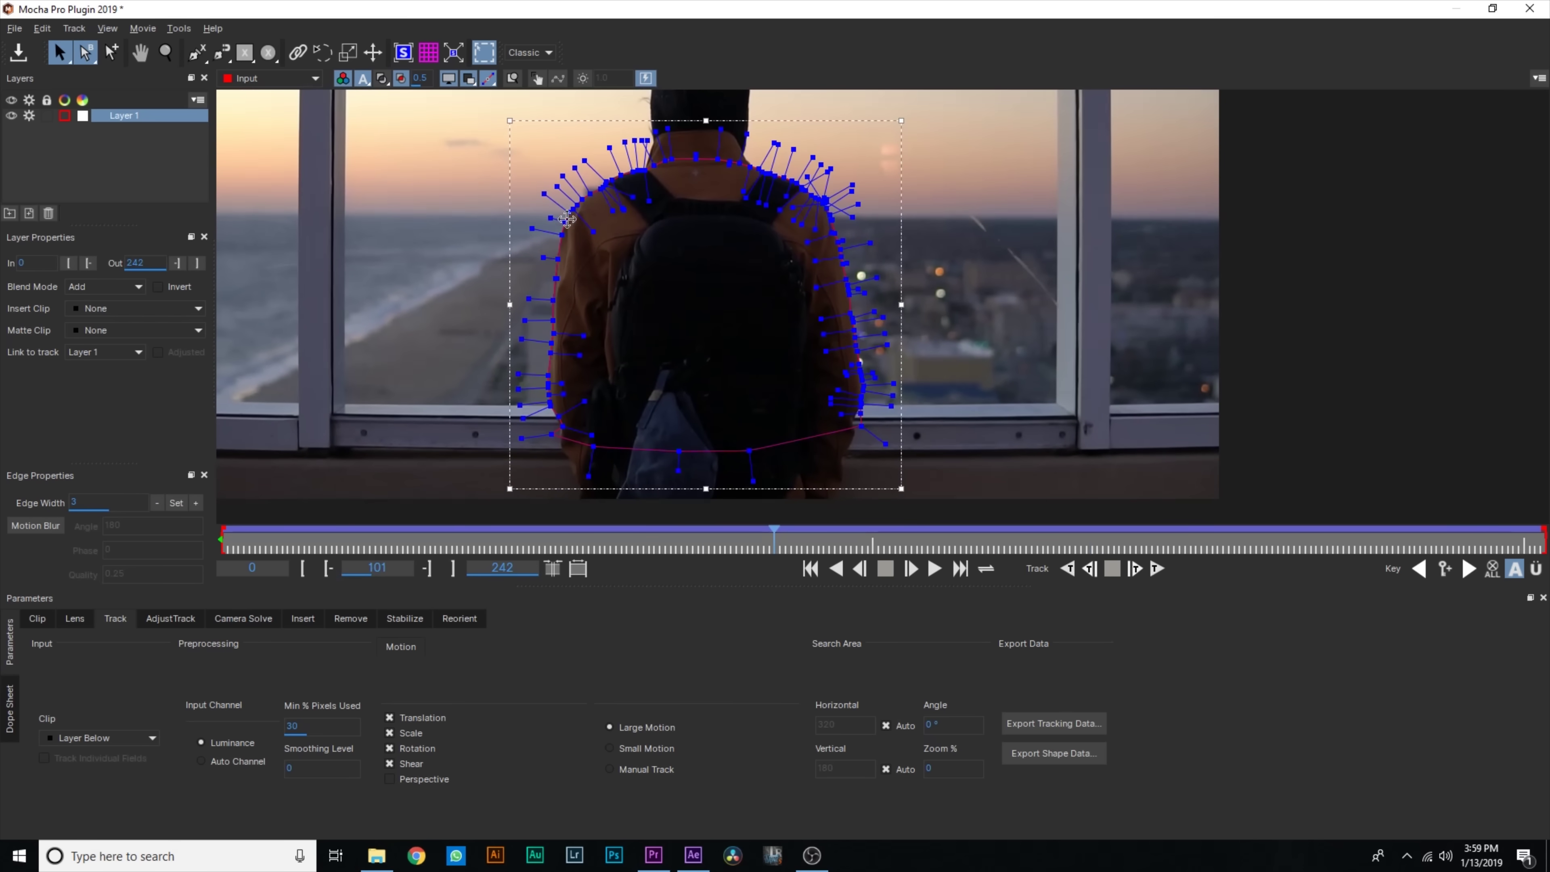
left_click(693, 545)
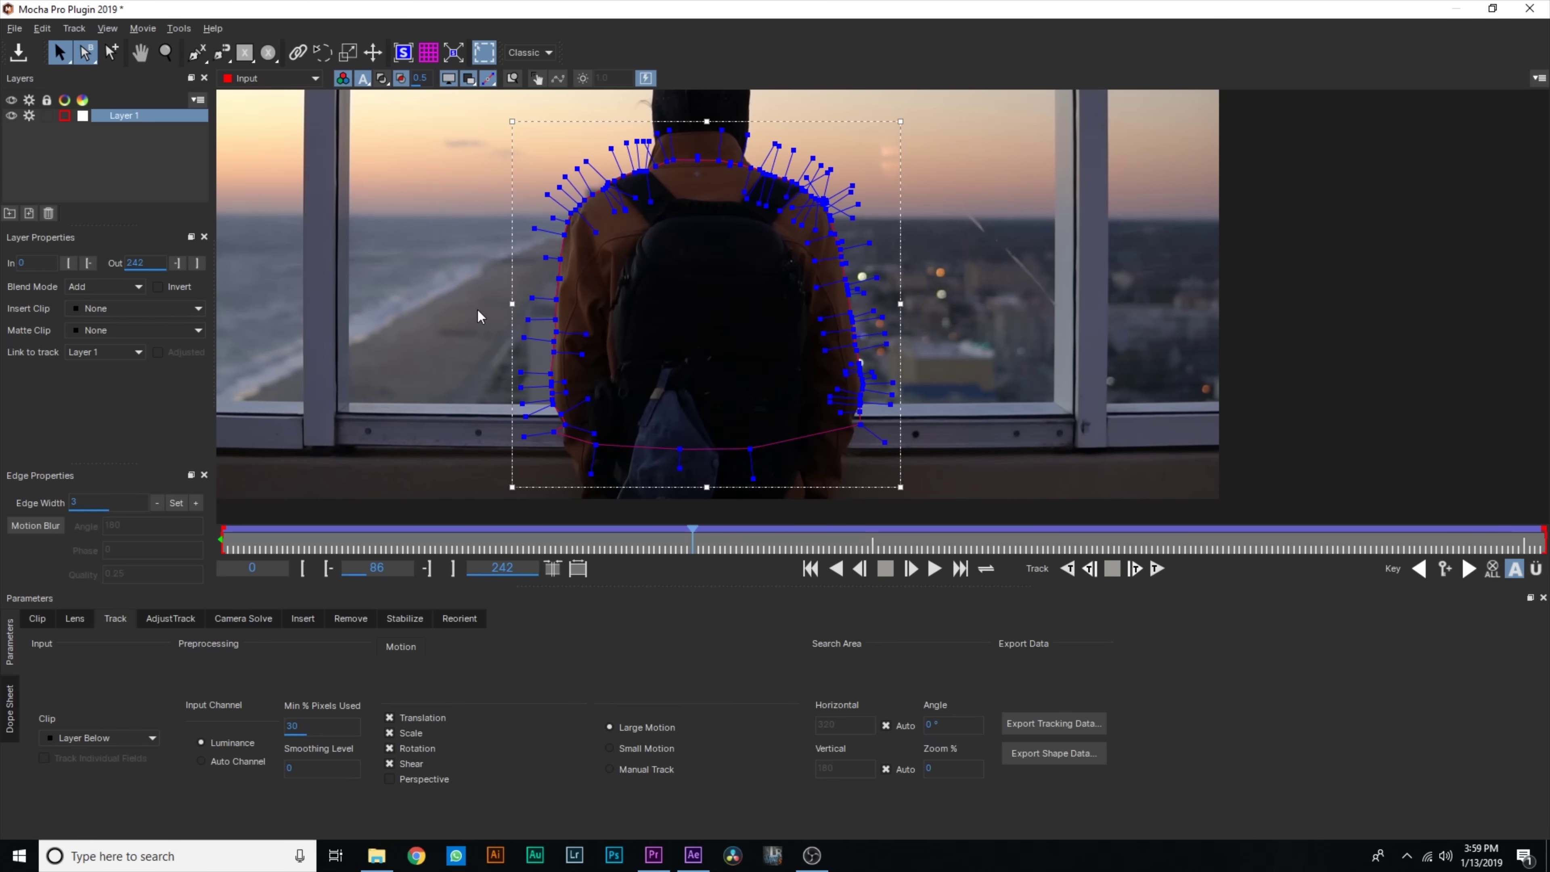
left_click_drag(691, 547, 136, 549)
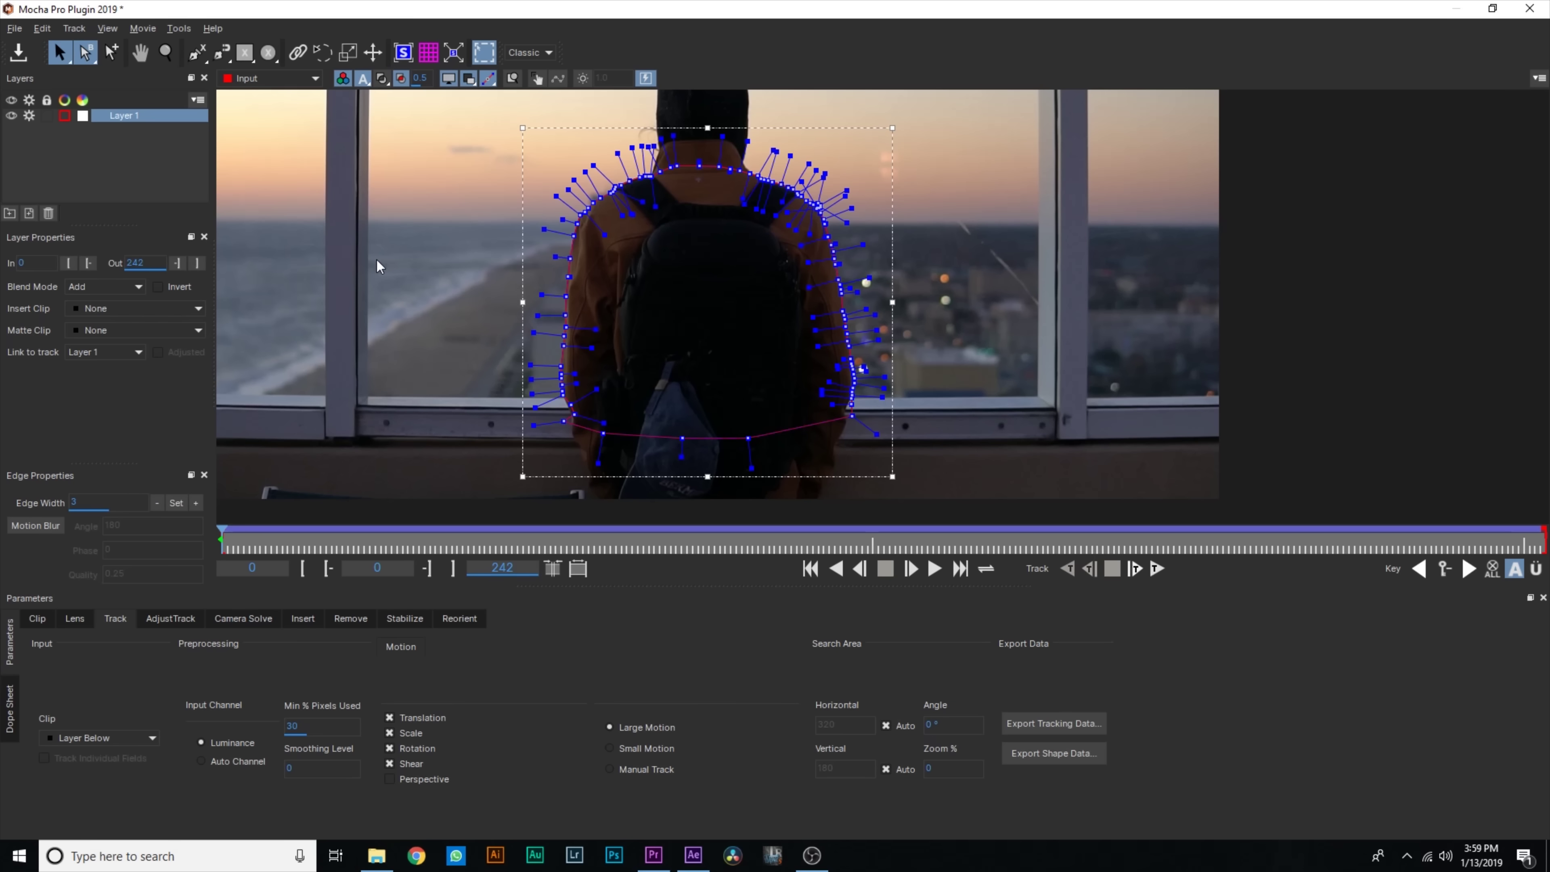
left_click(247, 520)
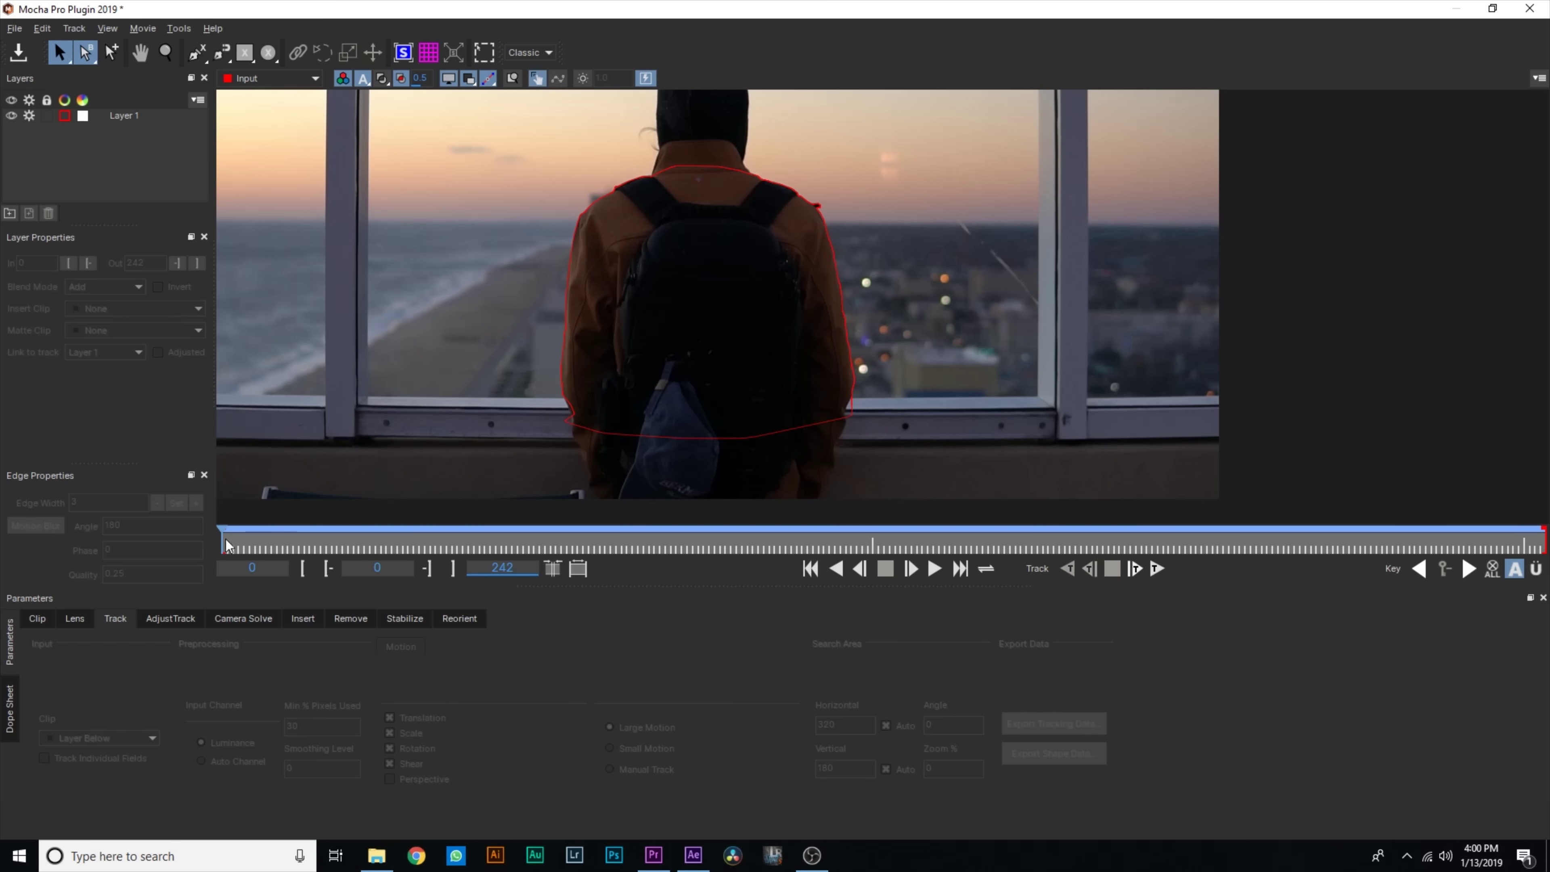
left_click_drag(225, 539, 4, 419)
Rename Layer 1 as "body" and turn off its tracking
left_click(131, 118)
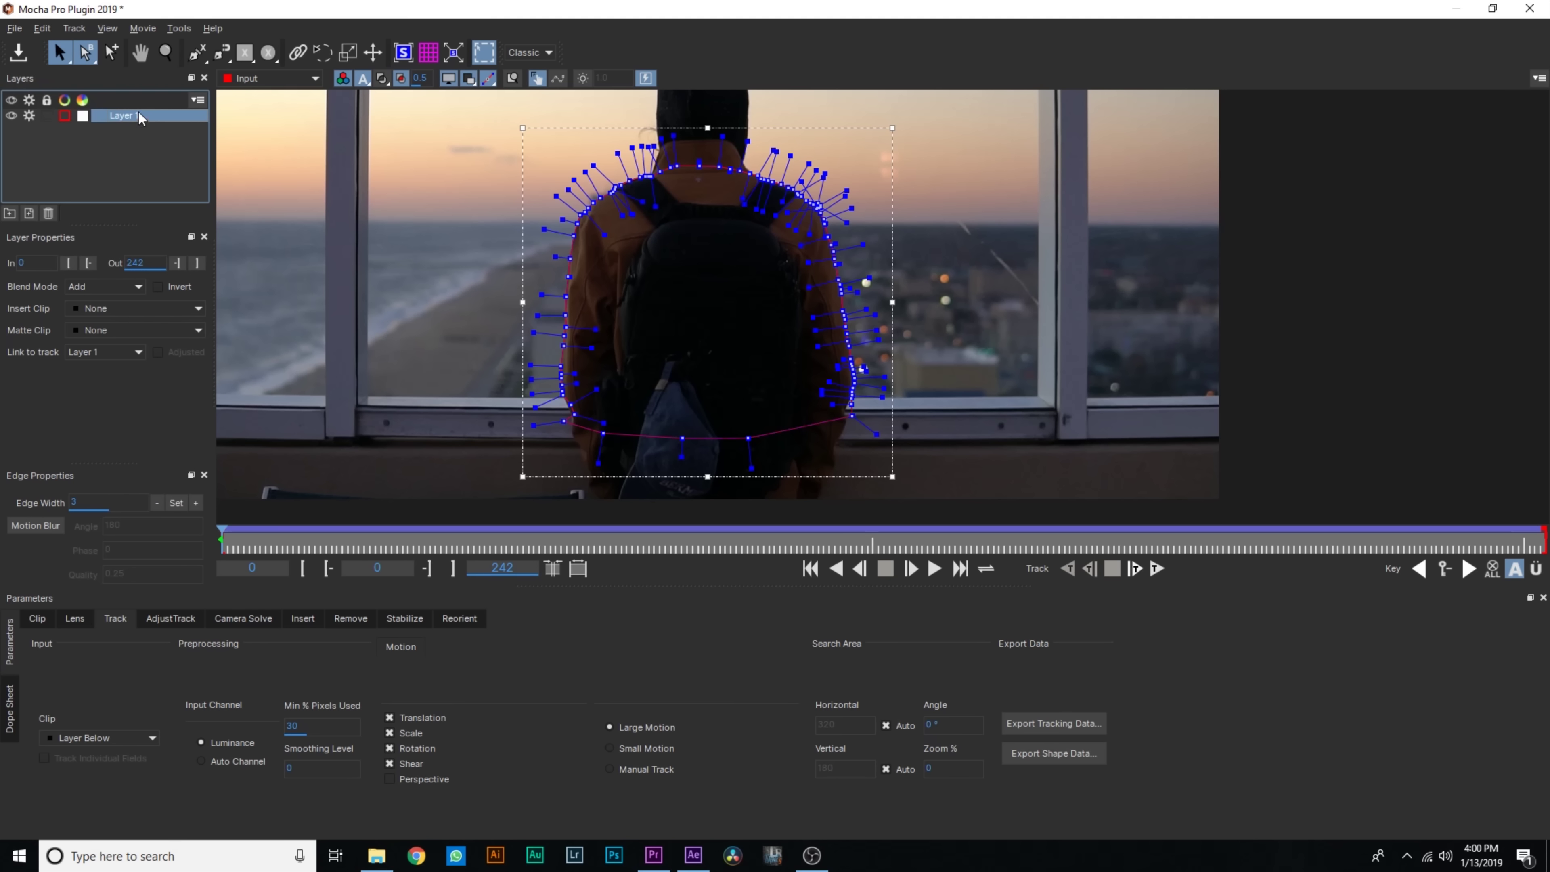
double_click(140, 117)
key("BackSpace")
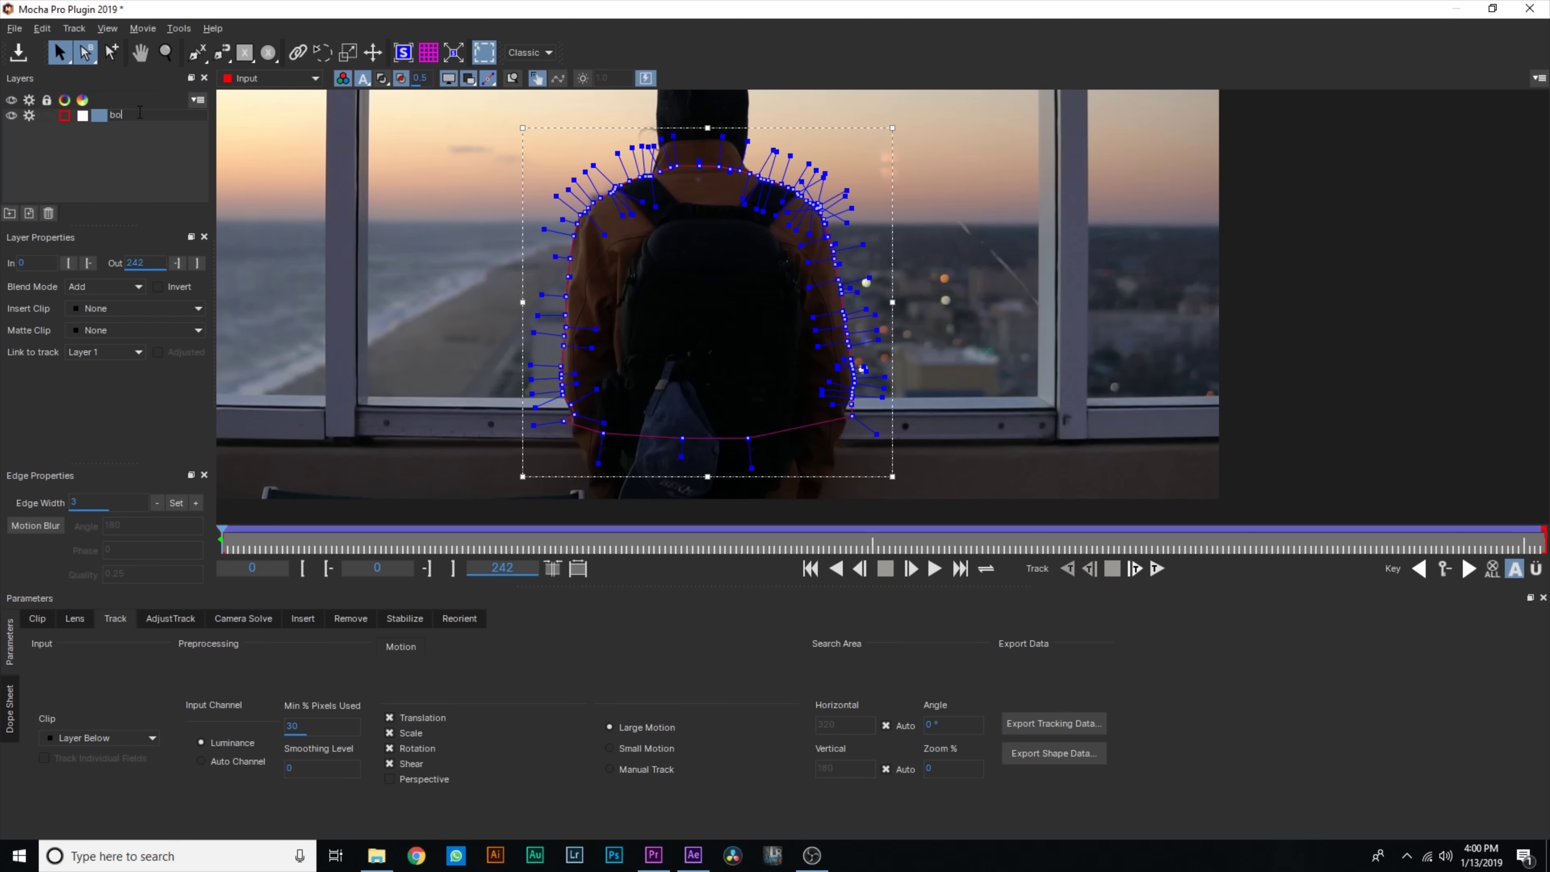
type("bodyu")
key("BackSpace")
key("Return")
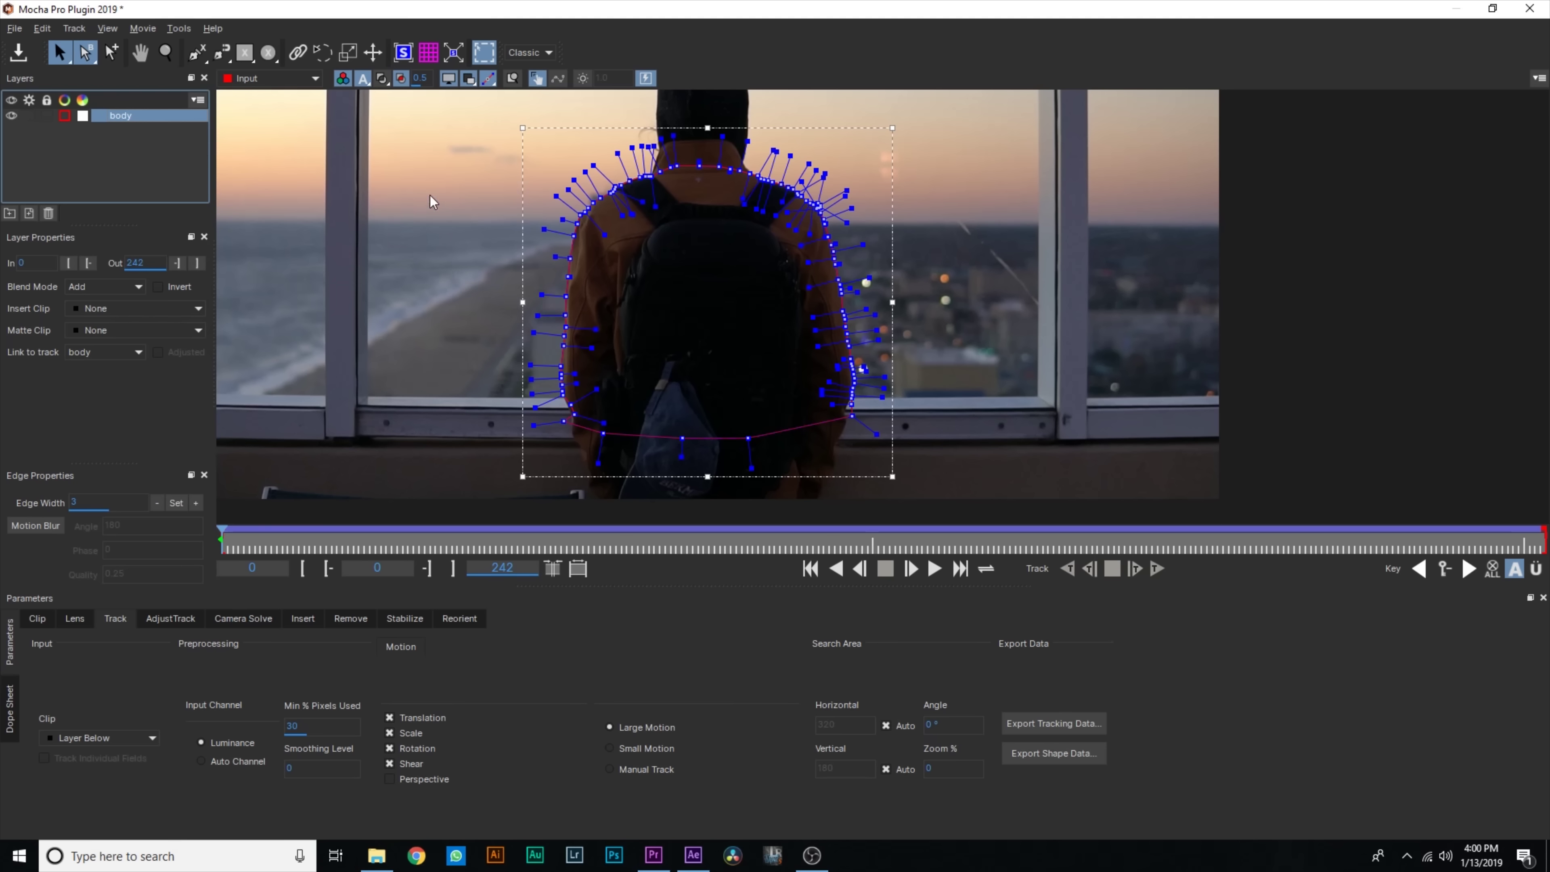
left_click(29, 117)
Start a new X-Spline layer at the left base of the collar and outline the left side of the collar and hood
left_click_drag(861, 353, 665, 135)
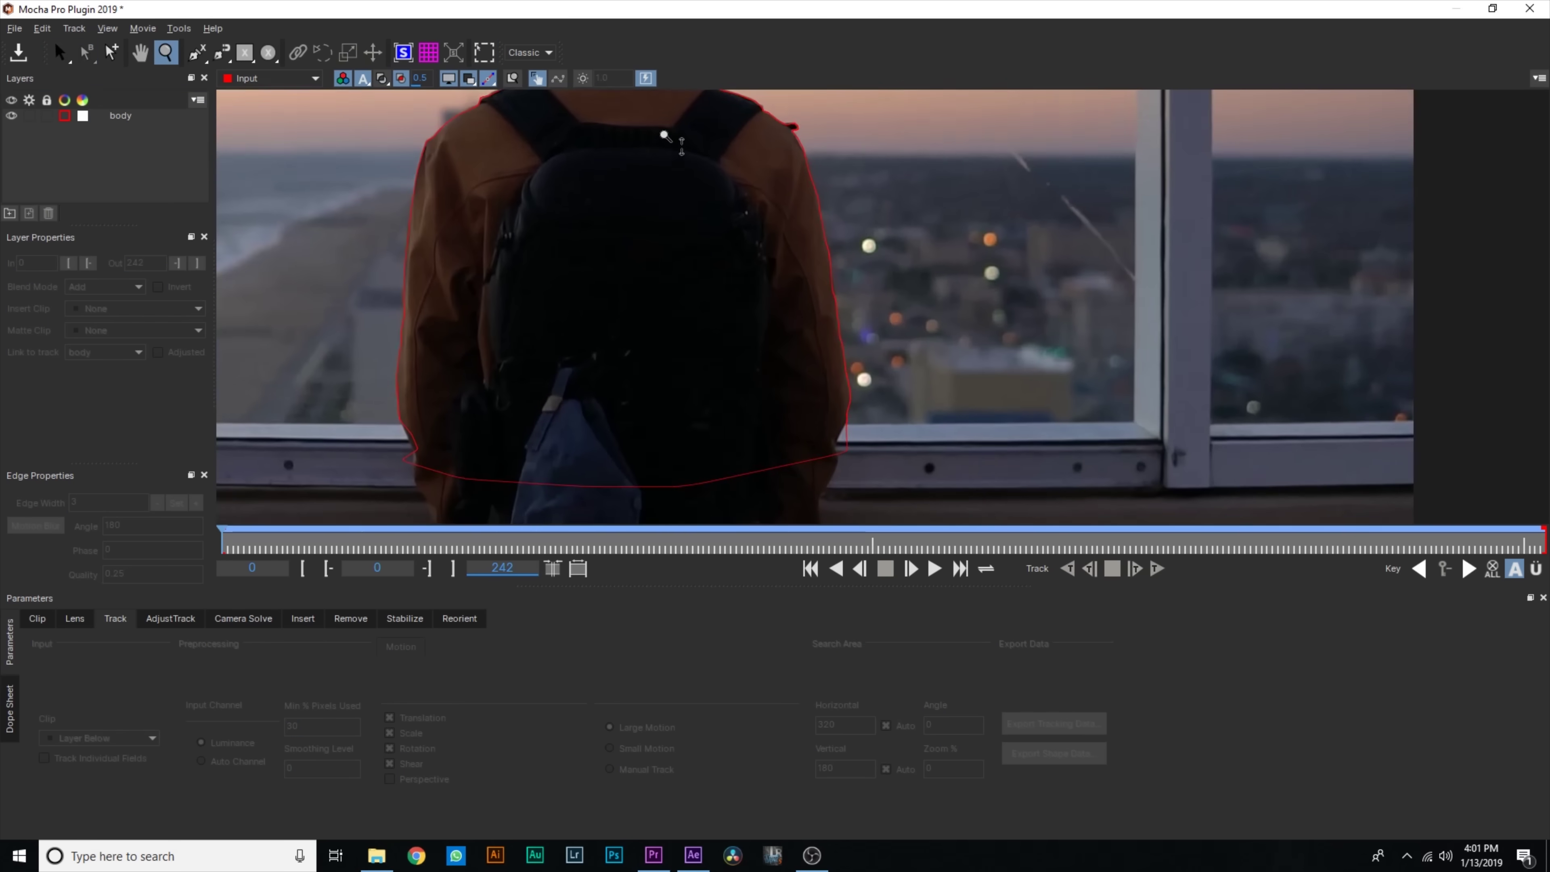
key("x")
left_click_drag(651, 205, 701, 146)
key("z")
left_click_drag(668, 332, 671, 256)
key("x")
left_click_drag(671, 269, 671, 409)
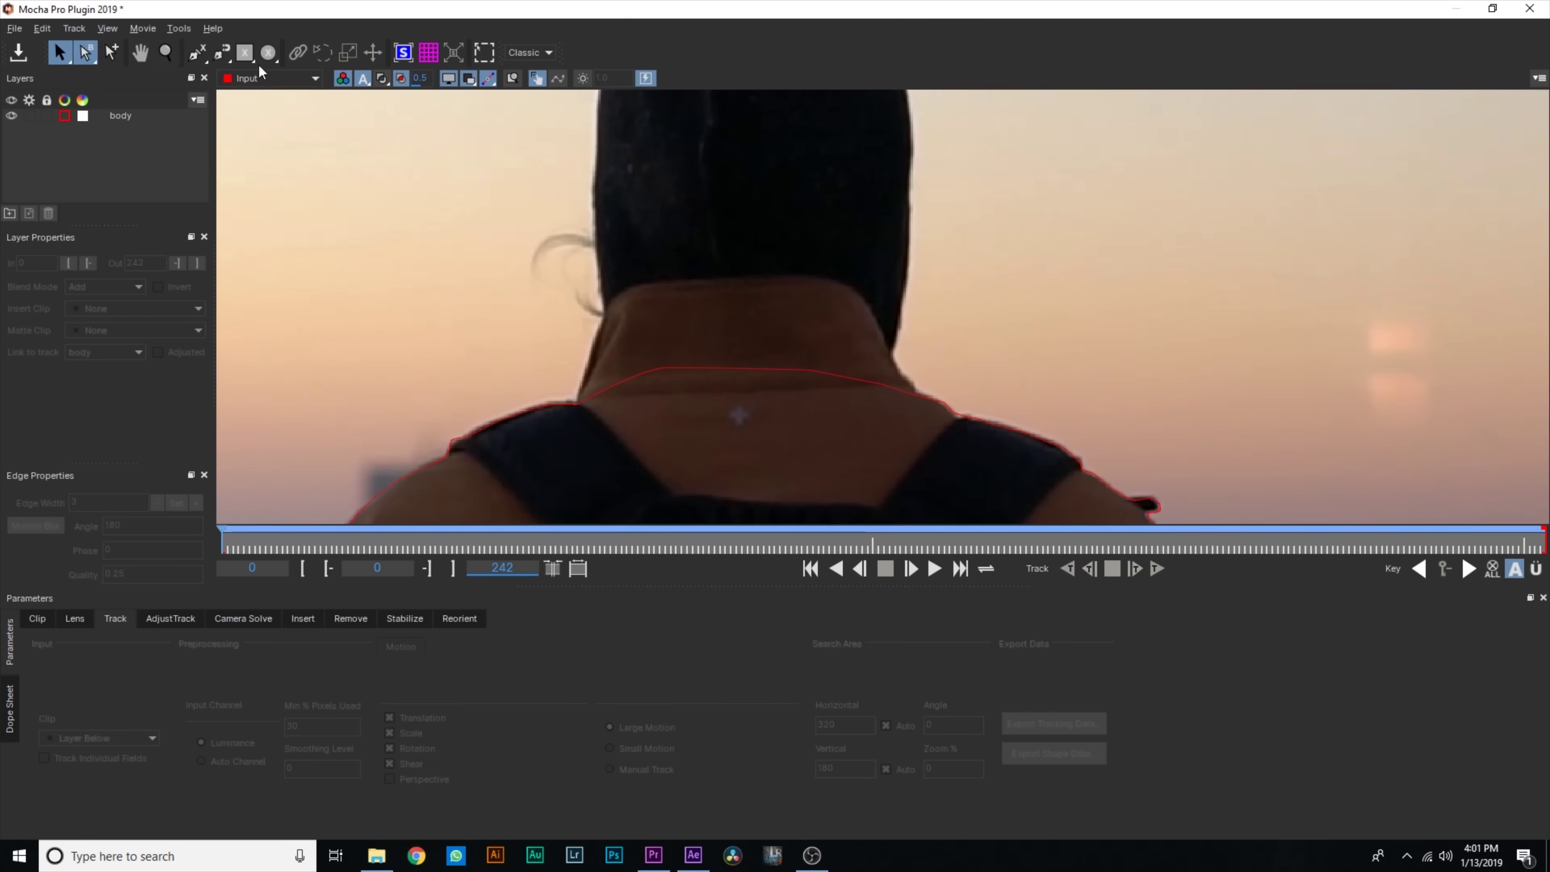
left_click(196, 53)
left_click(579, 400)
left_click(583, 383)
left_click(589, 360)
left_click(599, 337)
left_click(606, 315)
left_click(603, 286)
left_click(600, 259)
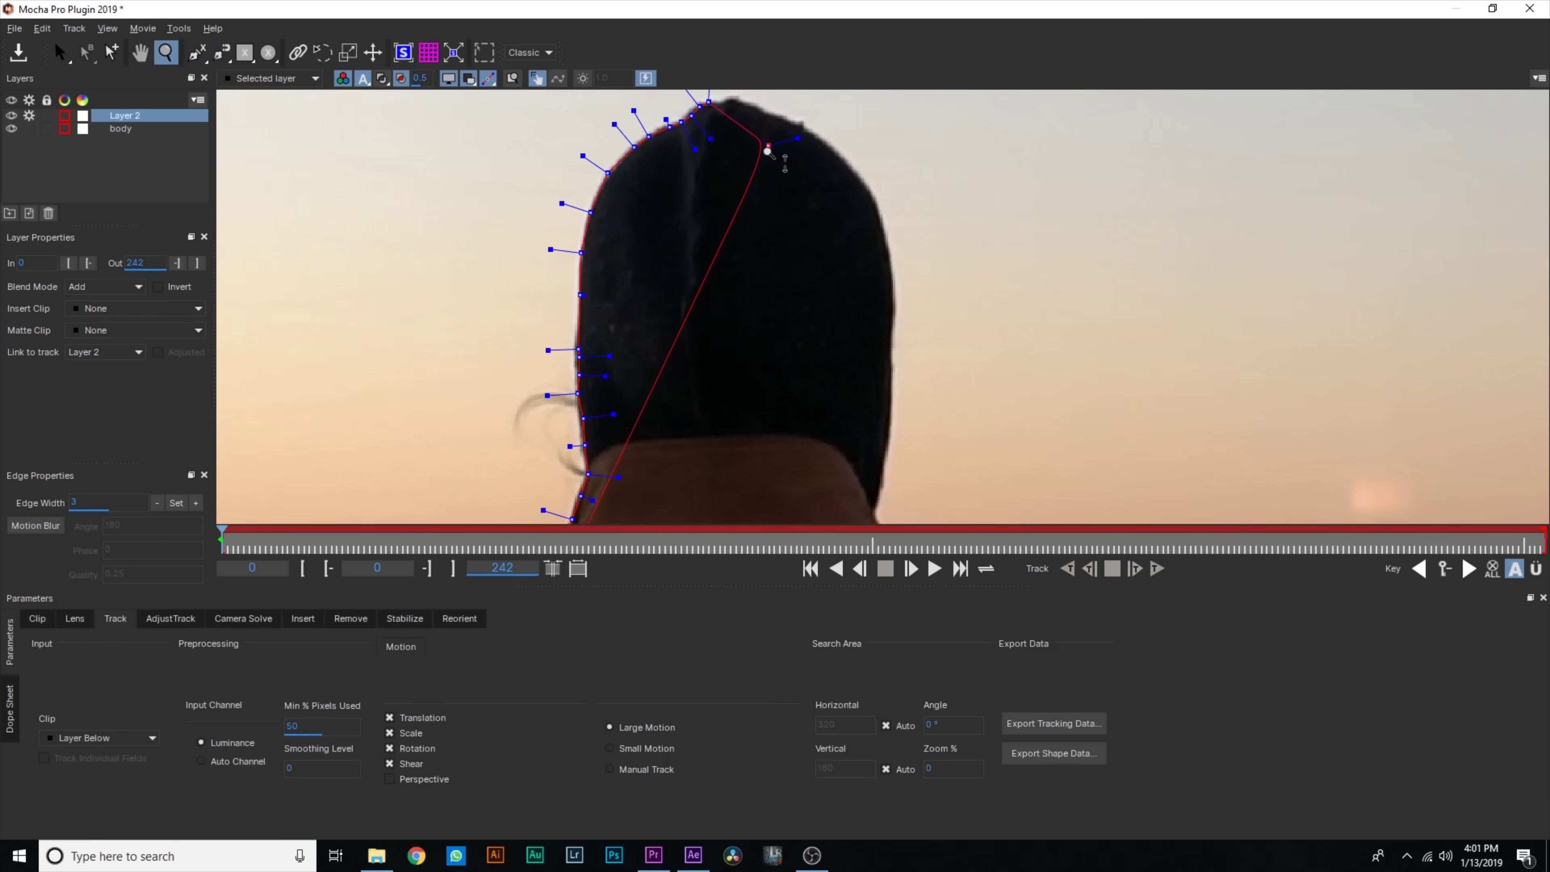
Continue the head outline over the top of the hood and down its right side, and close the shape at the collar
scroll(744, 236, "up", 2)
scroll(737, 145, "up", 2)
key("x")
left_click_drag(737, 146, 719, 329)
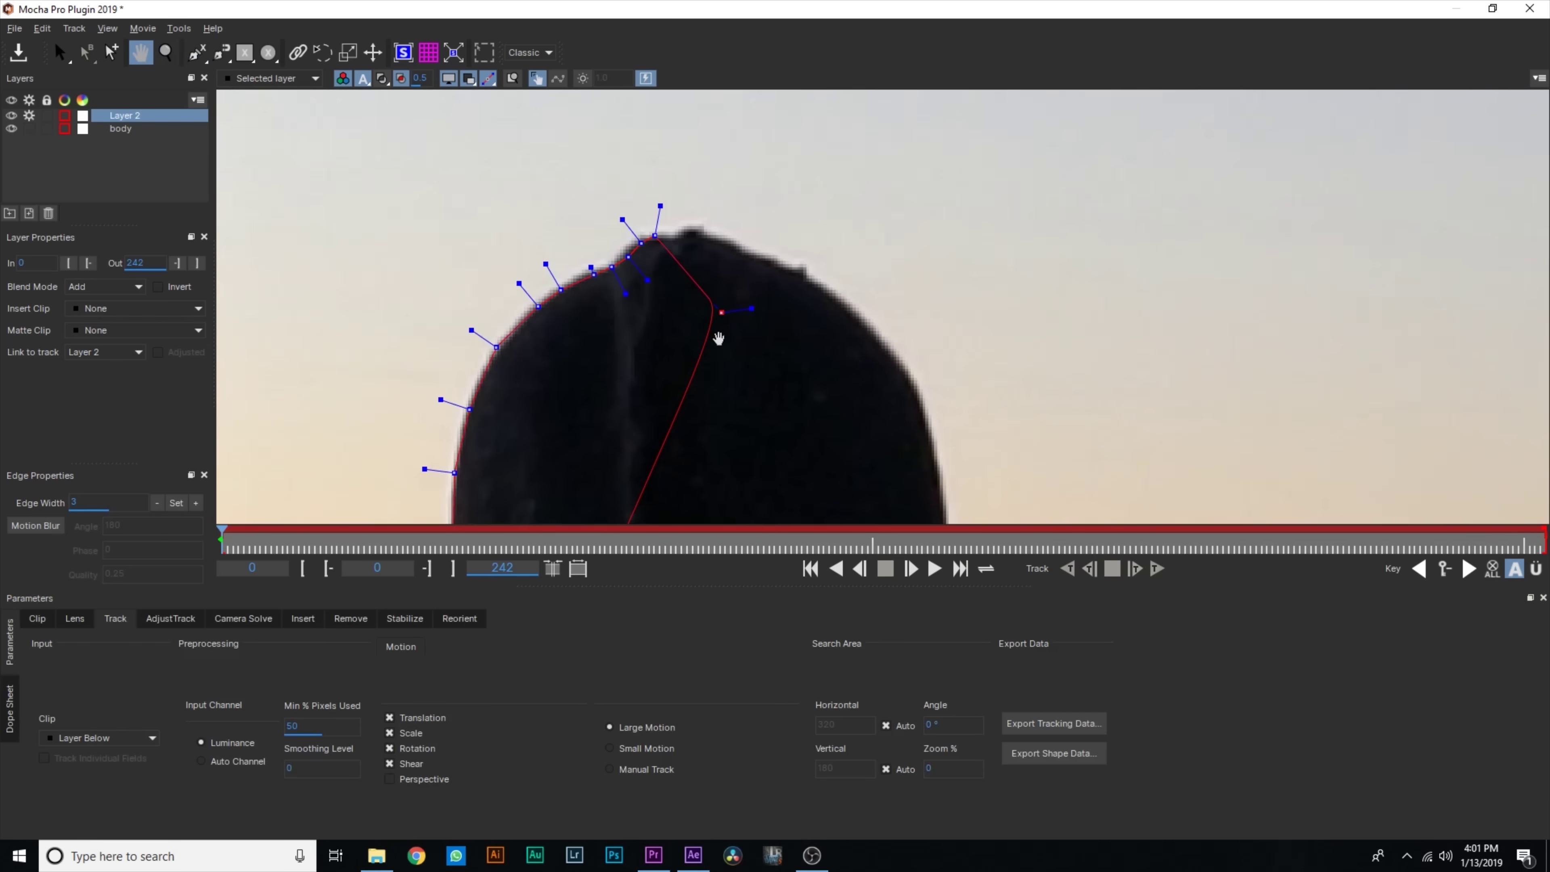
left_click(670, 238)
left_click(684, 234)
left_click(710, 238)
left_click(753, 247)
left_click(793, 262)
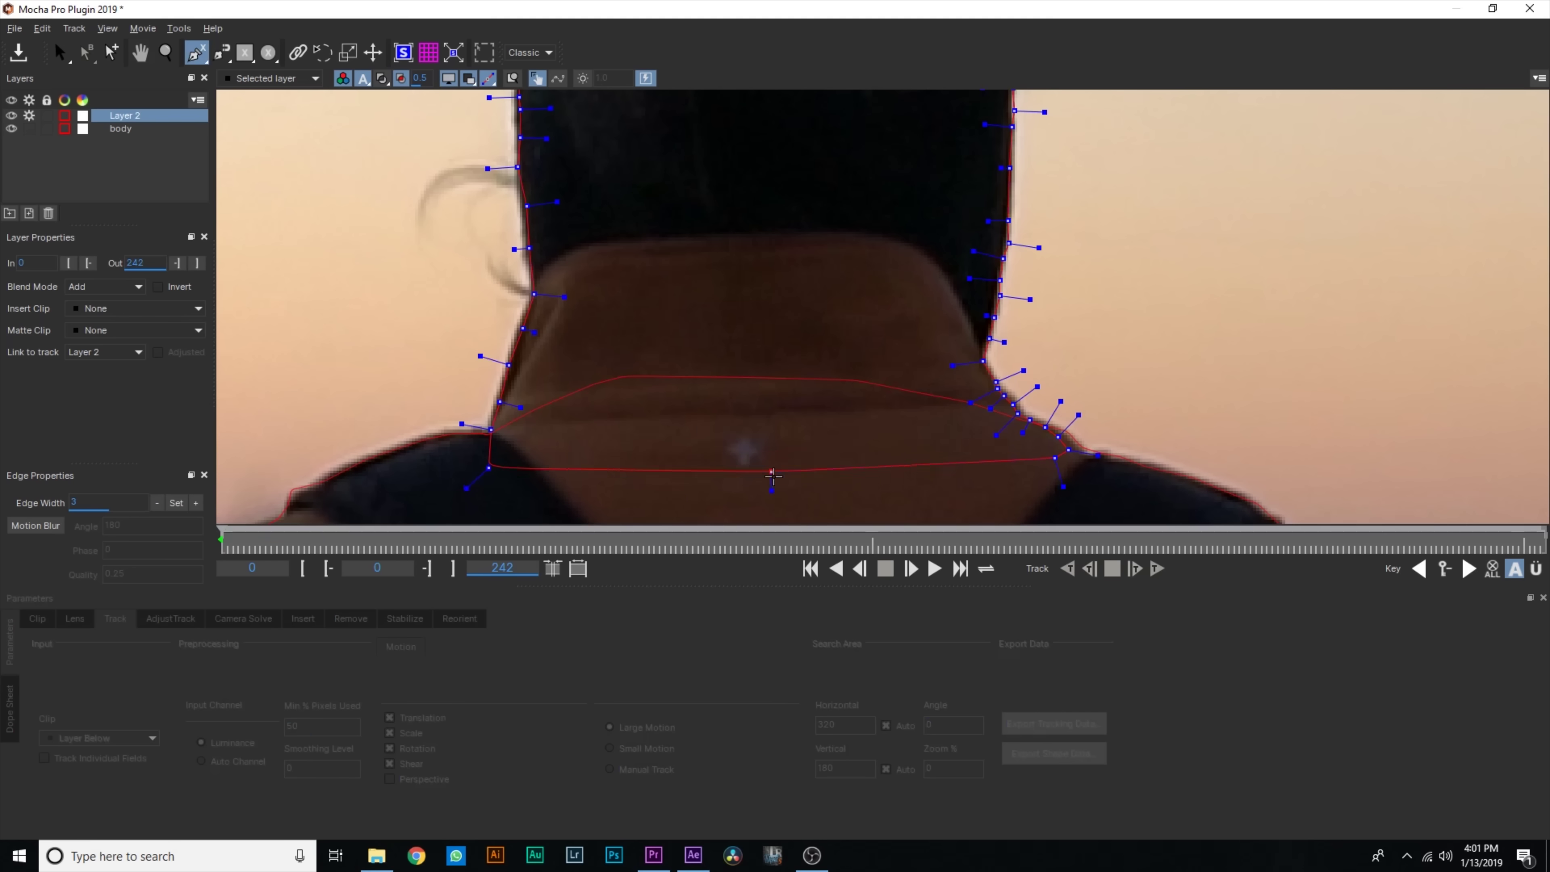
right_click(718, 444)
Track the head mask forward through the clip and deselect its layer
key("z")
left_click_drag(709, 350, 1059, 585)
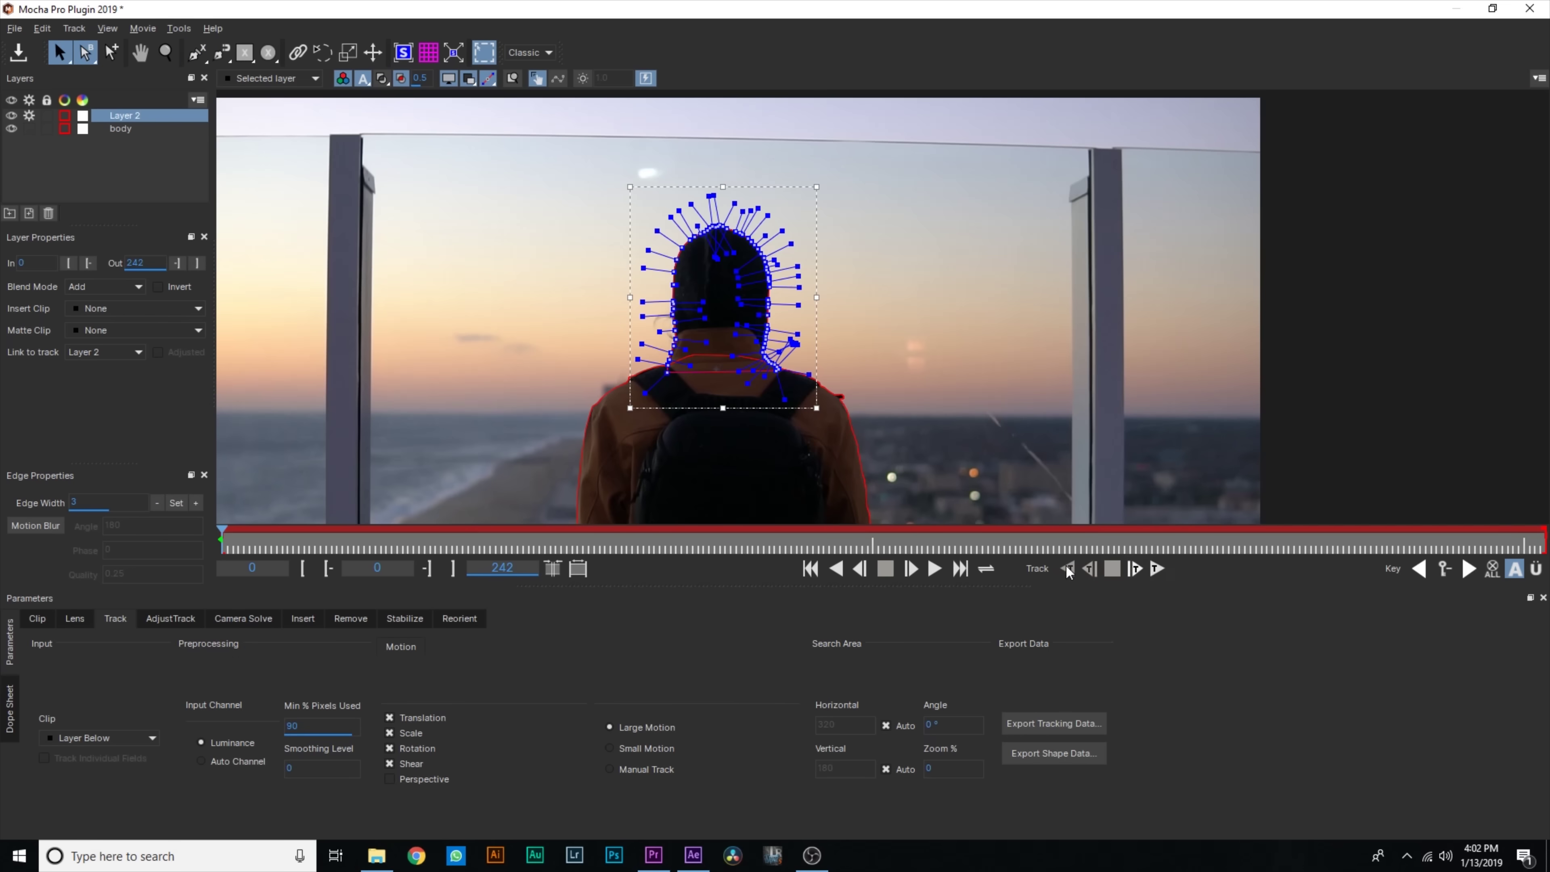
left_click(1154, 569)
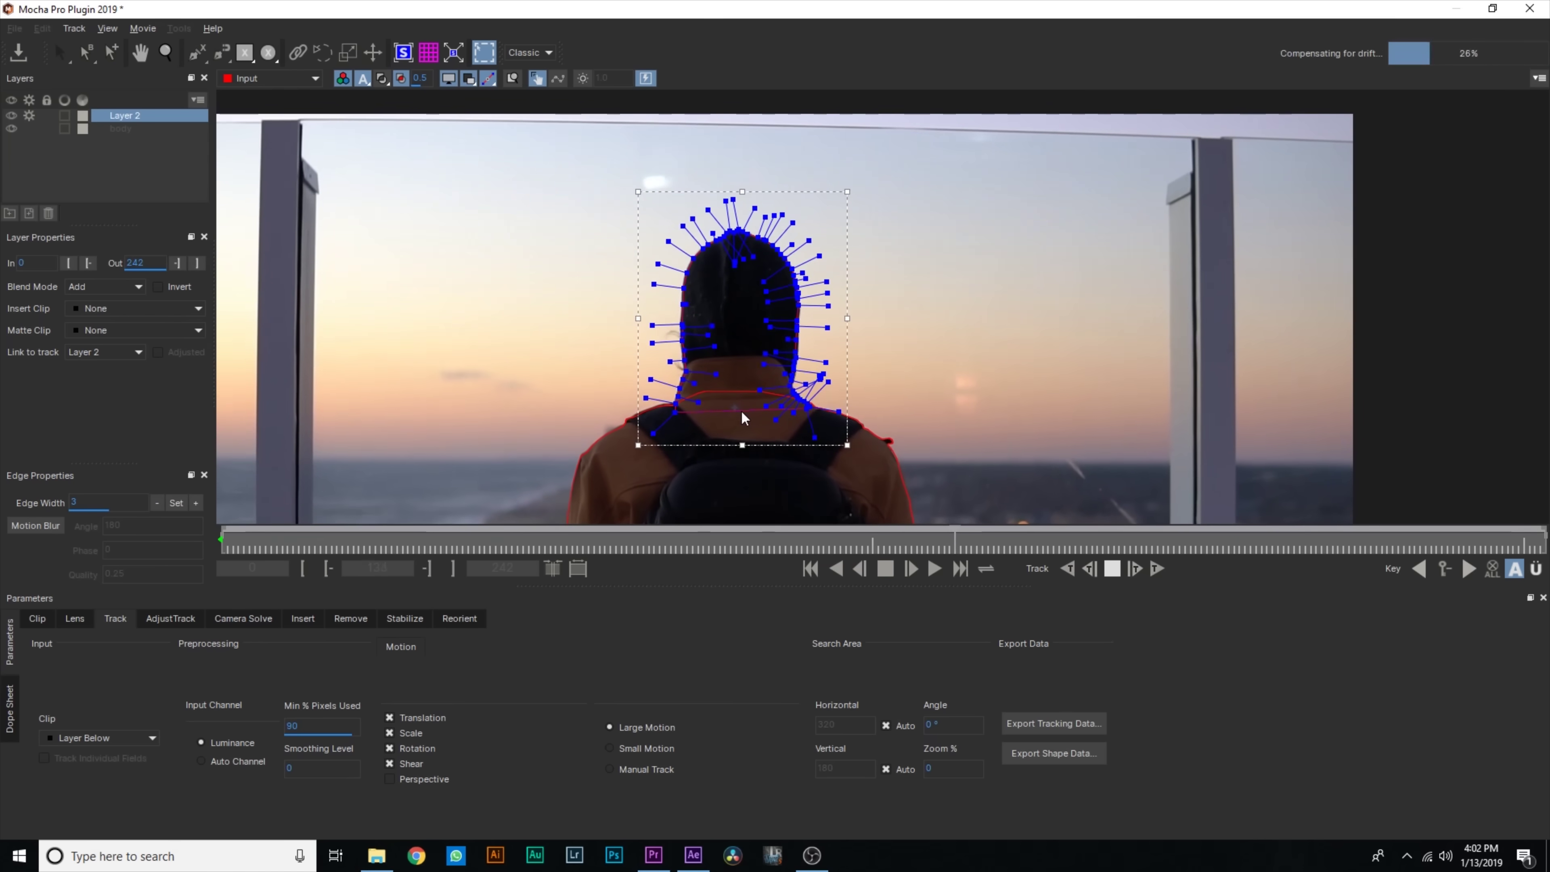
left_click(113, 149)
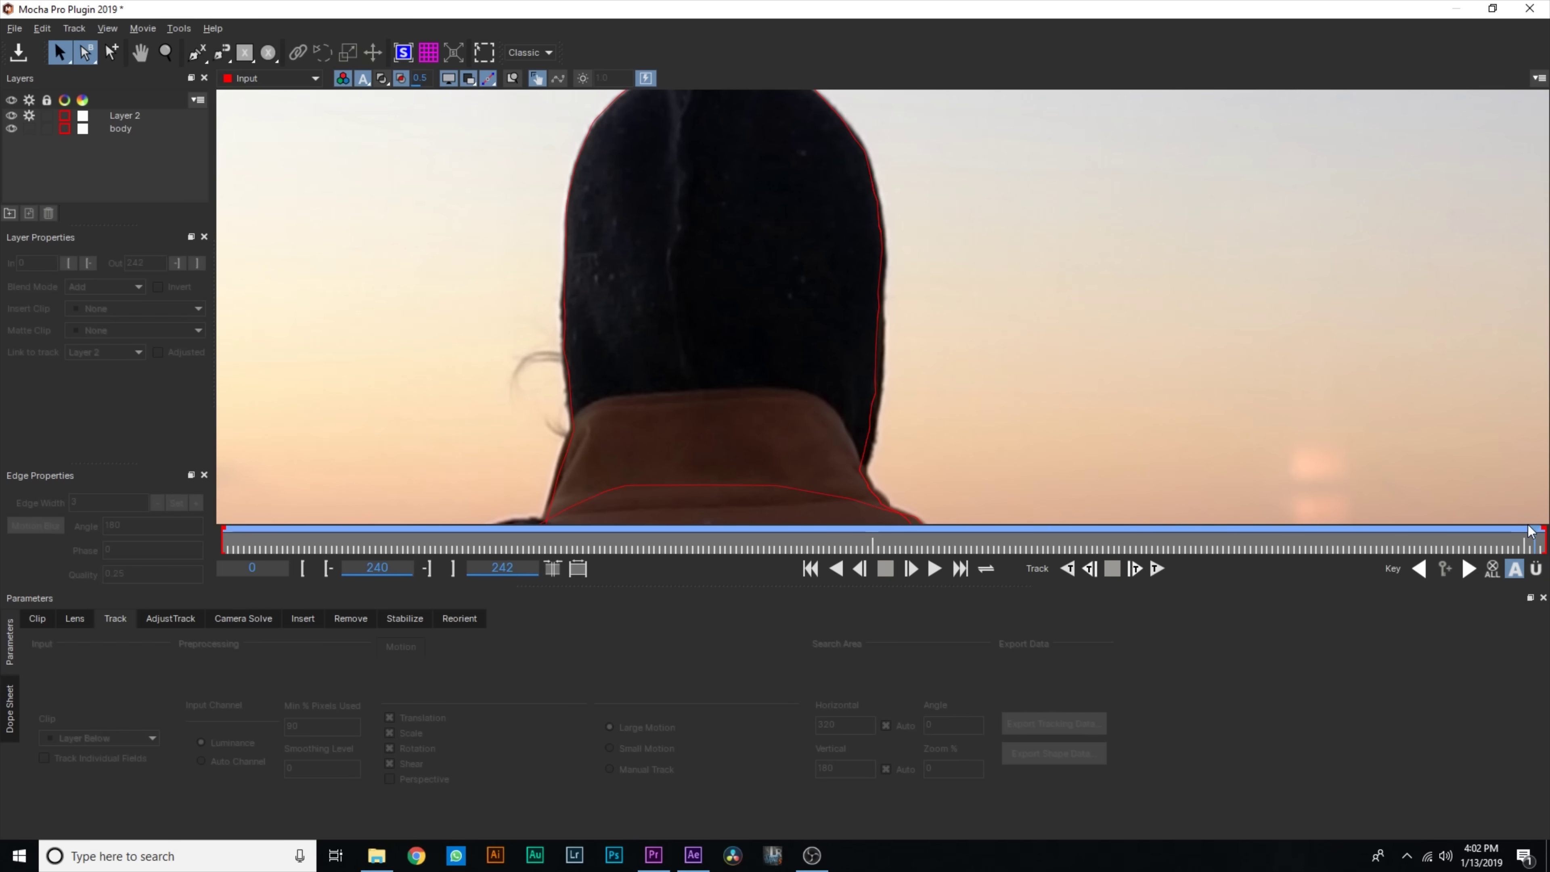
At frame 240, select the mask points along the hood's right edge and nudge them right to match the edge
mouse_move(1535, 544)
left_mouse_down()
mouse_move(1372, 557)
mouse_move(1534, 552)
left_mouse_up()
left_click(868, 160)
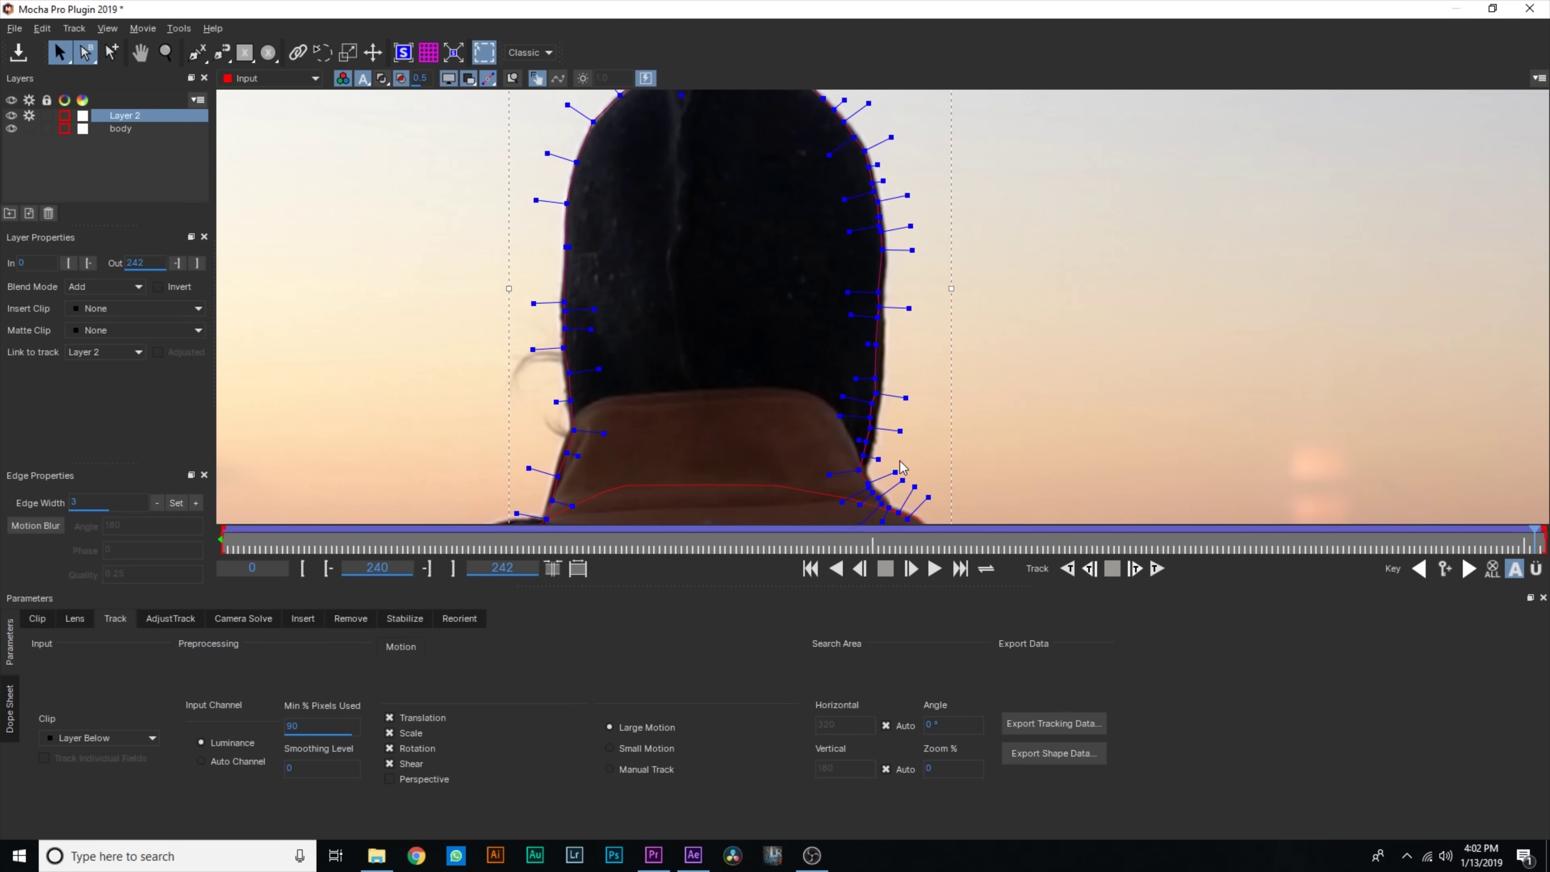
left_click_drag(823, 160, 824, 161)
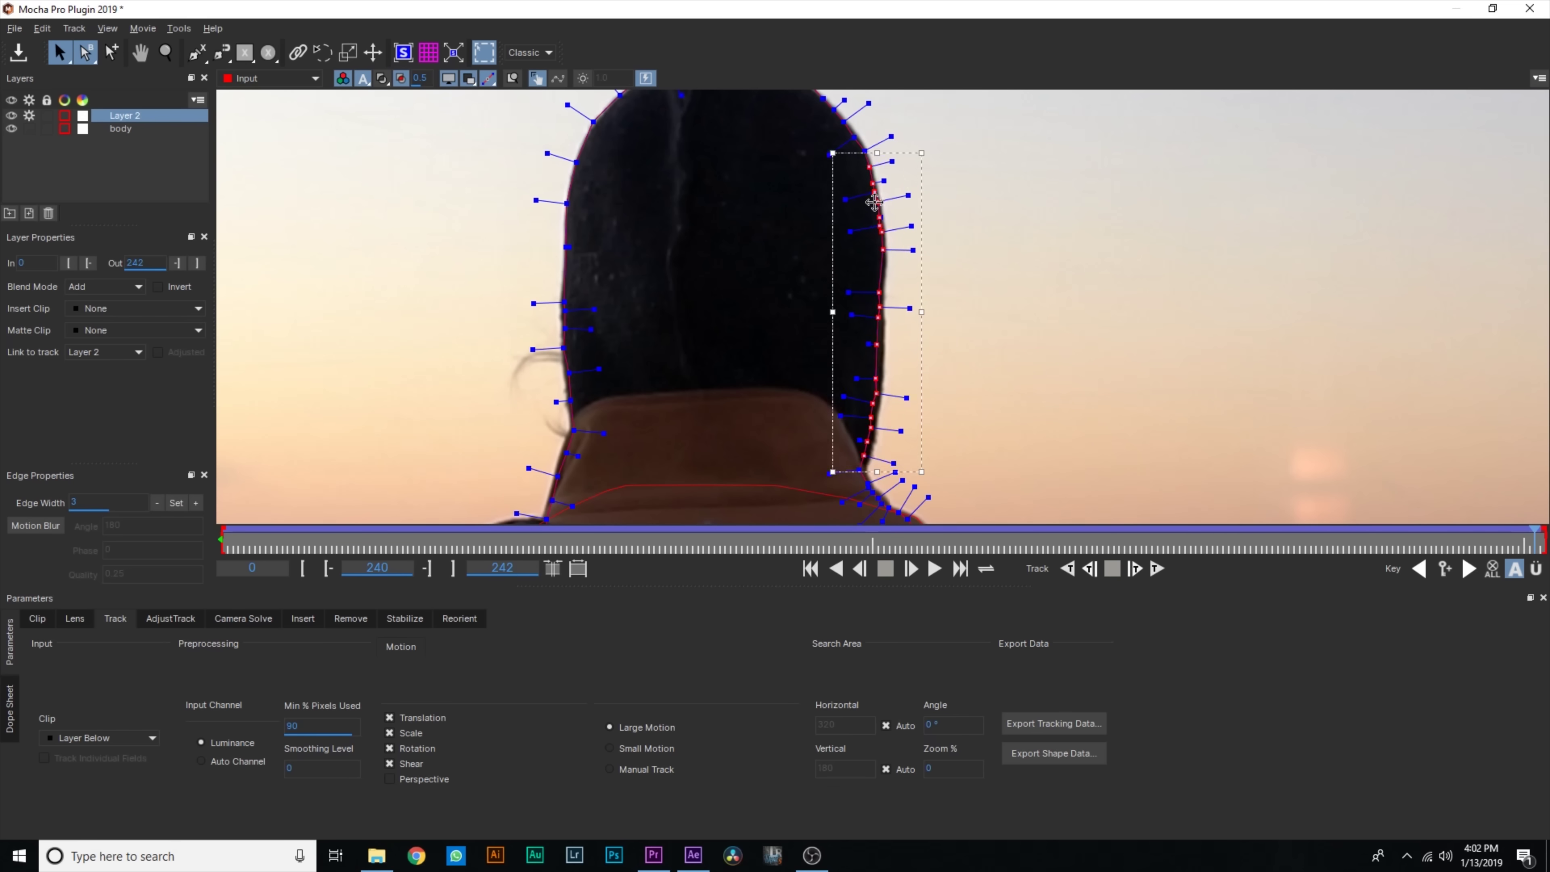
key("Right")
key("Right")
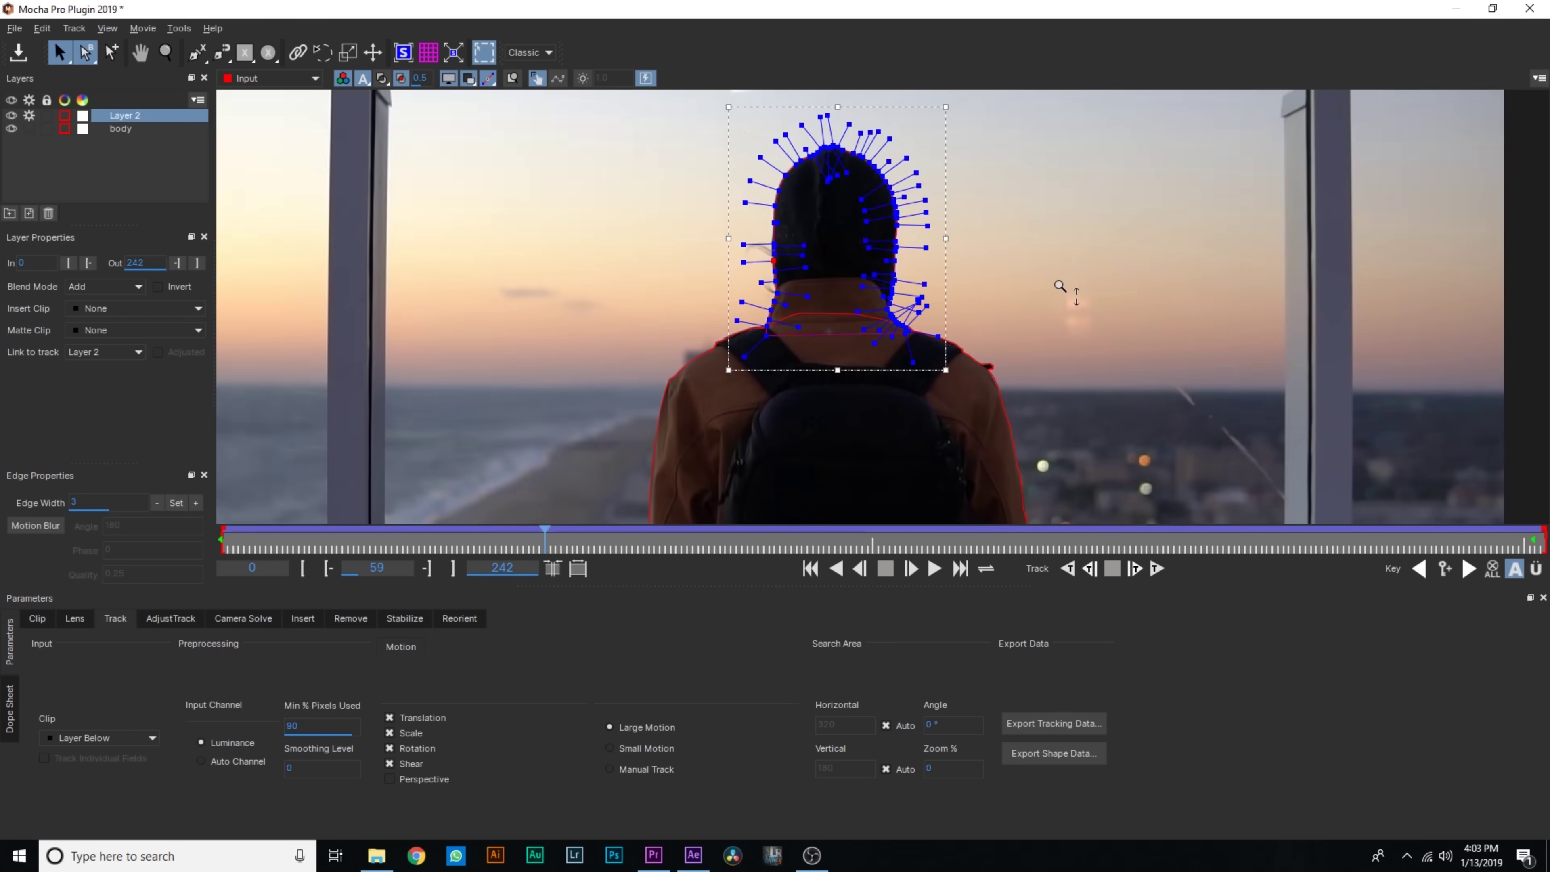
Rename Layer 2 as "head" and turn off its tracking
scroll(793, 305, "down", 2)
left_click(88, 170)
left_click(134, 115)
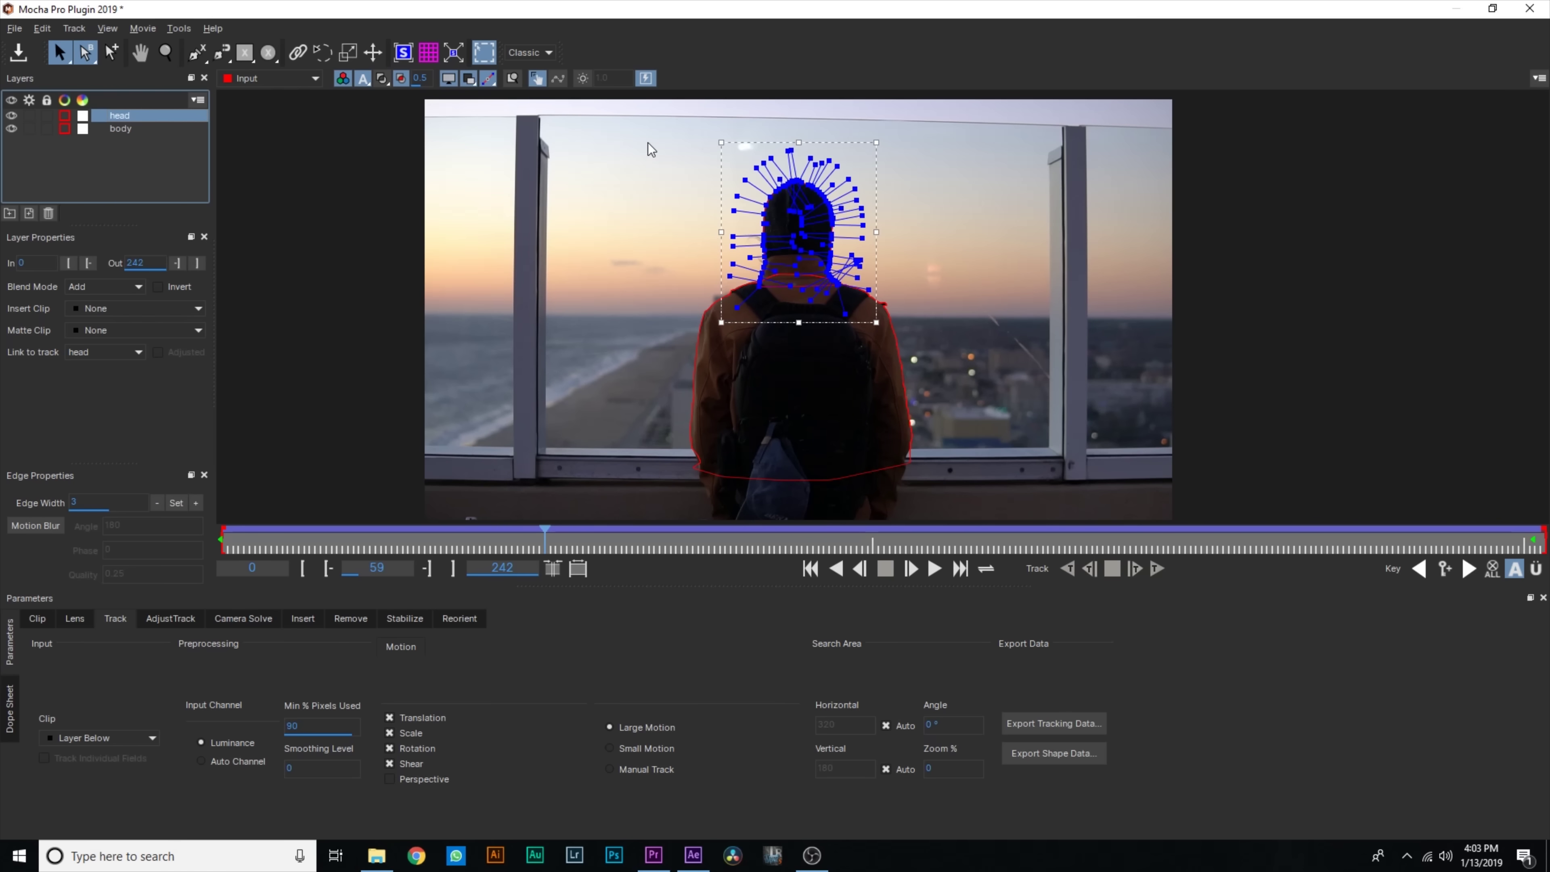
Mask and track the window ledge and both window posts on separate layers named "base", "left pole" and "right pole"
left_click(657, 196)
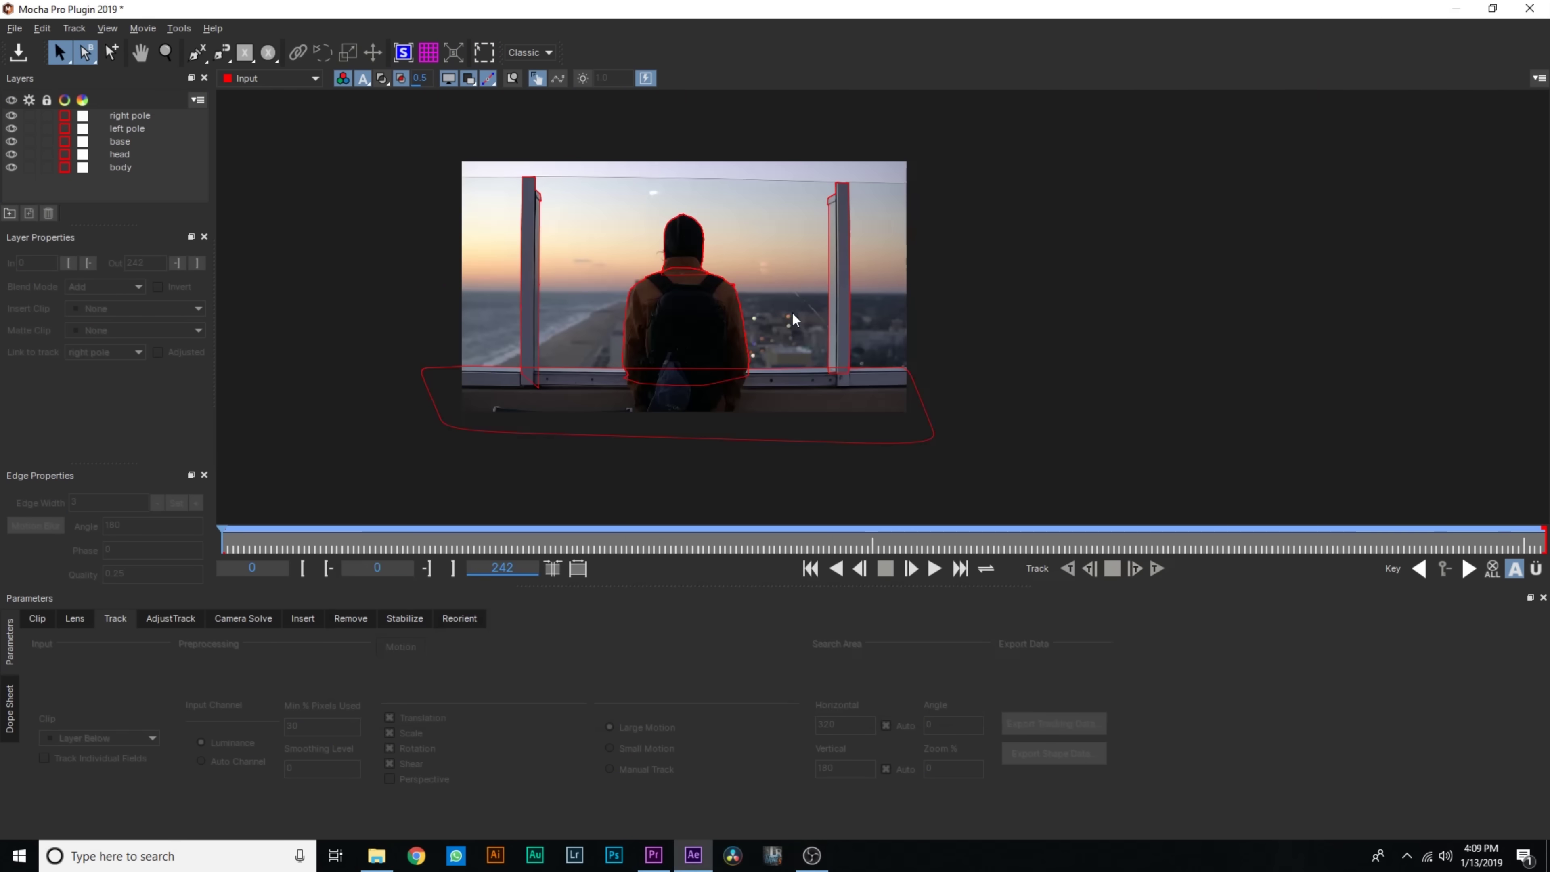
key("z")
left_click_drag(659, 351, 633, 262)
key("x")
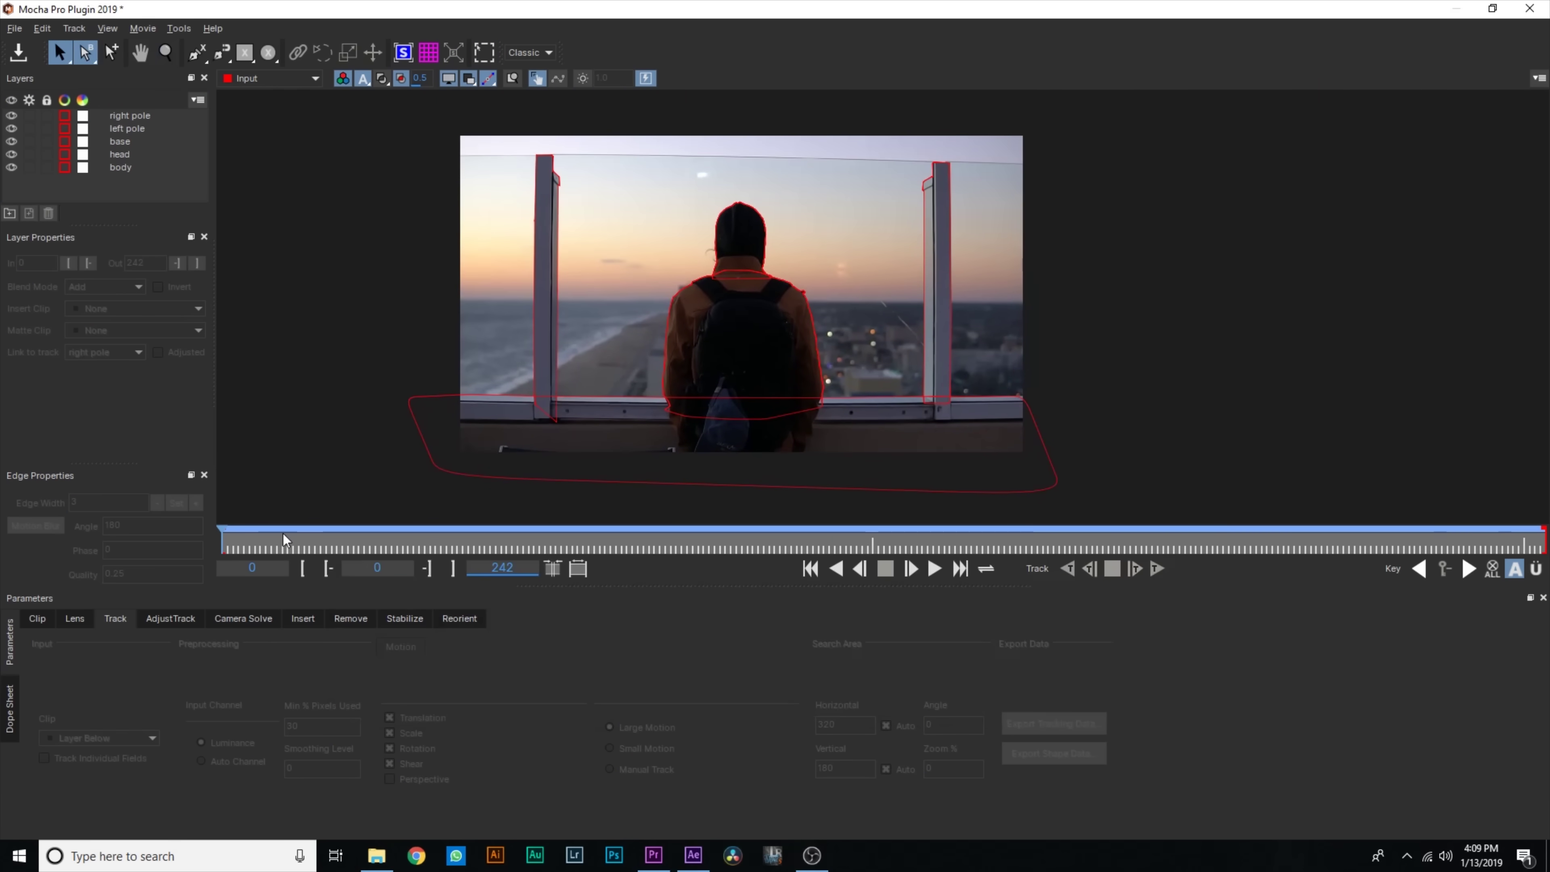
Return to the first frame and check all five mask outlines over the full picture
mouse_move(223, 540)
left_mouse_down()
mouse_move(1496, 540)
mouse_move(222, 531)
left_mouse_up()
key("z")
left_click_drag(500, 346, 570, 156)
scroll(571, 156, "down", 2)
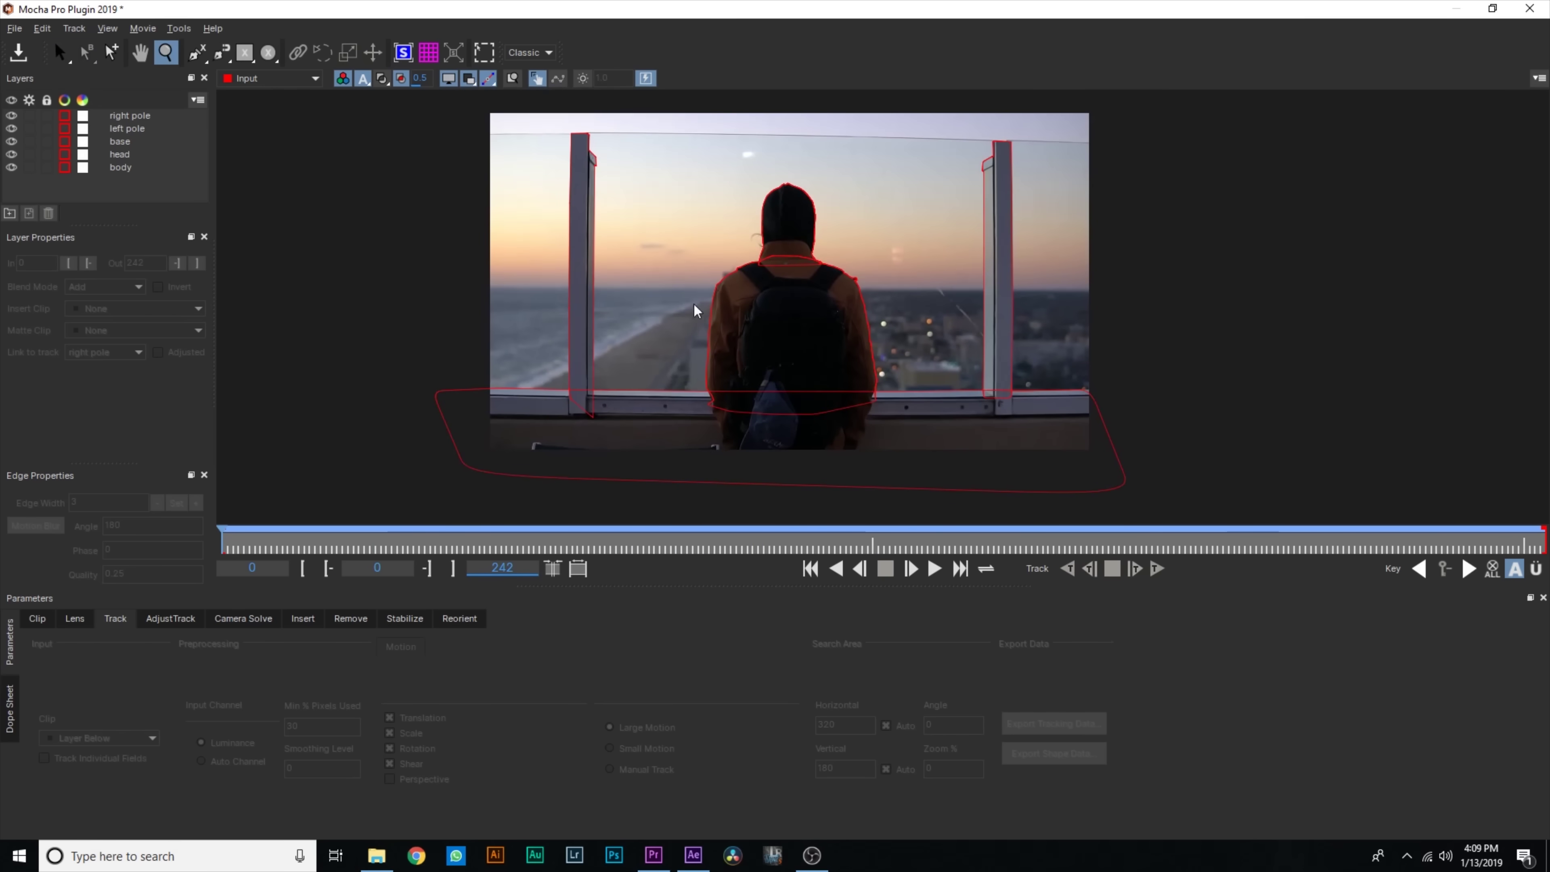
Copy the shape data of all visible layers as Mocha shape data for AE, then save and close the Mocha project
key("s")
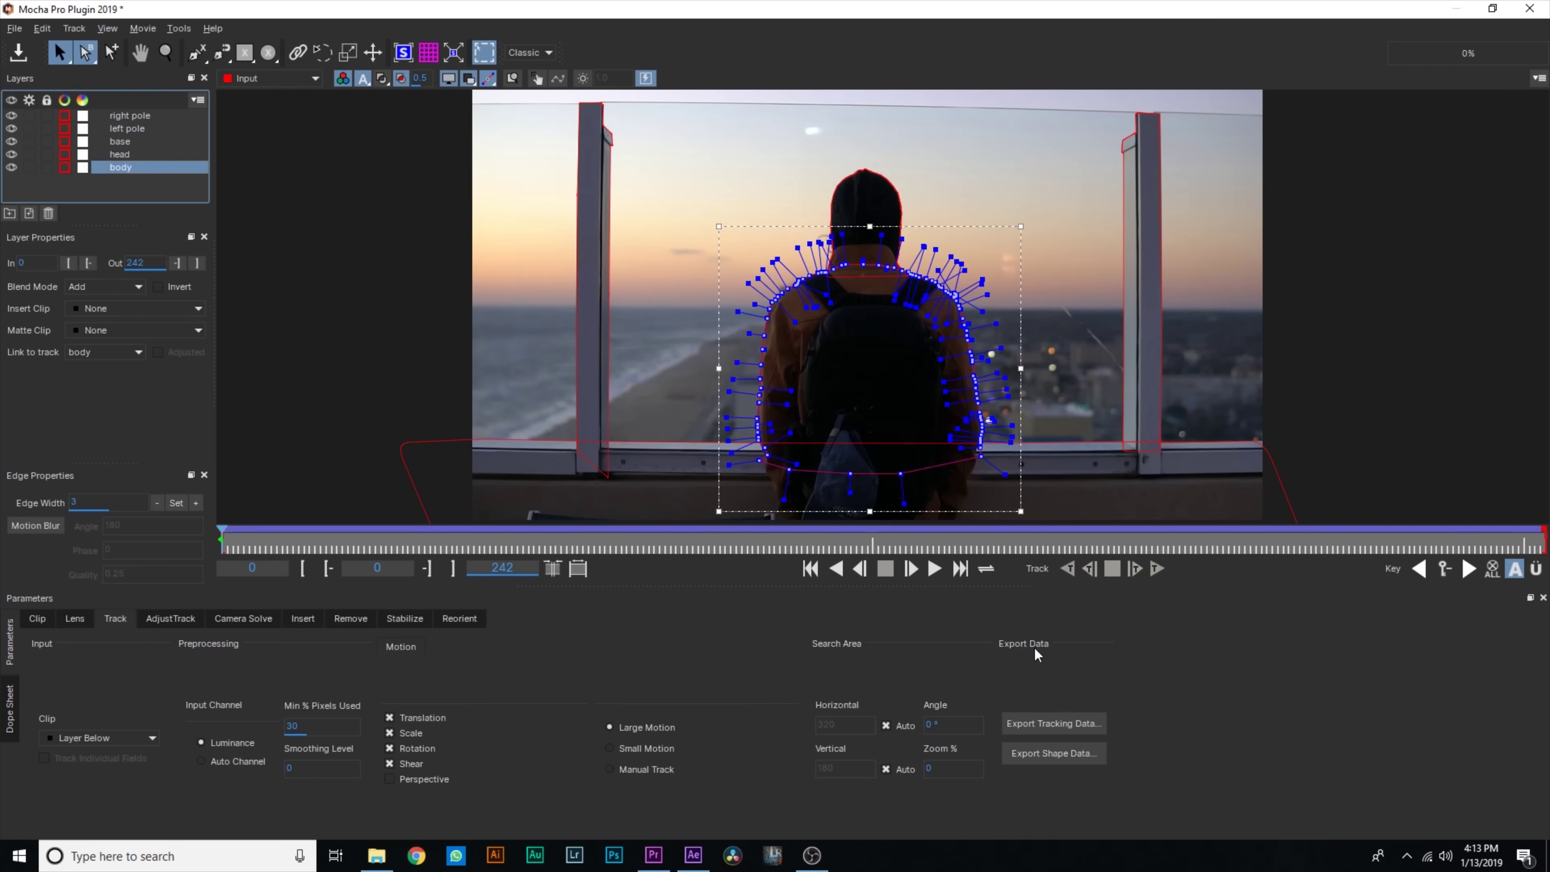
left_click(1042, 753)
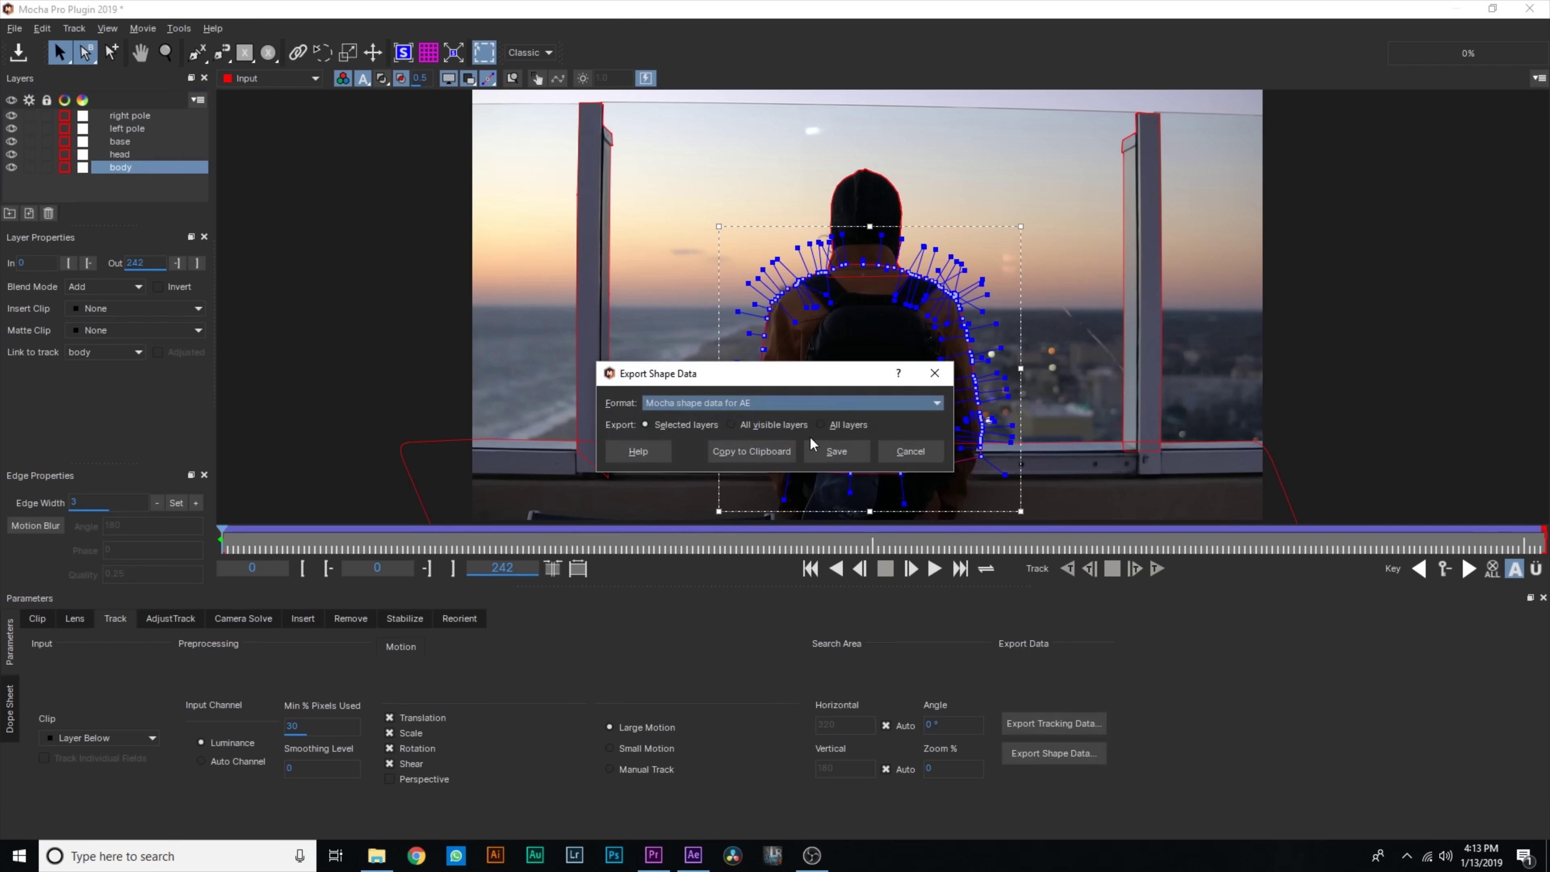
left_click(709, 404)
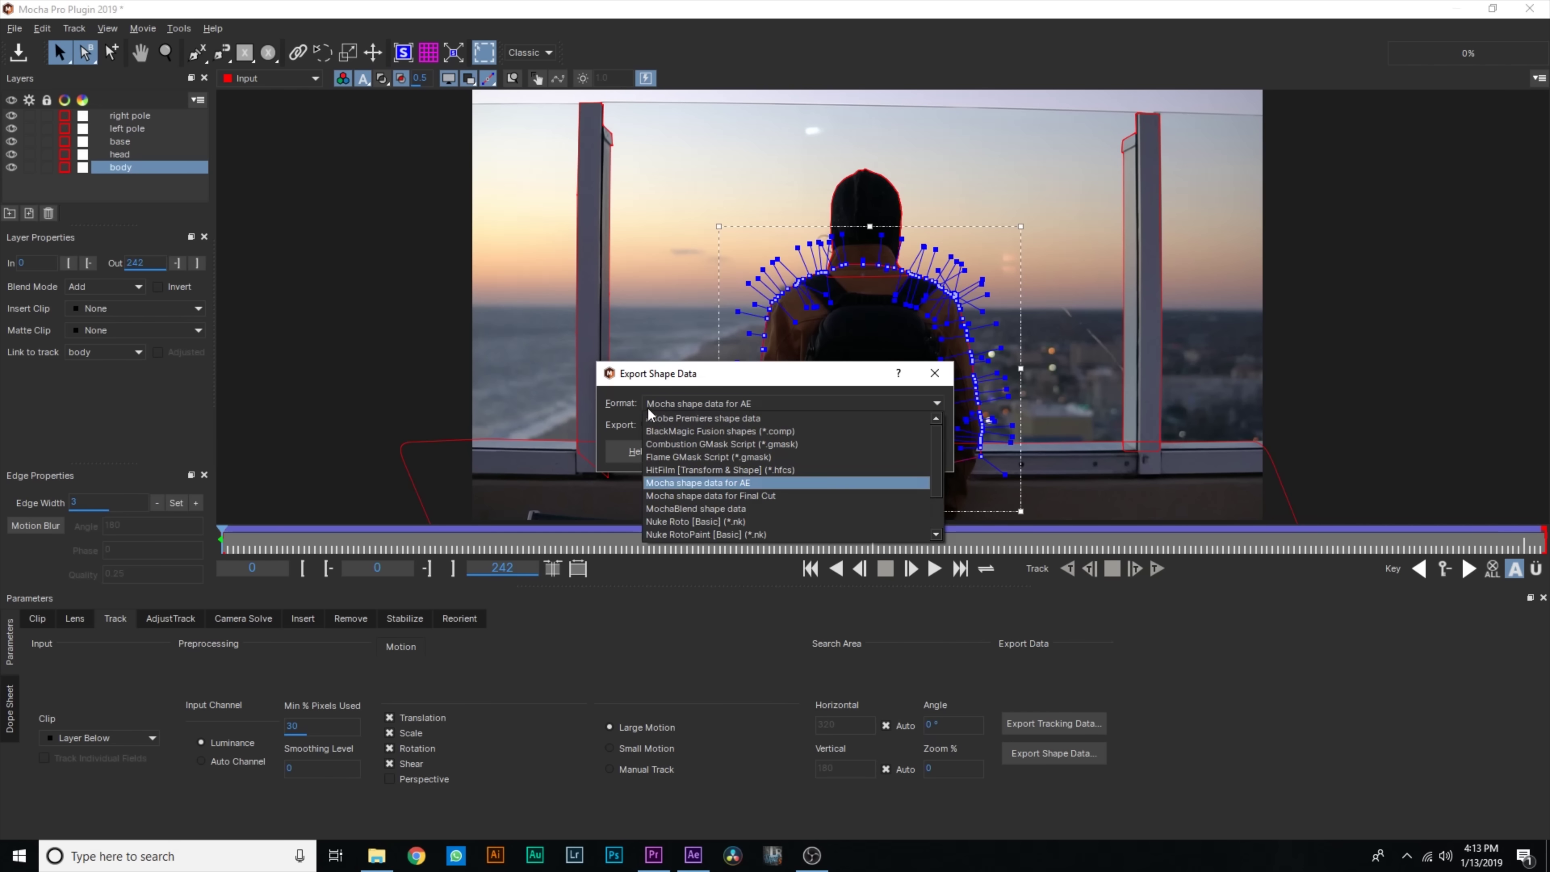
left_click(692, 483)
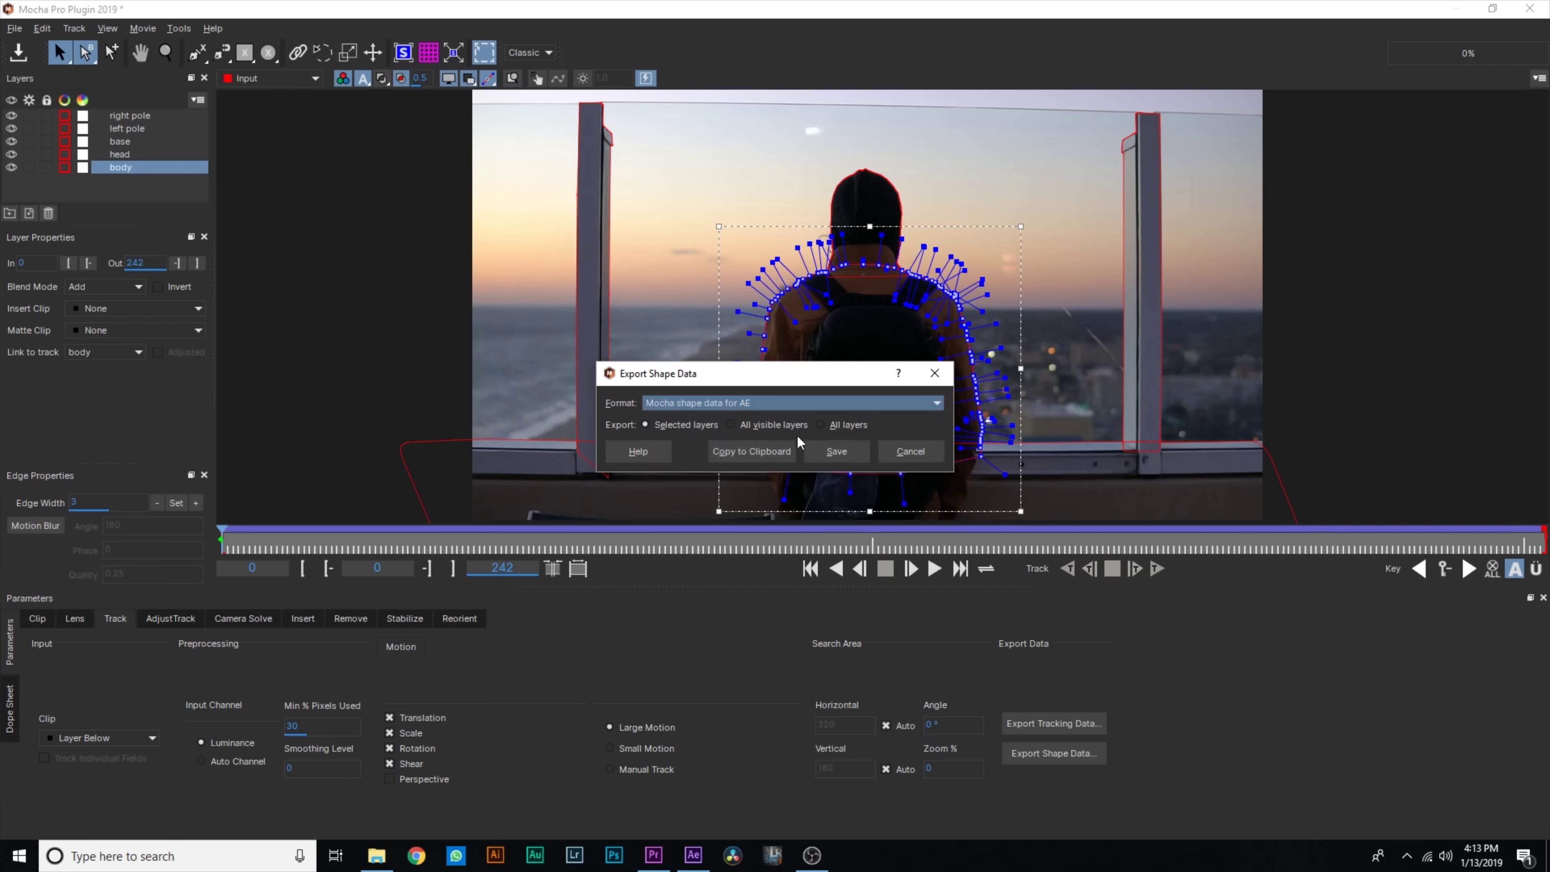
left_click(731, 424)
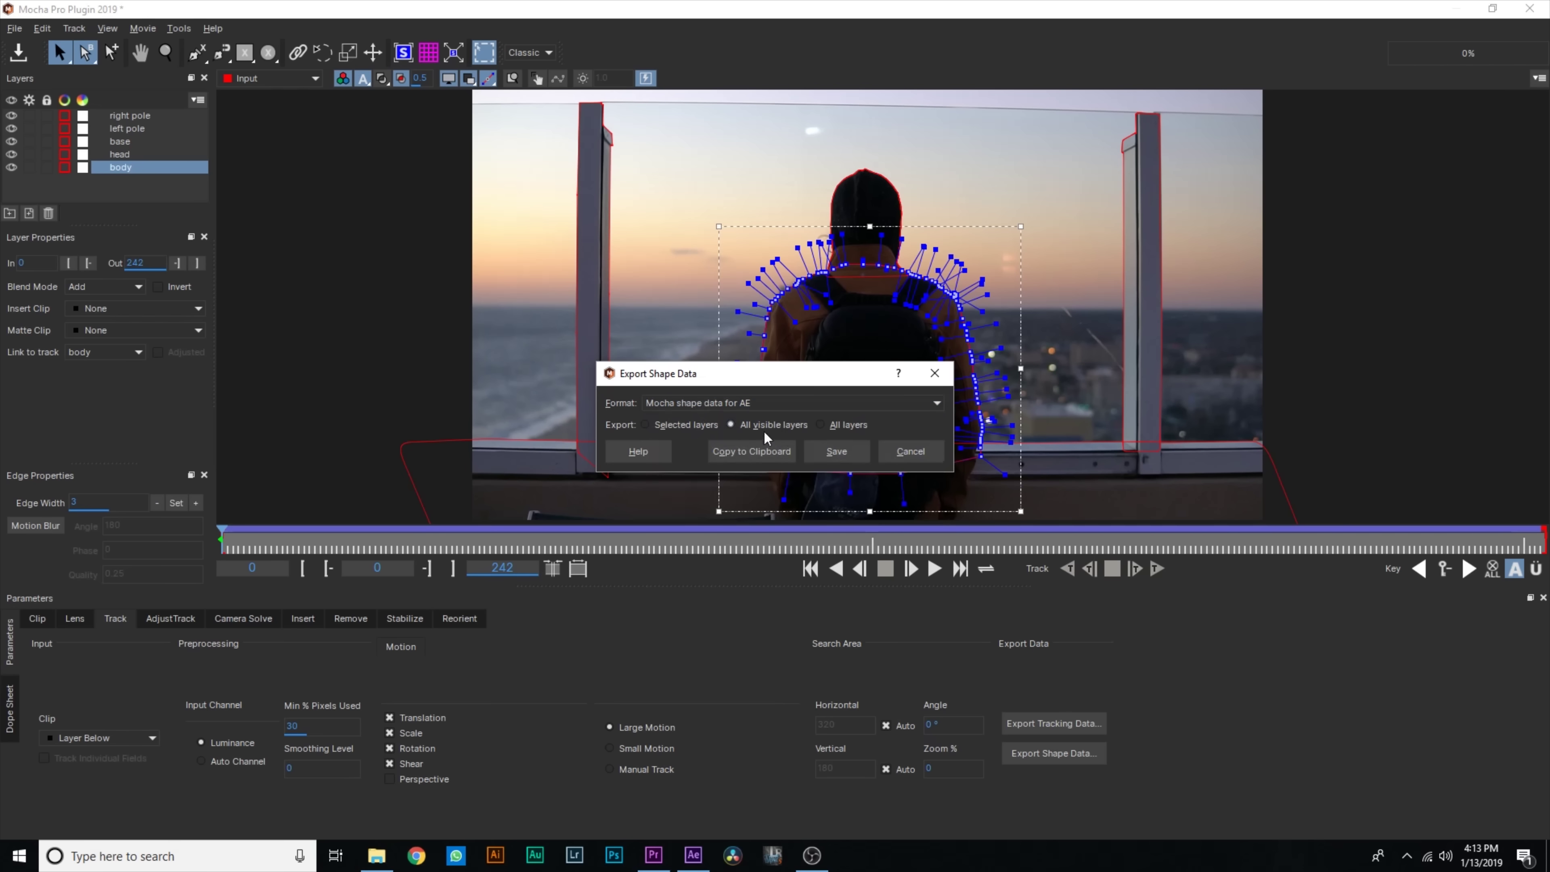
left_click(759, 454)
left_click(1529, 9)
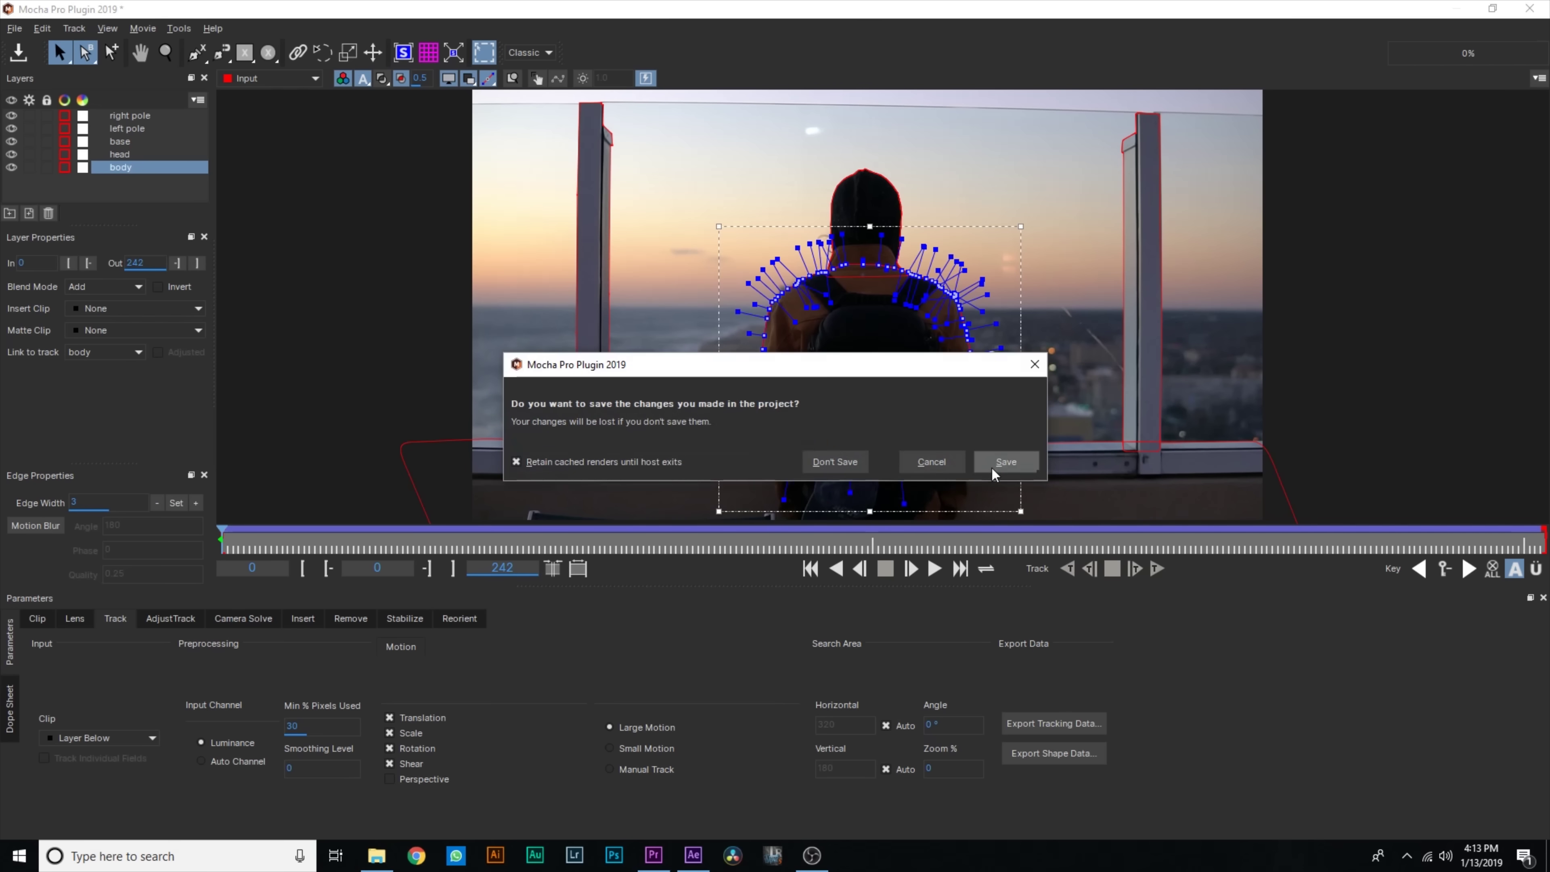
left_click(1005, 461)
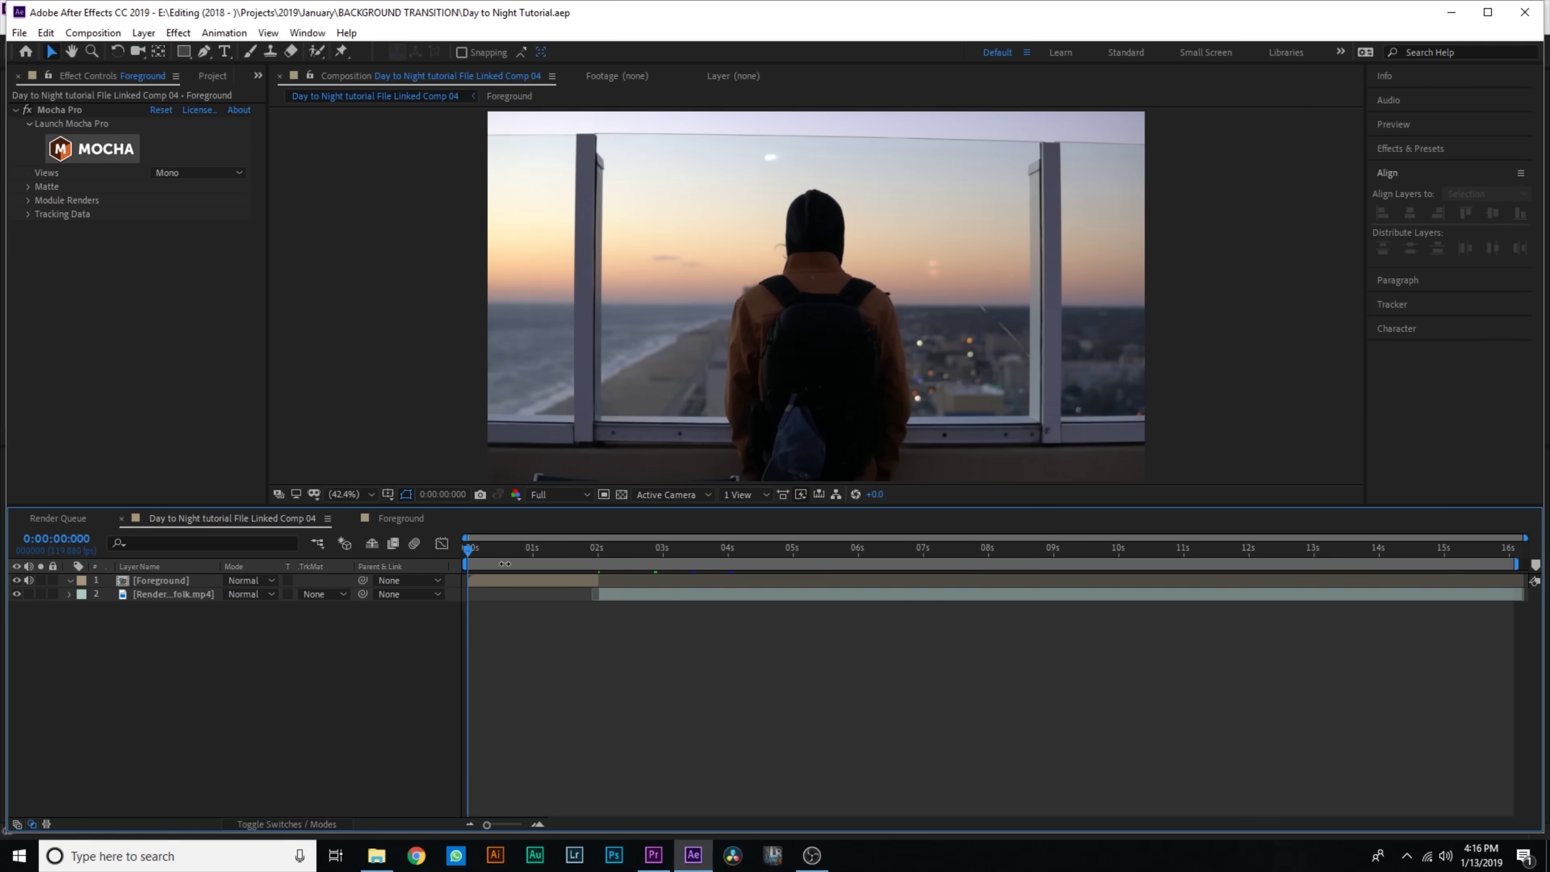
Create a green 1920 x 1080 px solid layer named "matte"
left_click(178, 33)
mouse_move(144, 32)
left_click(427, 68)
type("matte")
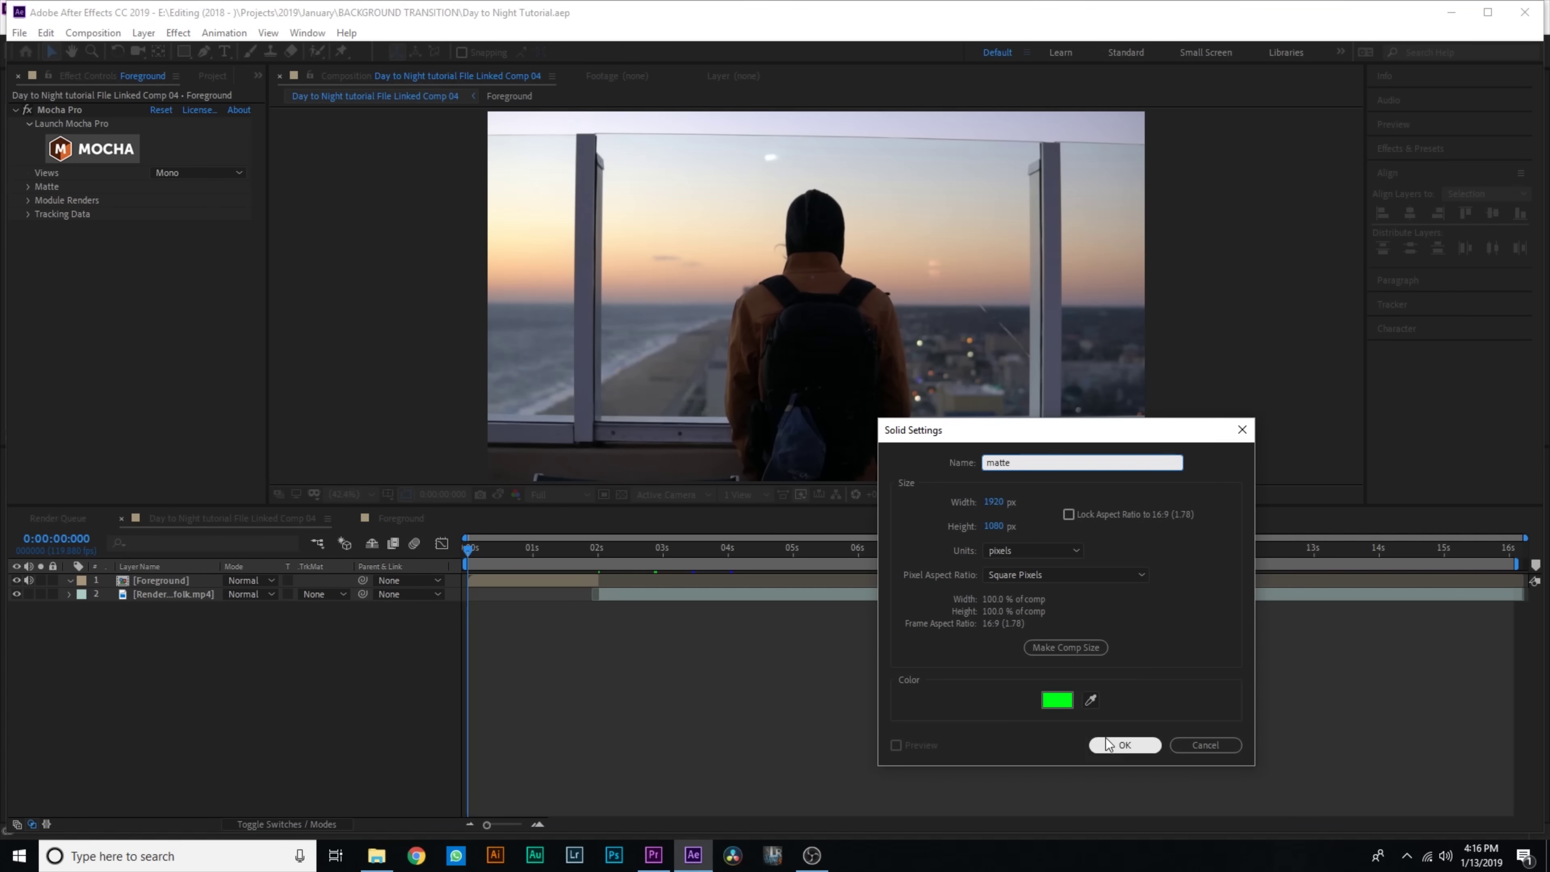
left_click(1107, 743)
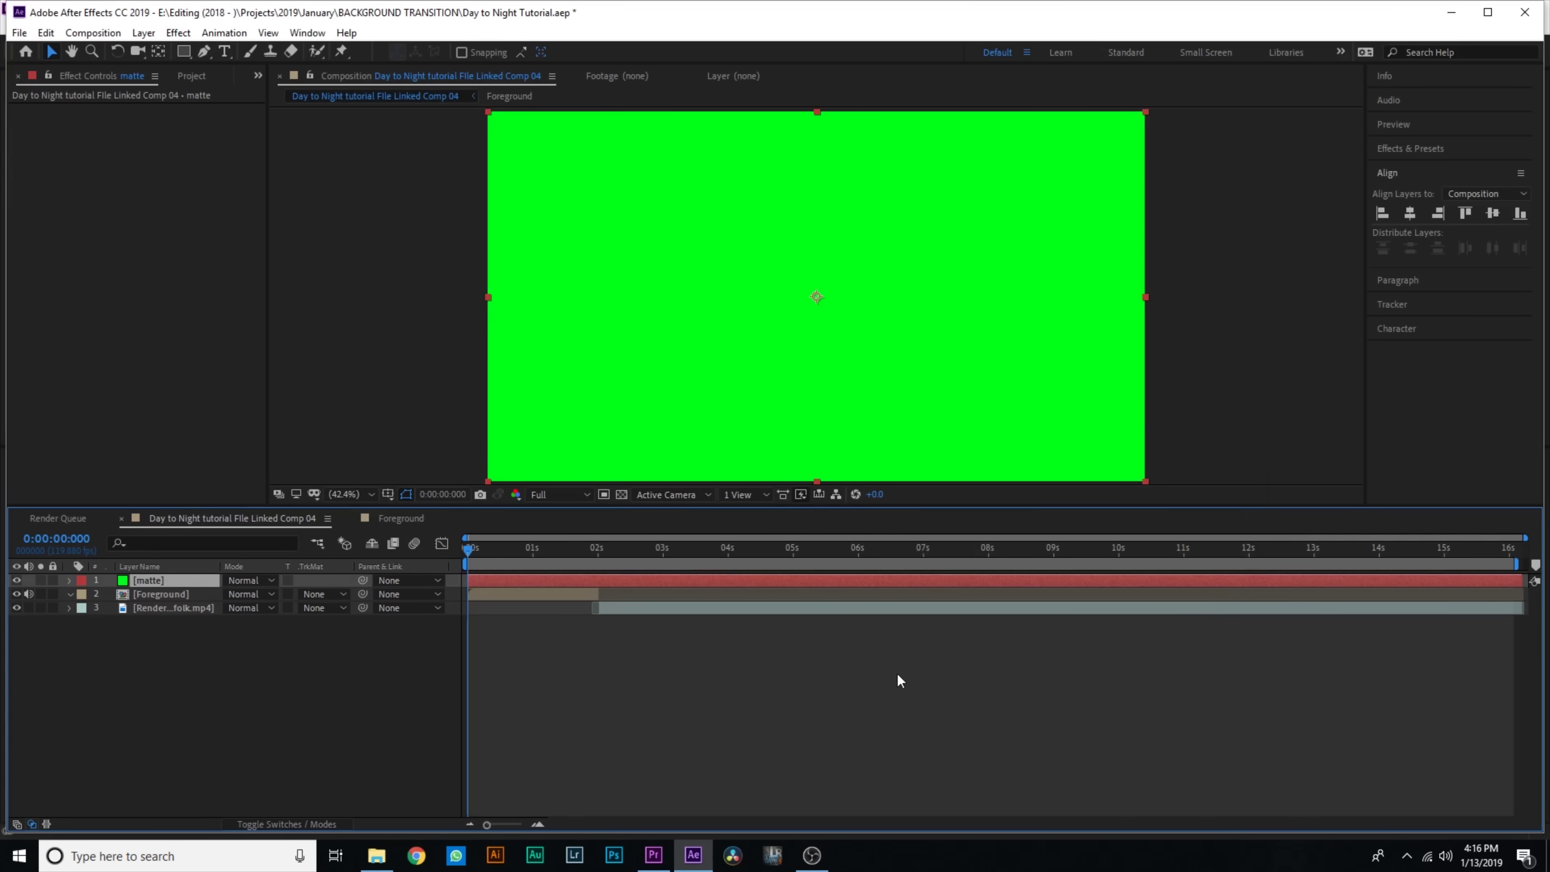
Paste the Mocha masks onto the matte solid and trim the layer to end with the Foreground clip
left_click(45, 32)
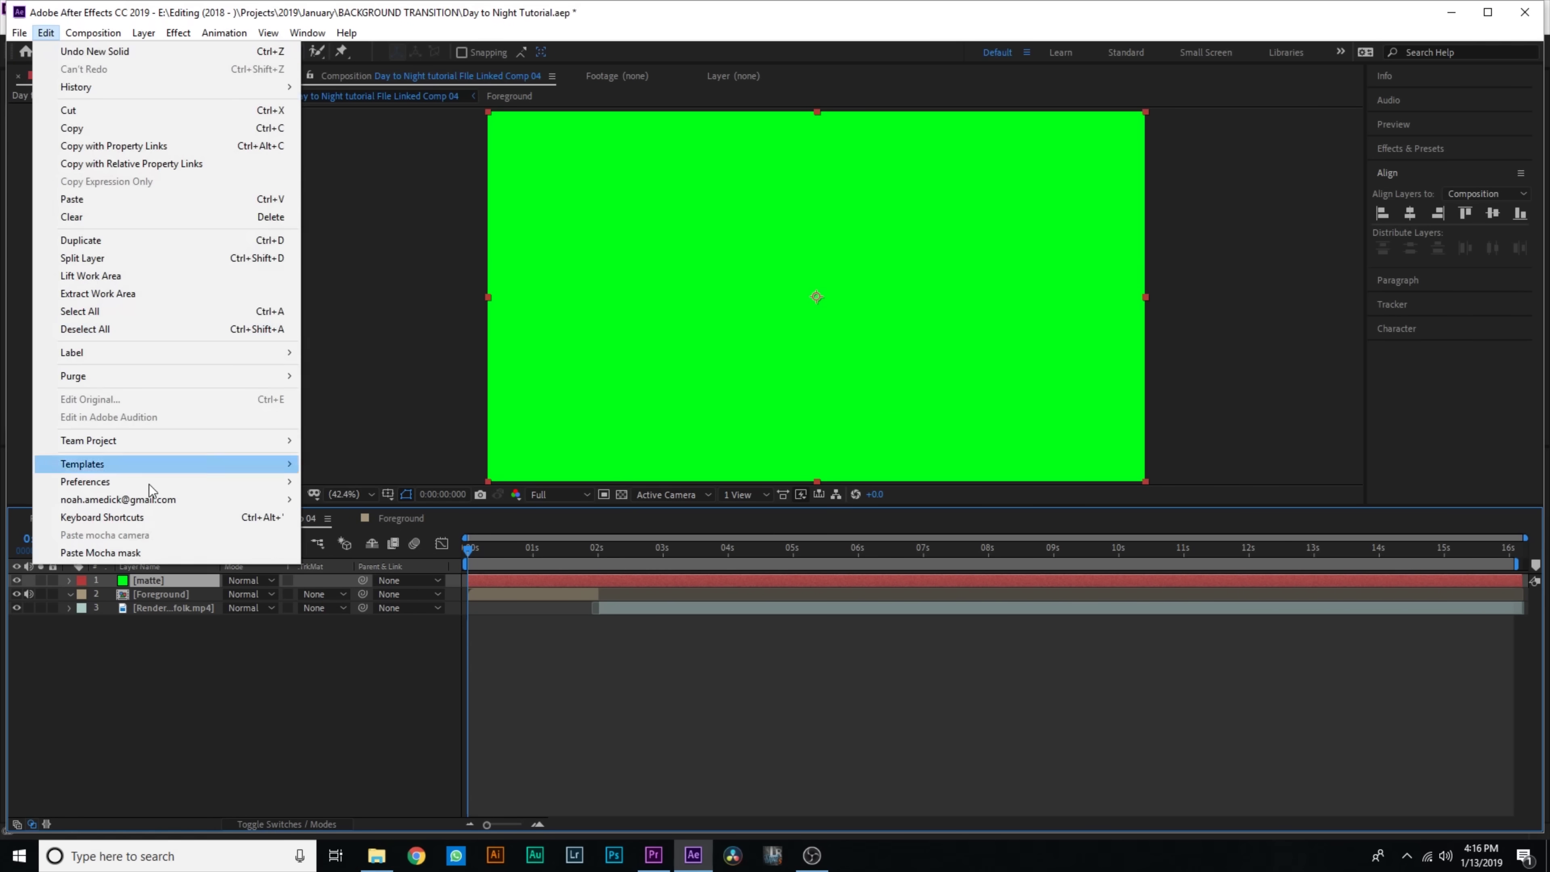
left_click(144, 548)
left_click_drag(481, 566, 597, 572)
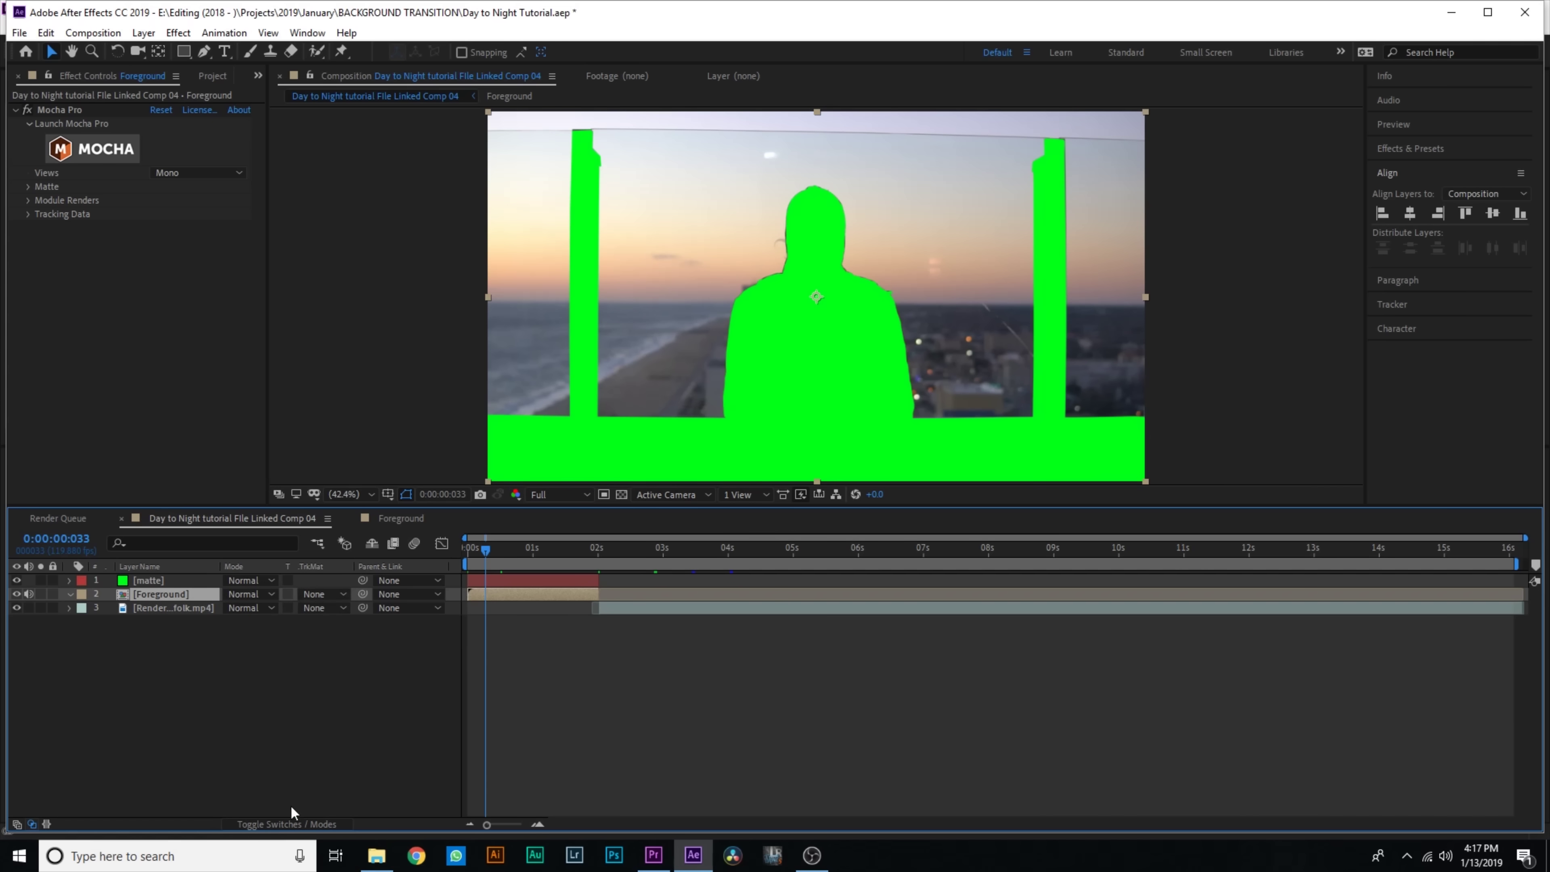
Set the Foreground layer's track matte to Alpha Matte "[matte]"
left_click(297, 819)
left_click(299, 823)
left_click(326, 591)
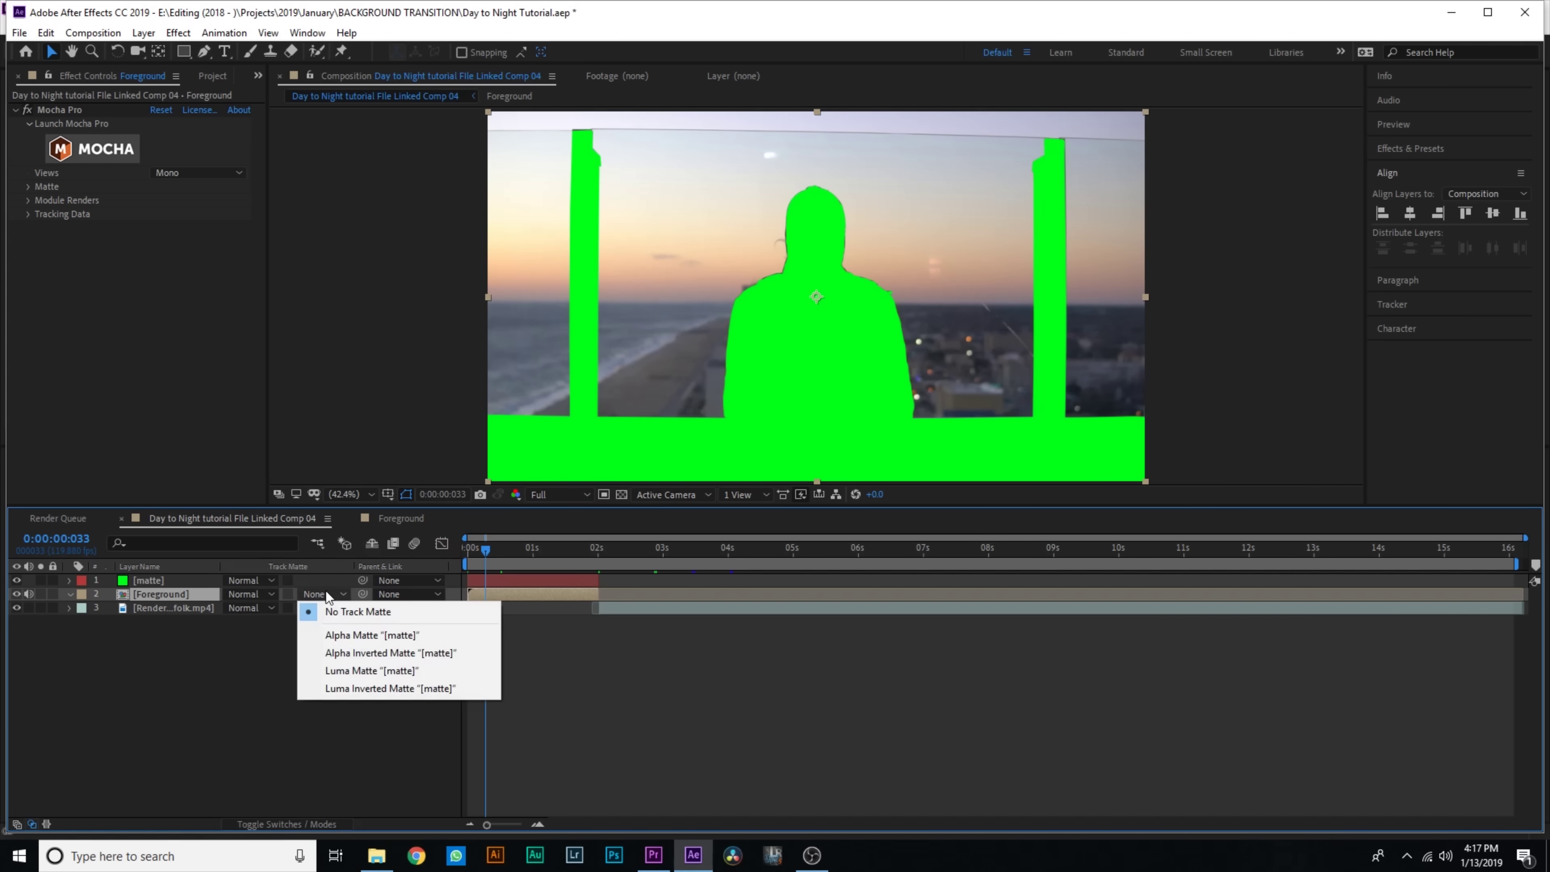
left_click(351, 638)
left_click(567, 701)
Save the project and preview the cut-out foreground from the start of the composition
key("ctrl+s")
key("Home")
key("space")
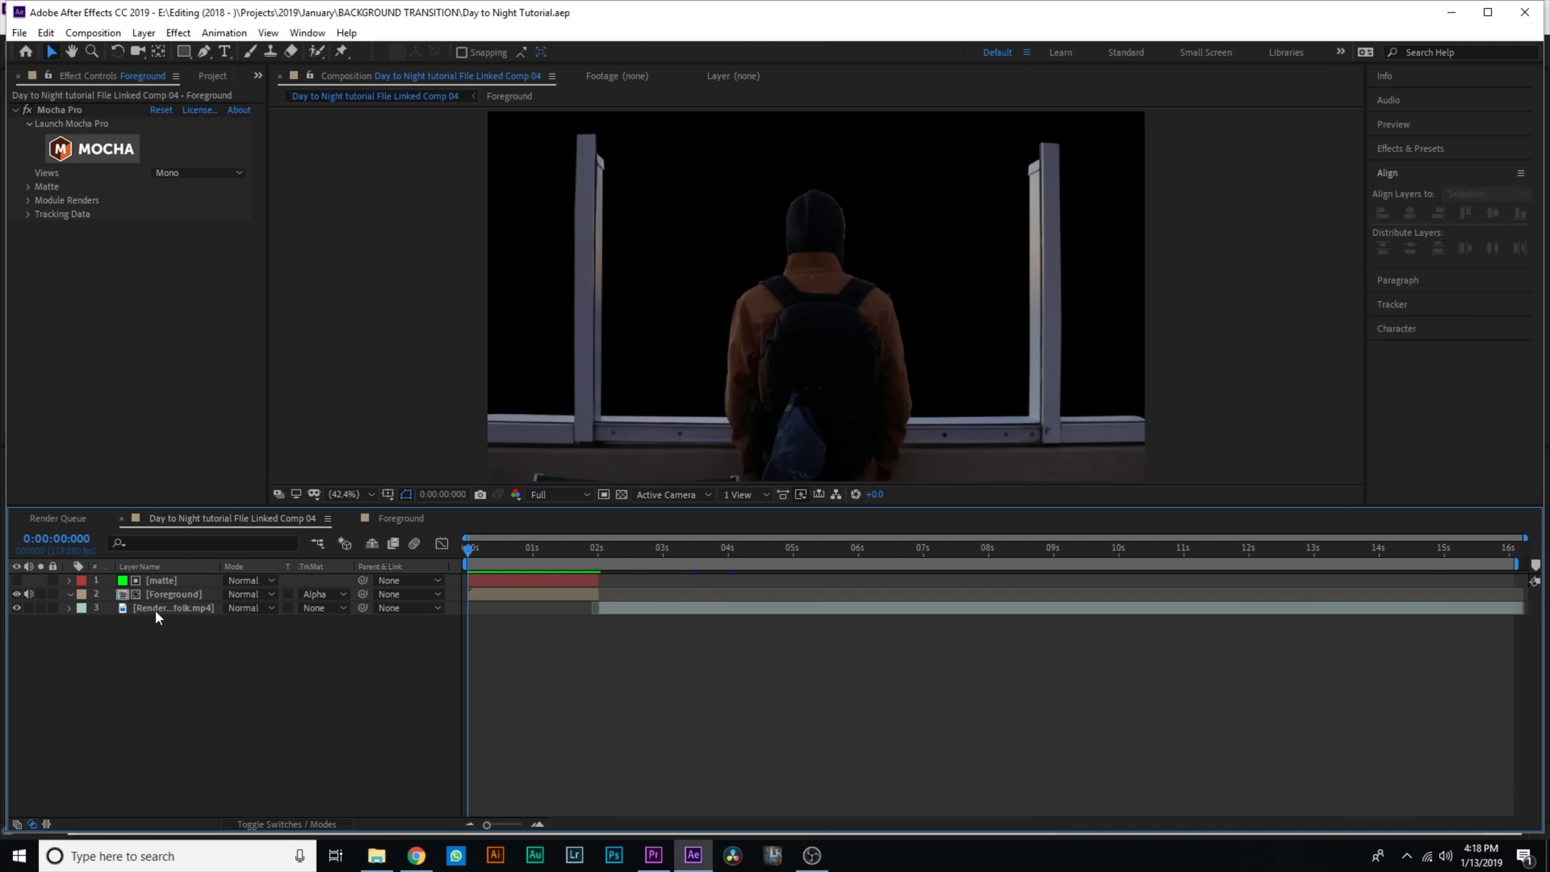
Rename the city footage layer below Foreground as "timelapse"
left_click(156, 611)
key("Return")
type("timelapse")
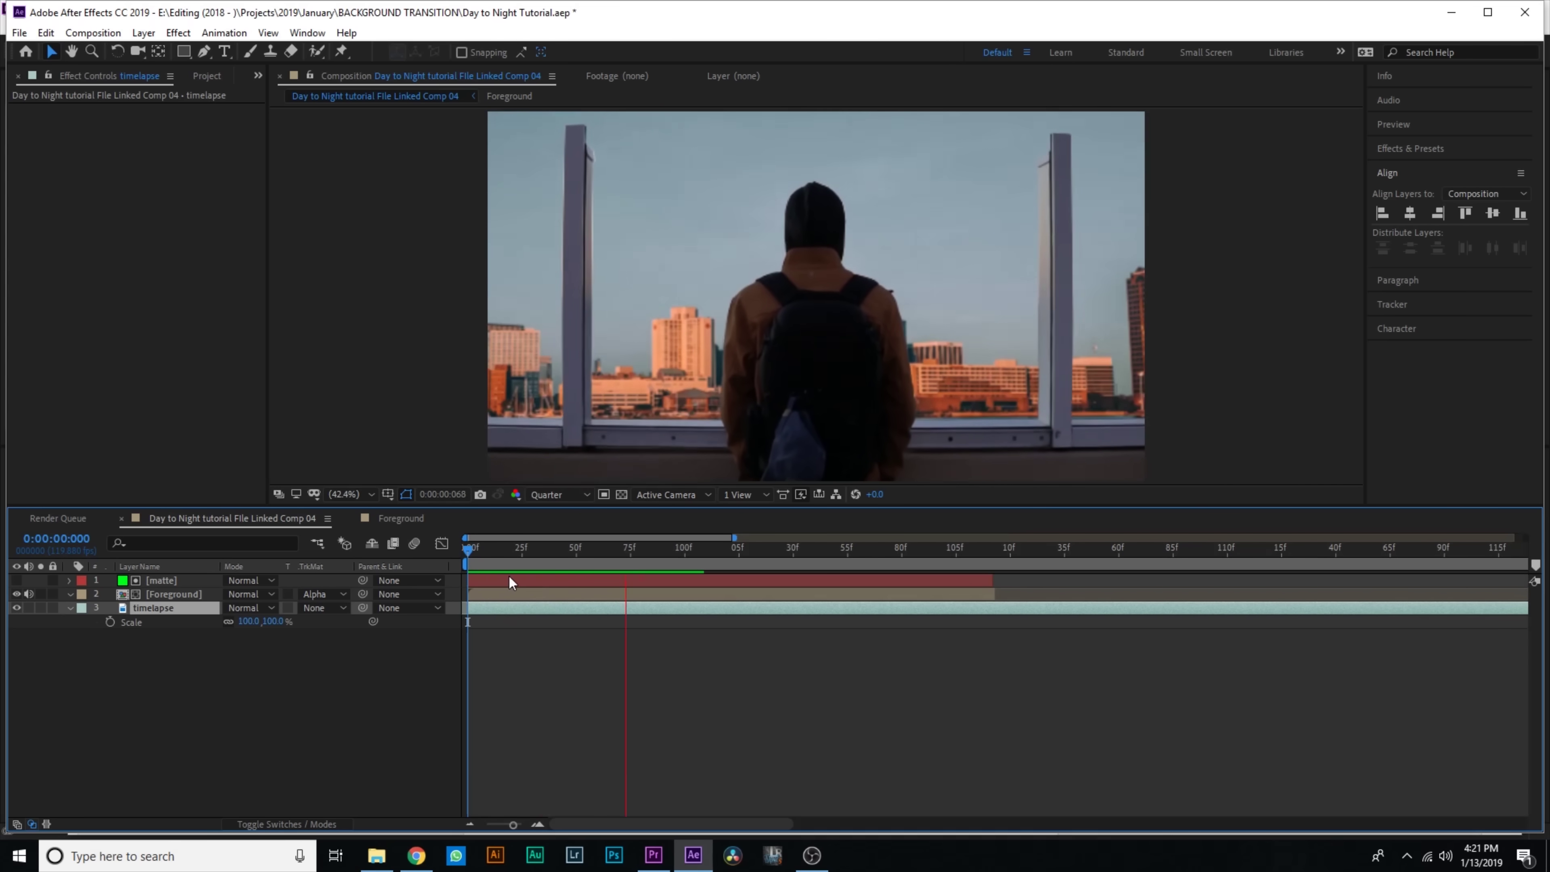
Split the timelapse layer at 0:00:01:000 and shift the second part's footage so it shows the city at night
left_click(699, 548)
left_click_drag(719, 563, 730, 602)
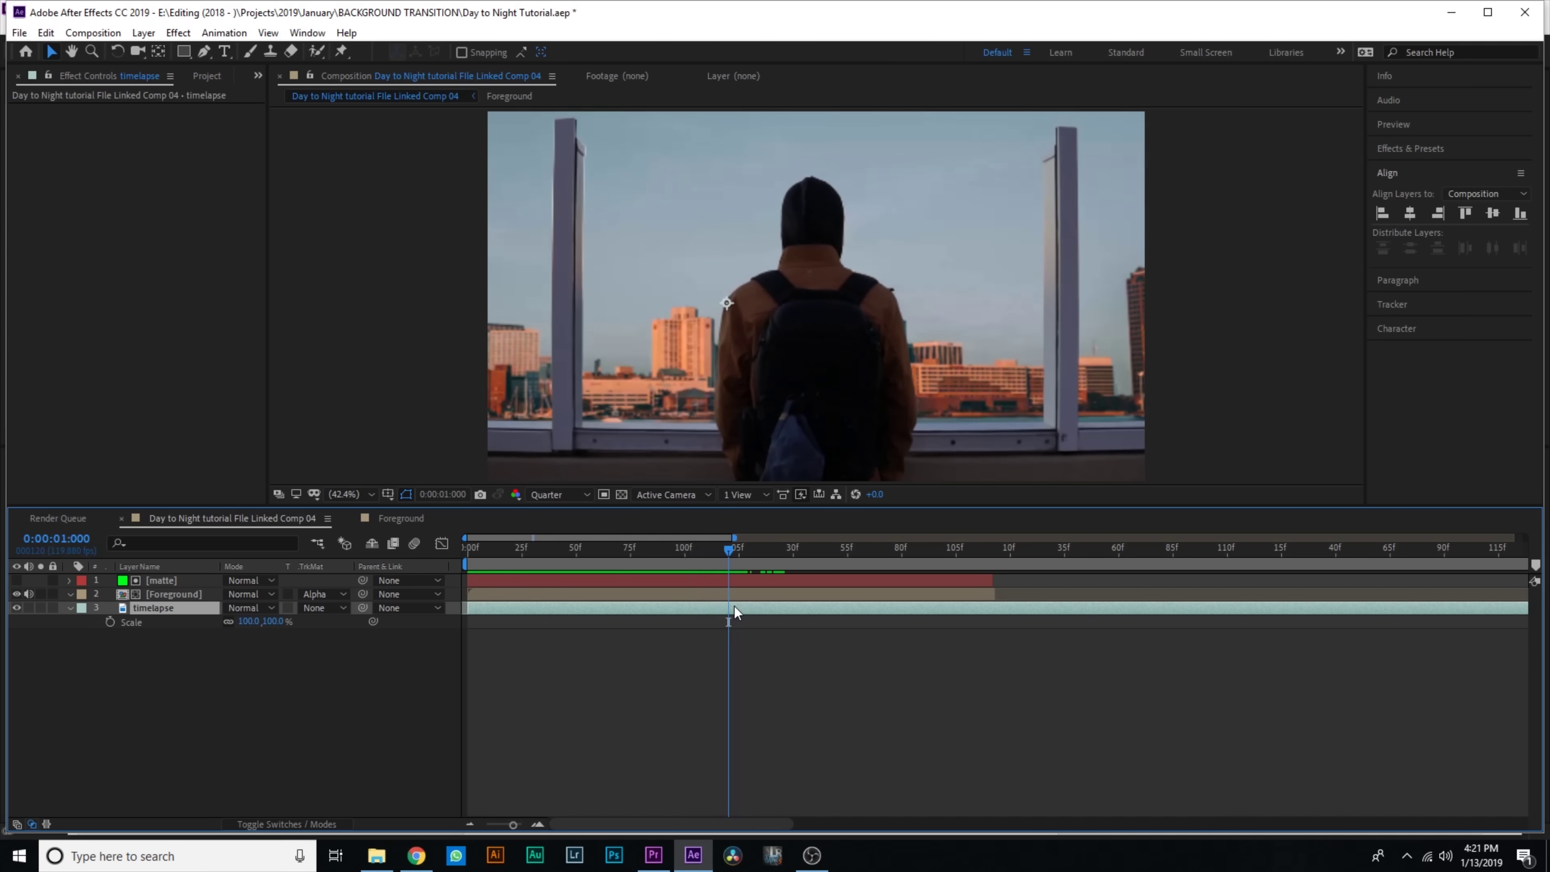
key("ctrl+shift+d")
key("semicolon")
mouse_move(560, 608)
left_mouse_down()
mouse_move(1321, 613)
mouse_move(567, 616)
left_mouse_up()
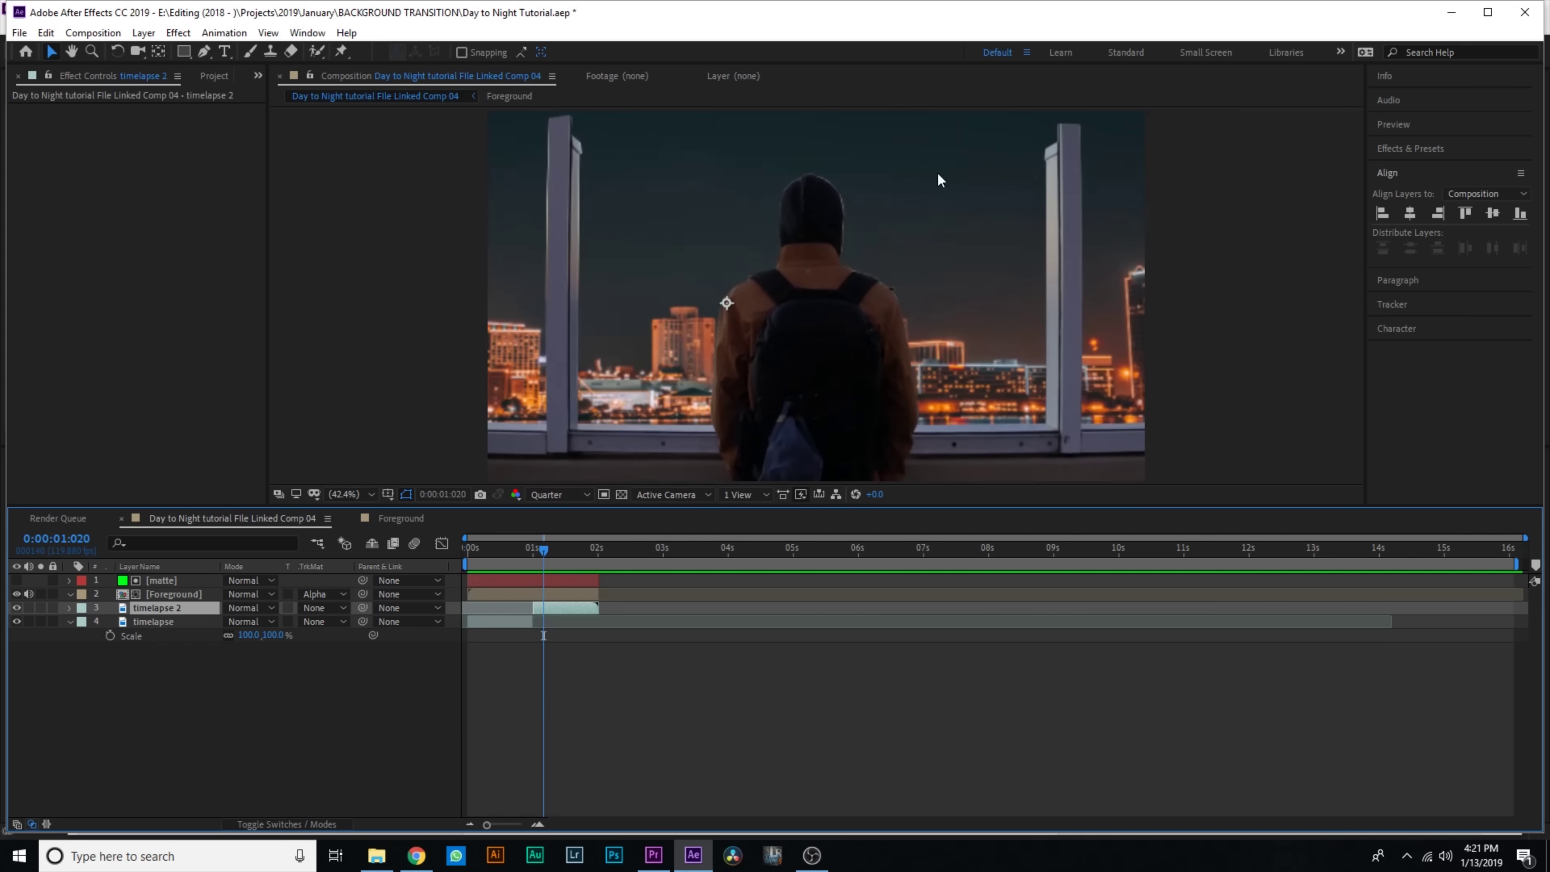
Extend the start of timelapse 2 back to frame 50 and apply the Luma Key effect to it
mouse_move(538, 549)
left_mouse_down()
mouse_move(471, 549)
mouse_move(536, 550)
left_mouse_up()
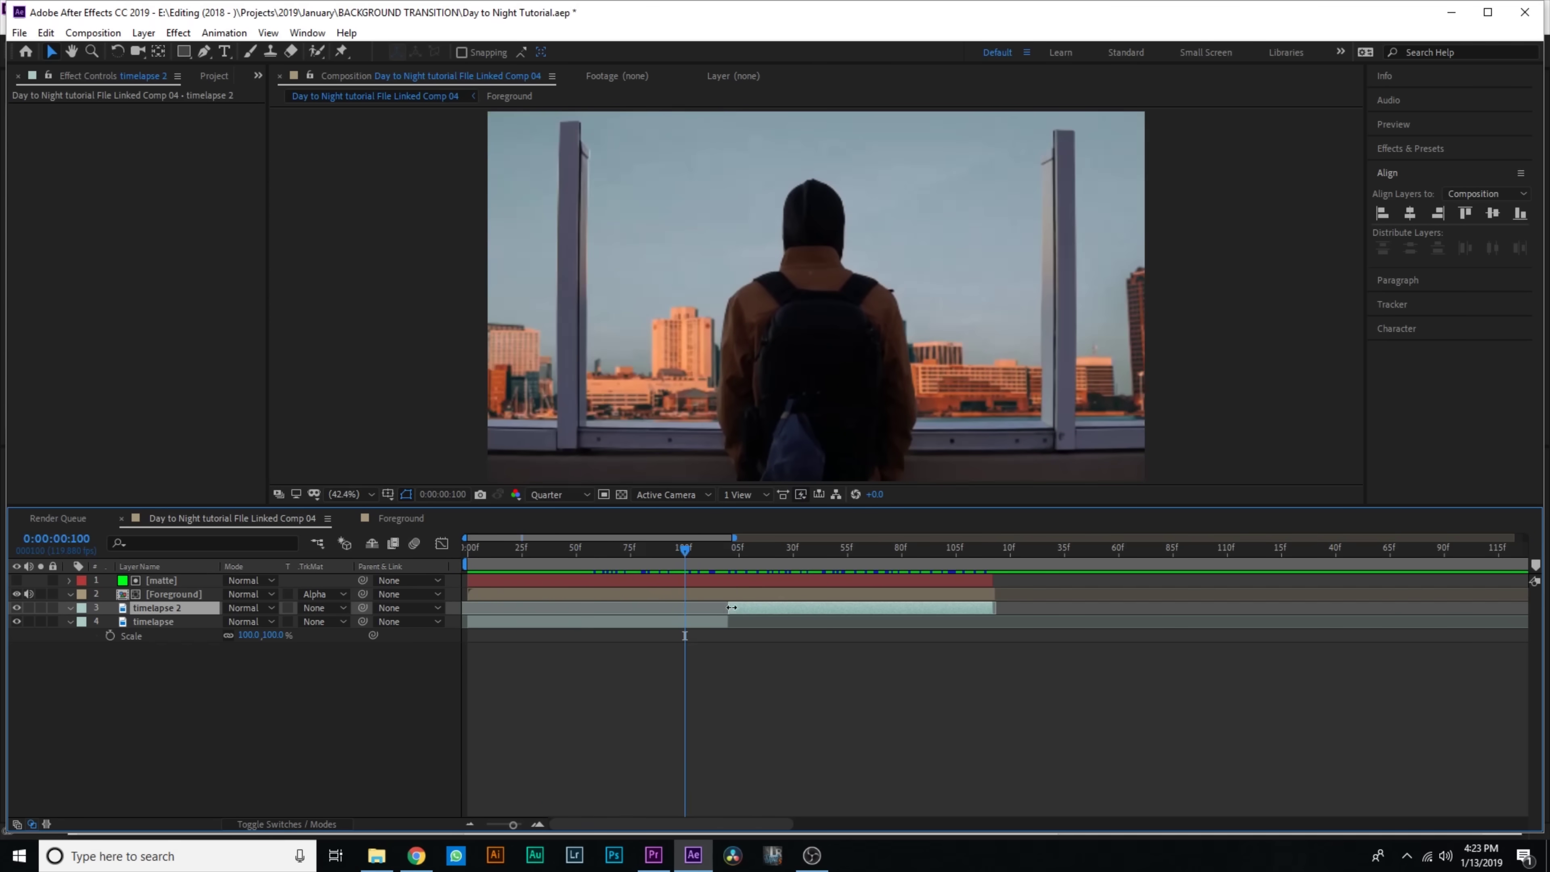
left_click_drag(730, 606, 578, 606)
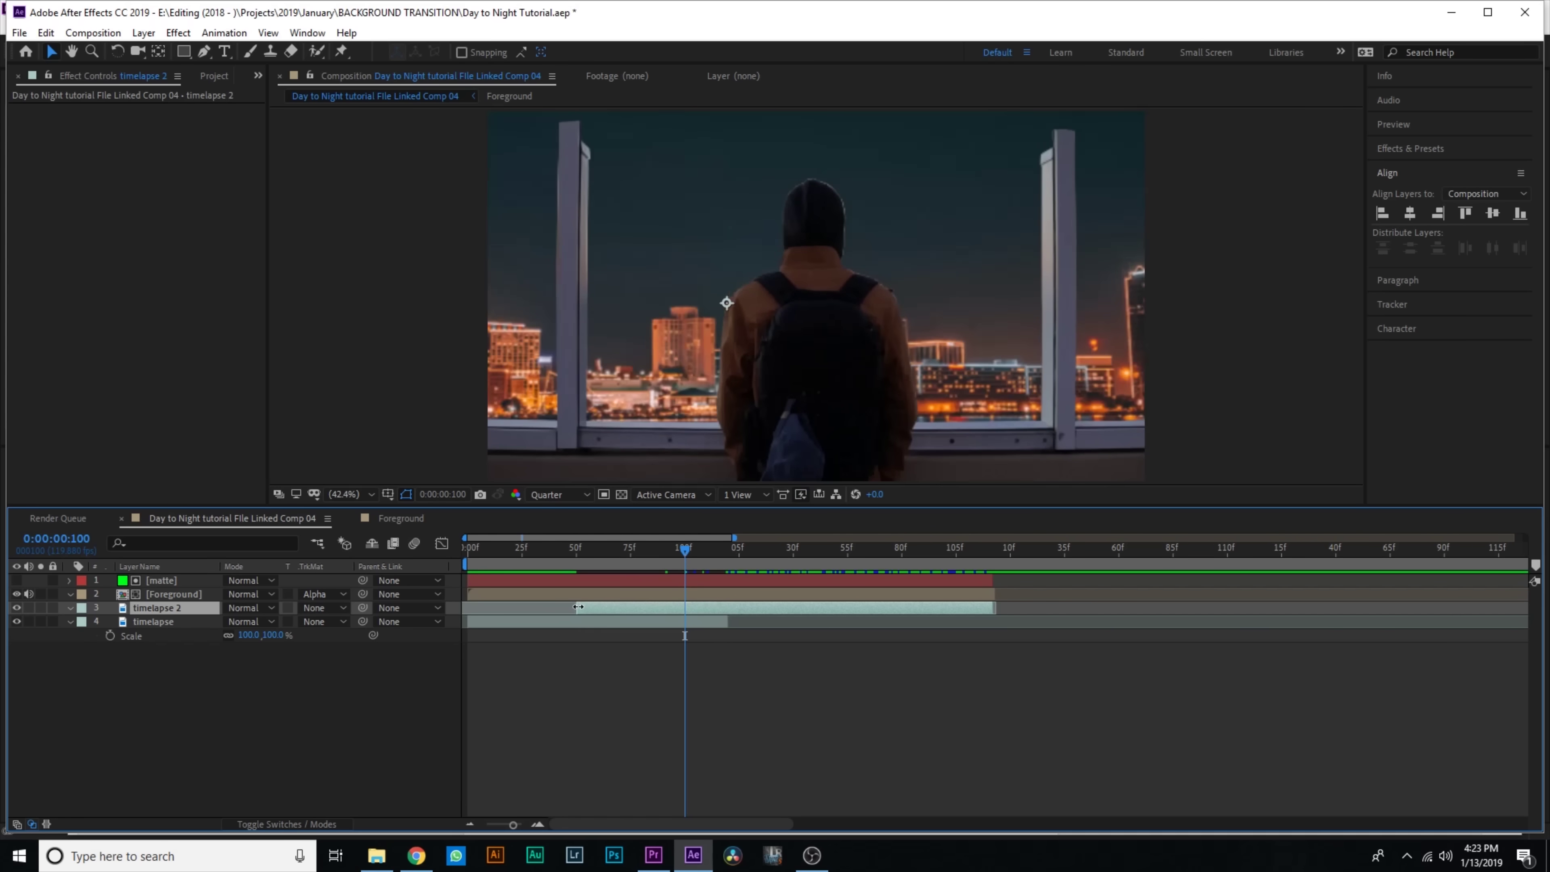
key("ctrl+space")
type("luma")
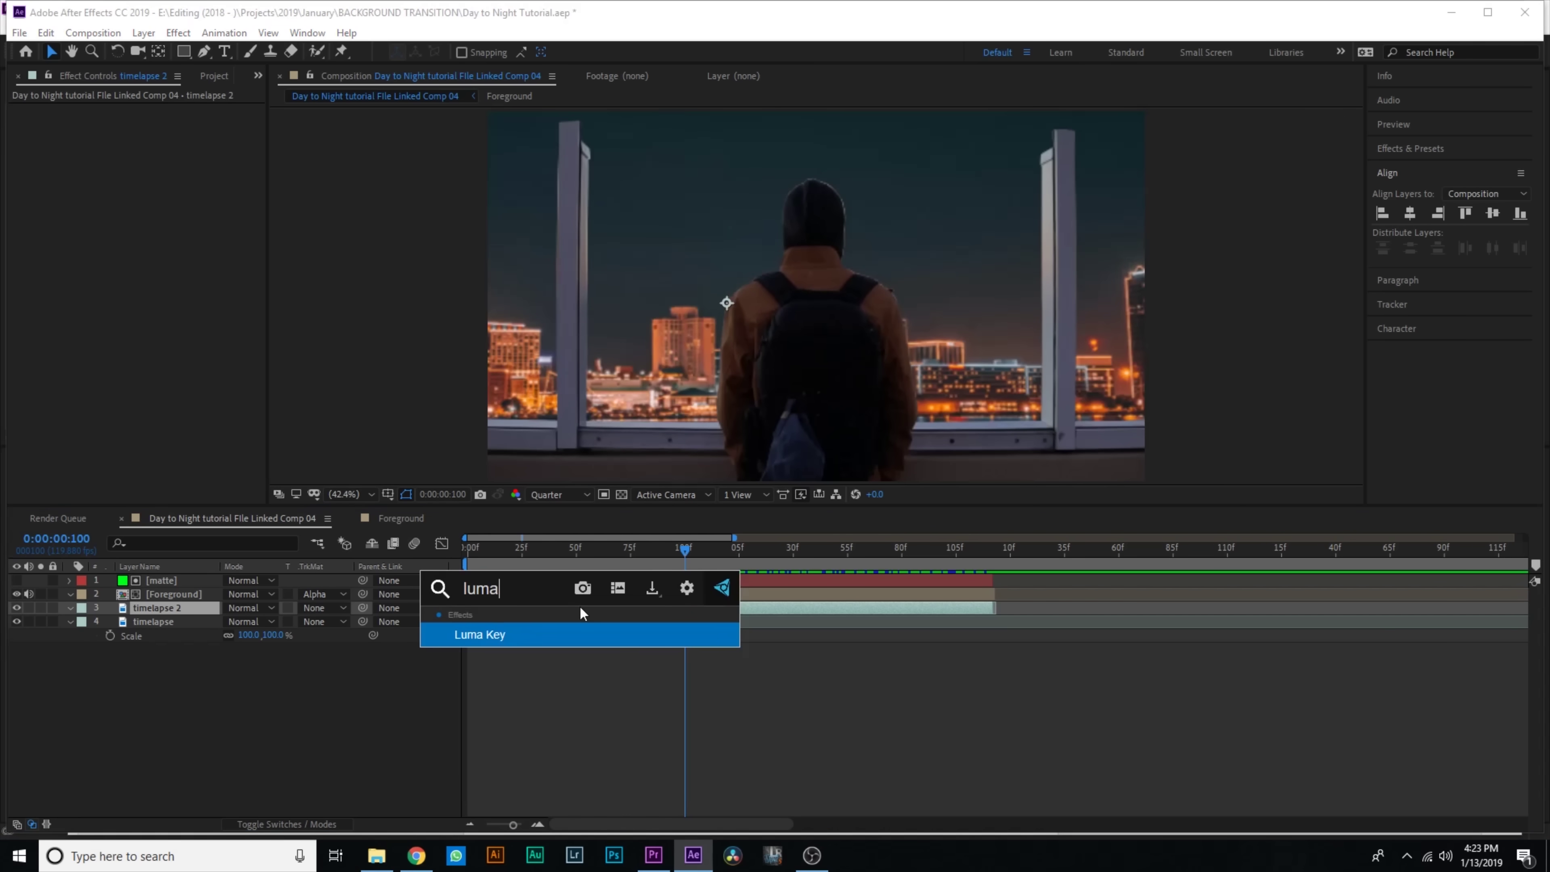
key("Return")
Animate timelapse 2's Luma Key Threshold from a high value at frame 50 down to 7 at 0:00:01:022
left_click_drag(682, 549, 576, 558)
left_click(40, 137)
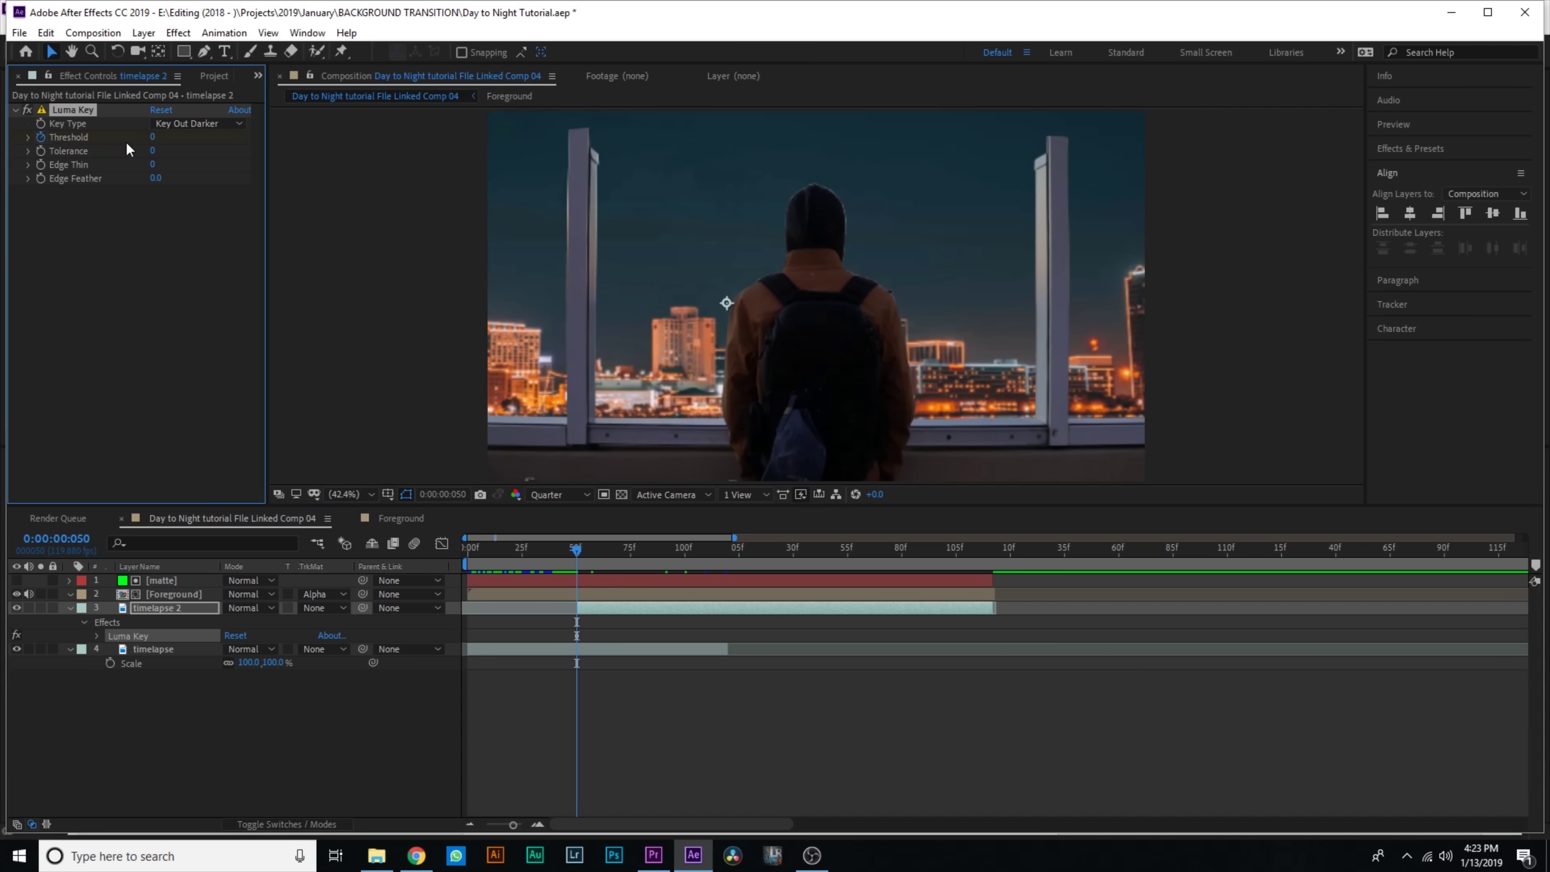
left_click_drag(151, 141, 885, 548)
left_click_drag(717, 553, 775, 578)
left_click_drag(156, 140, 3, 137)
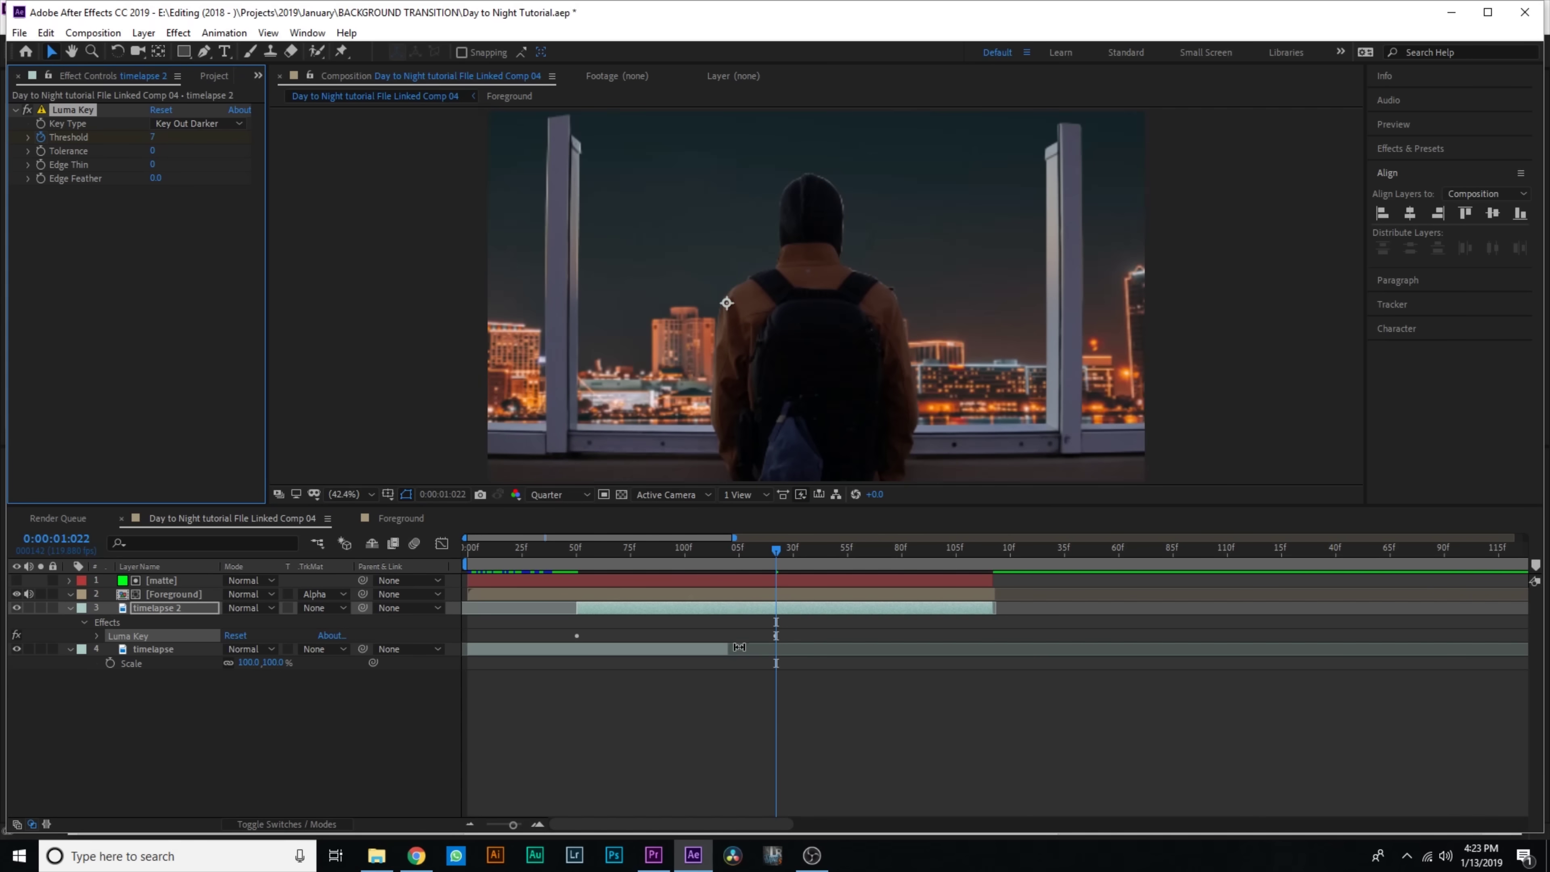
Extend the end of the timelapse layer to 0:00:01:022 and preview the transition from the start
left_click_drag(732, 649, 776, 649)
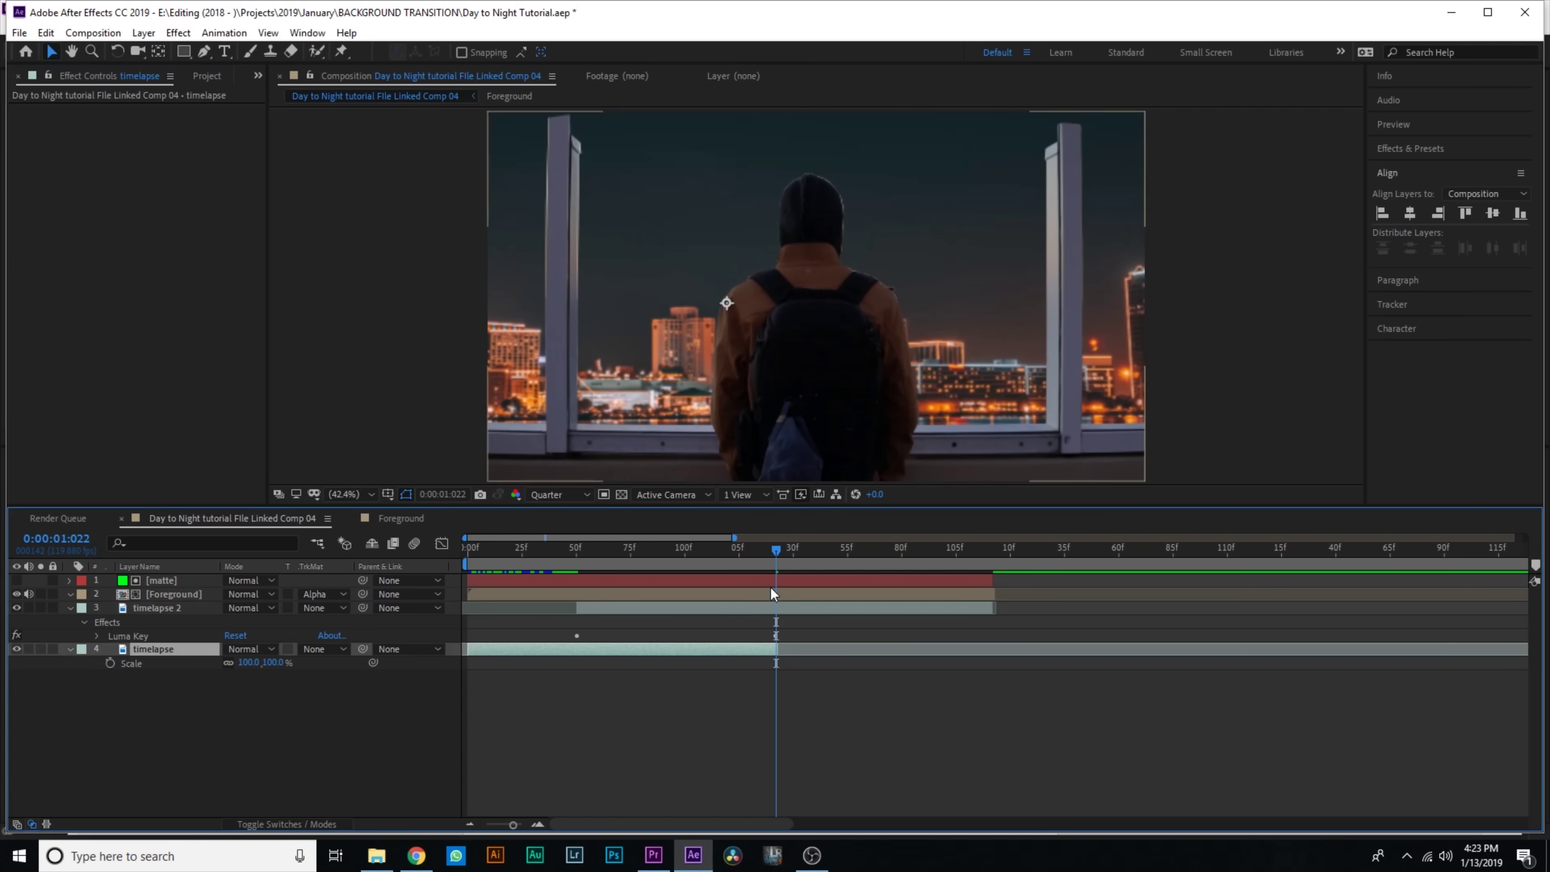
key("Home")
key("space")
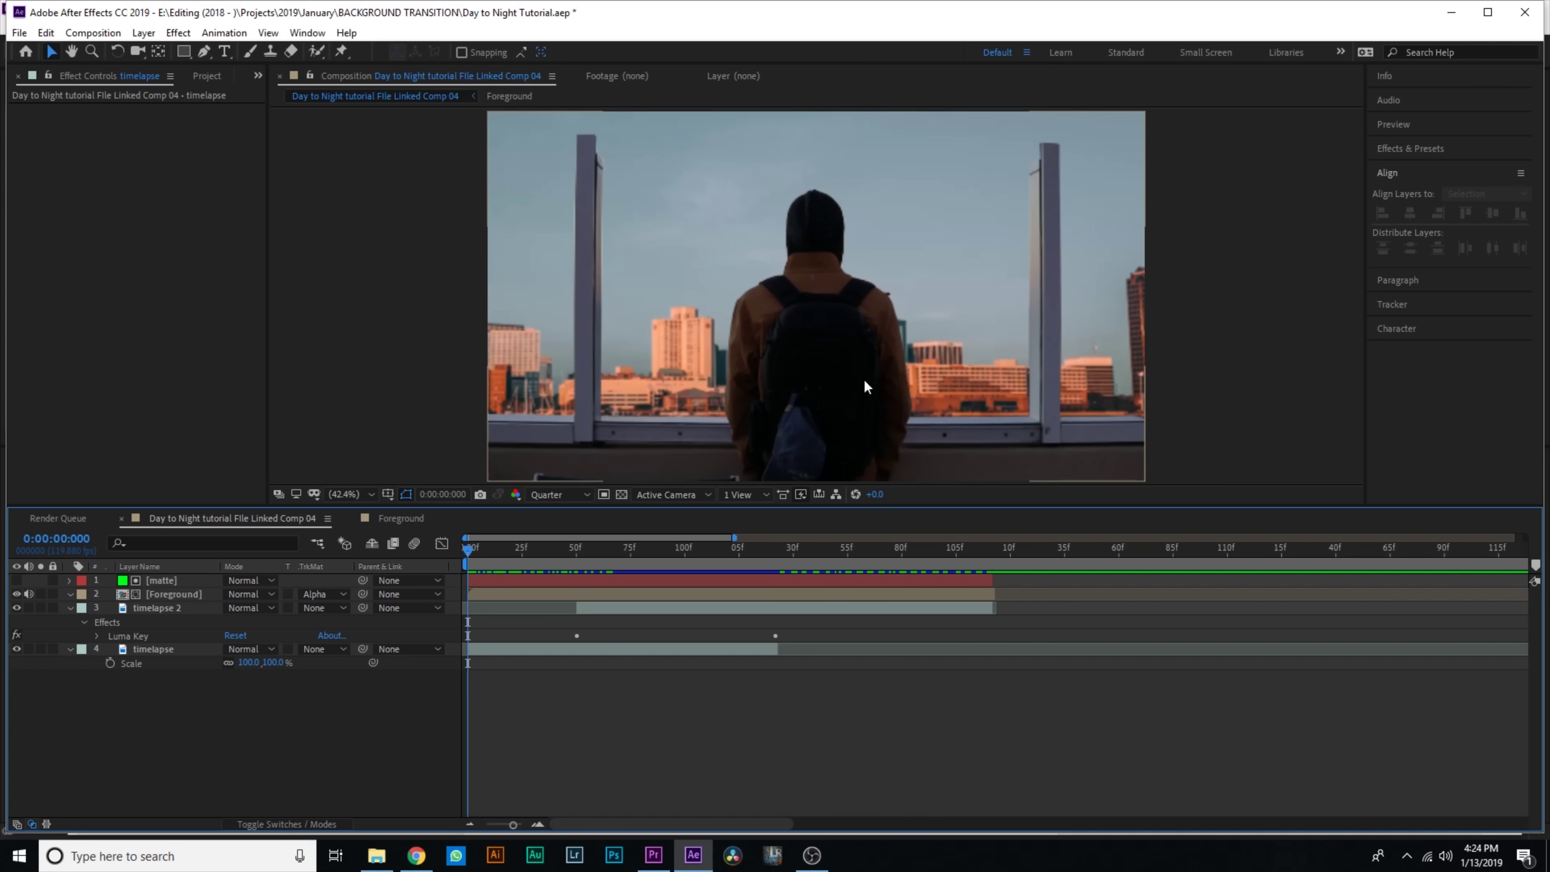
Apply Lumetri Color to the Foreground layer and raise its Basic Correction Temperature to about 57
left_click(655, 337)
key("ctrl+space")
type("lumetri")
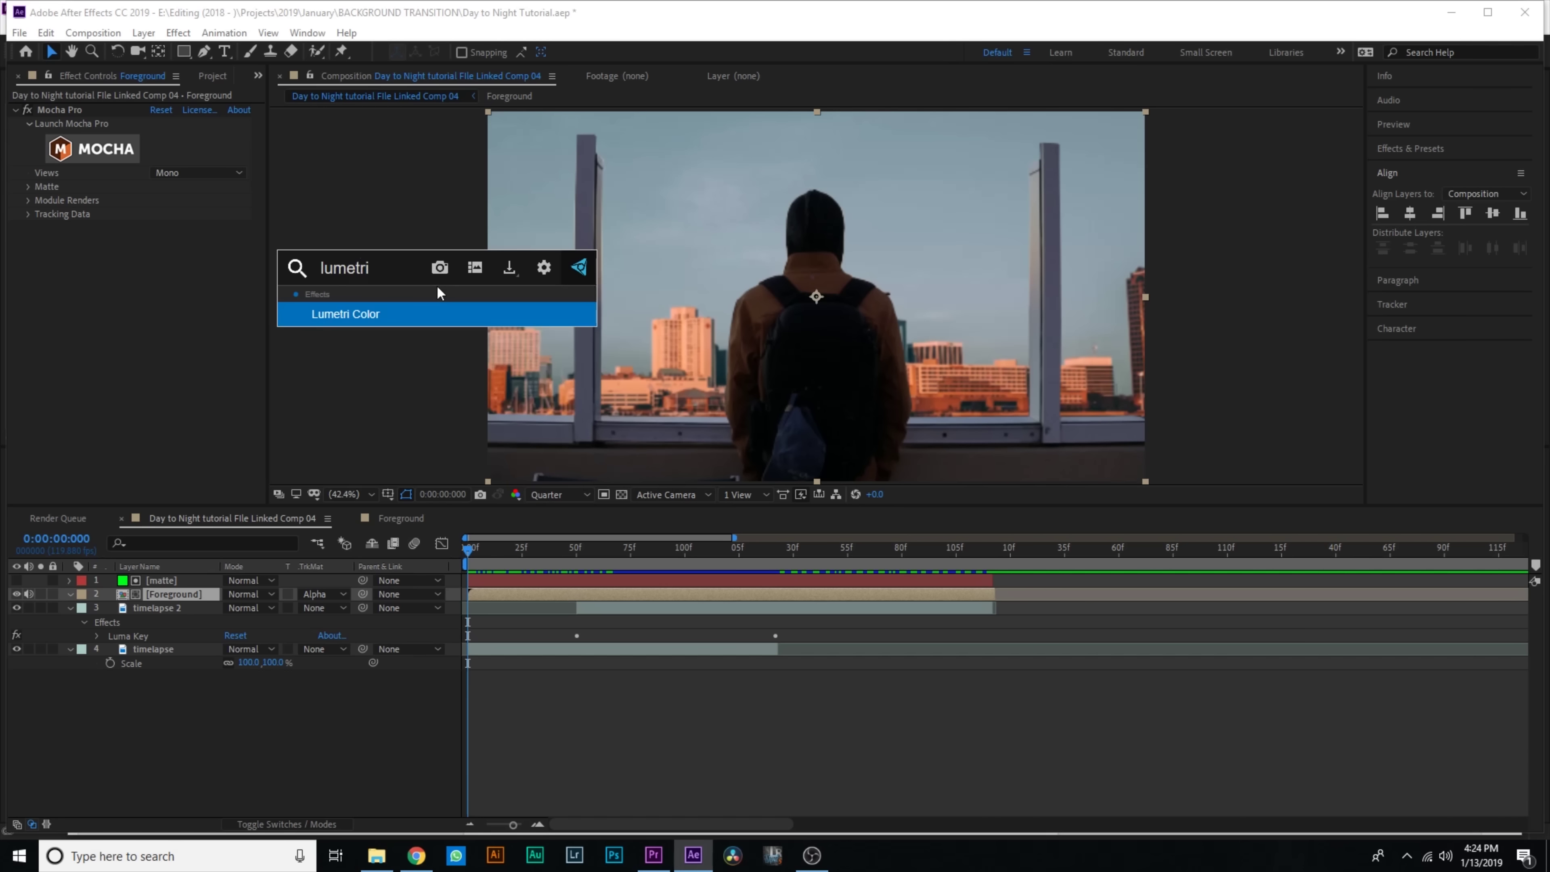
key("Return")
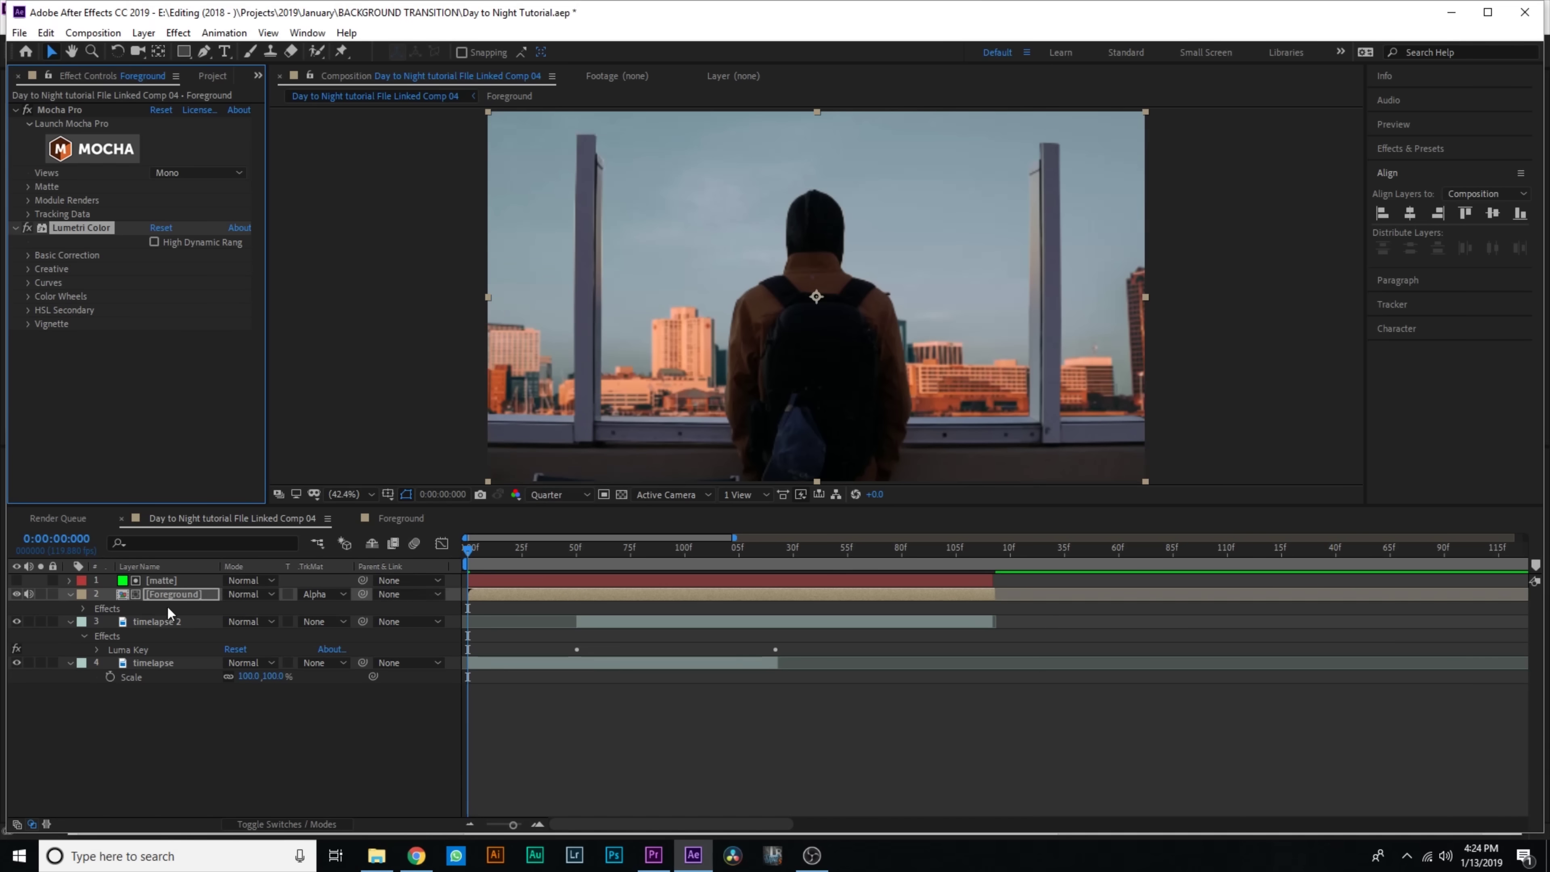
left_click(29, 255)
scroll(122, 206, "down", 2)
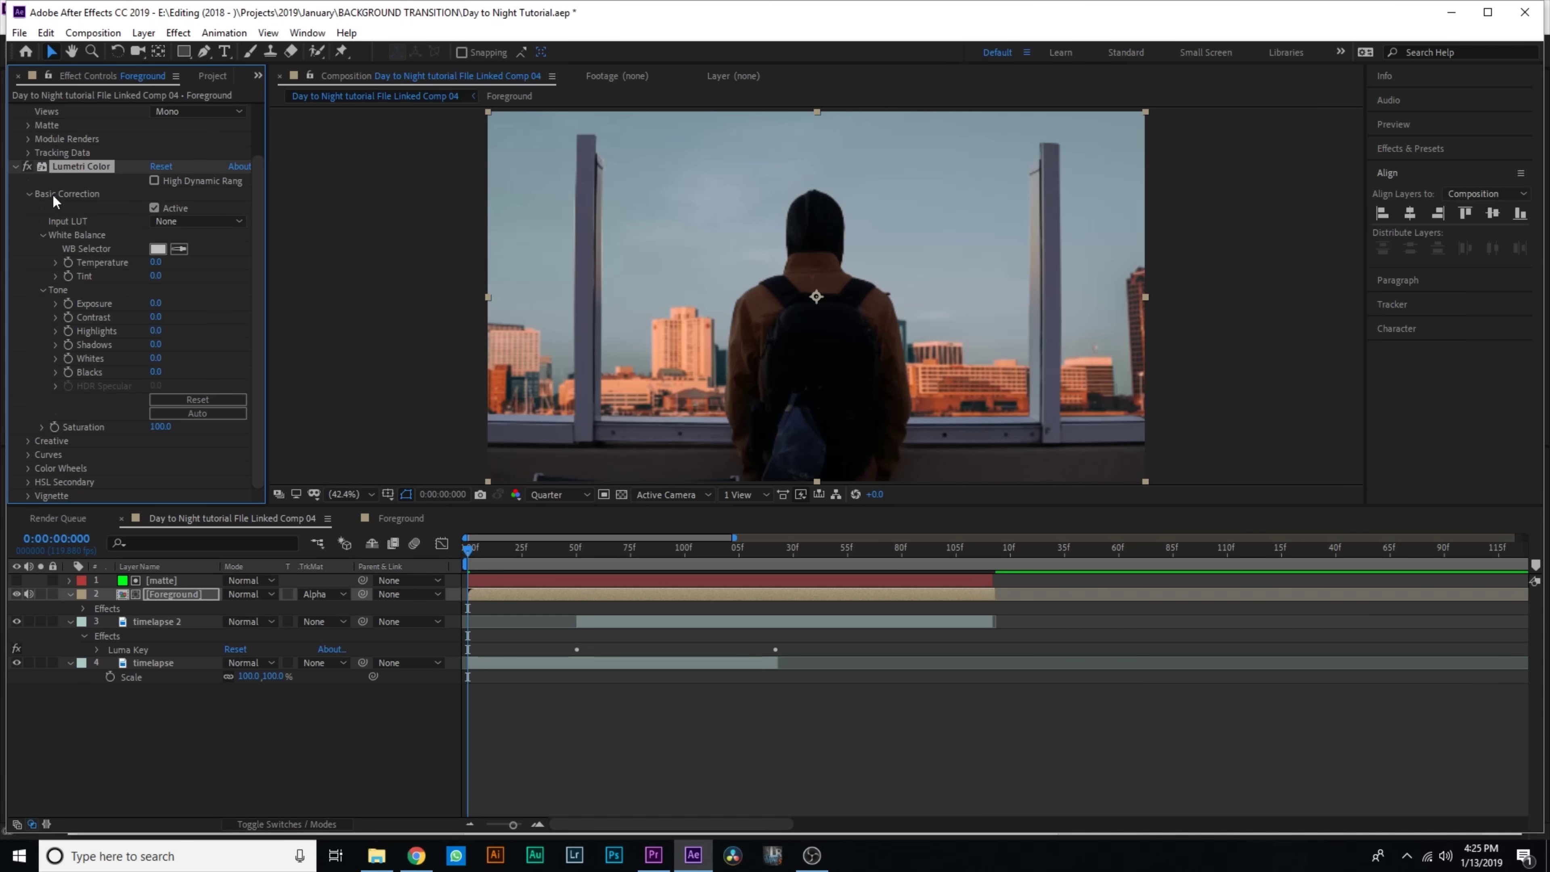
left_click_drag(163, 261, 191, 268)
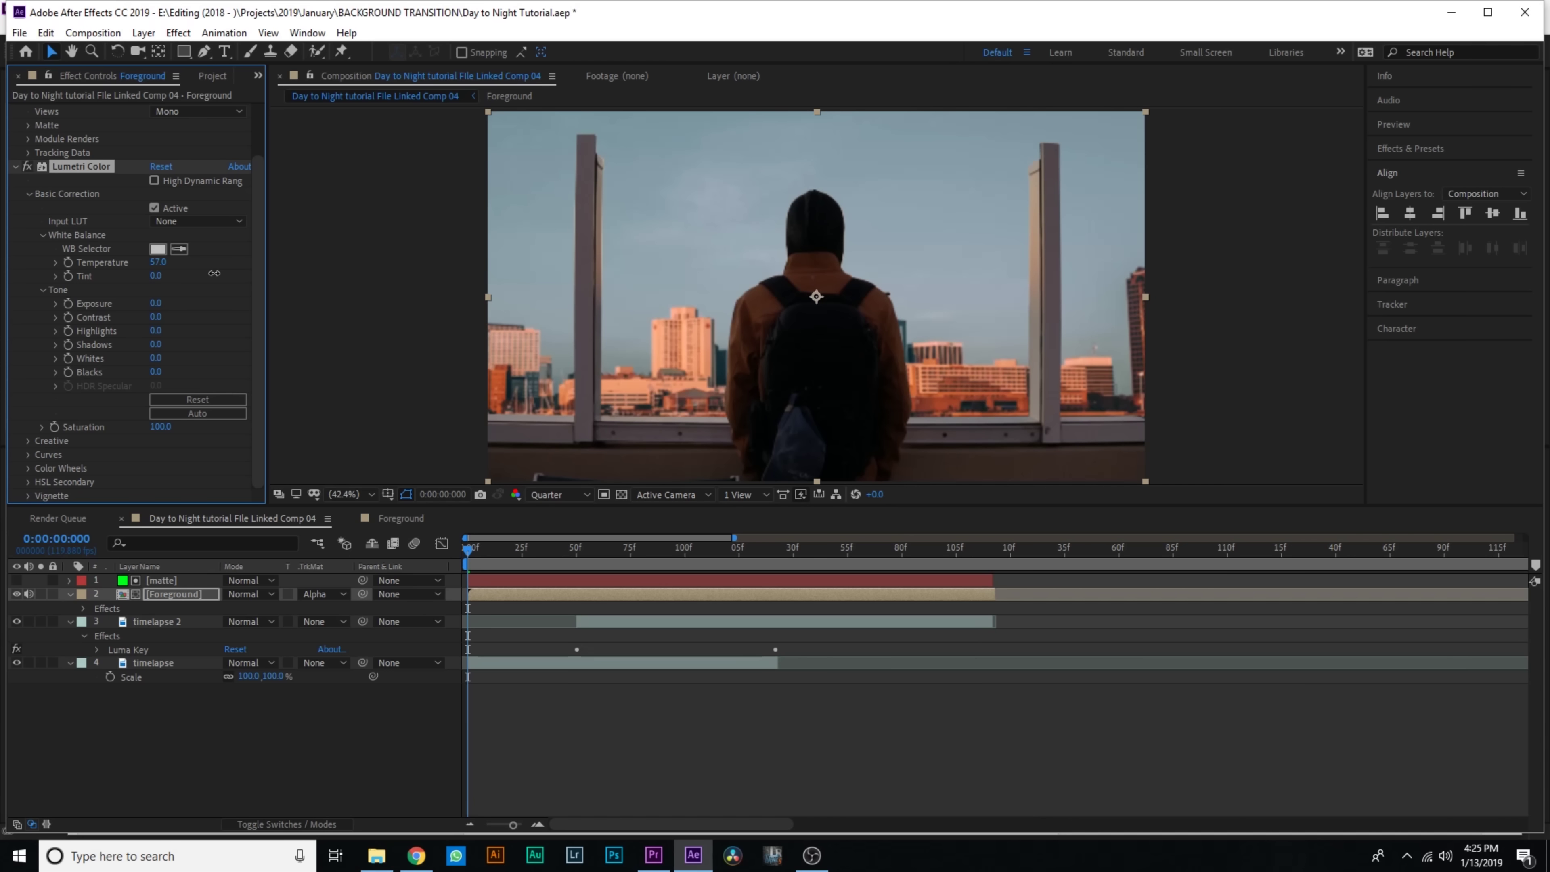
left_click(28, 193)
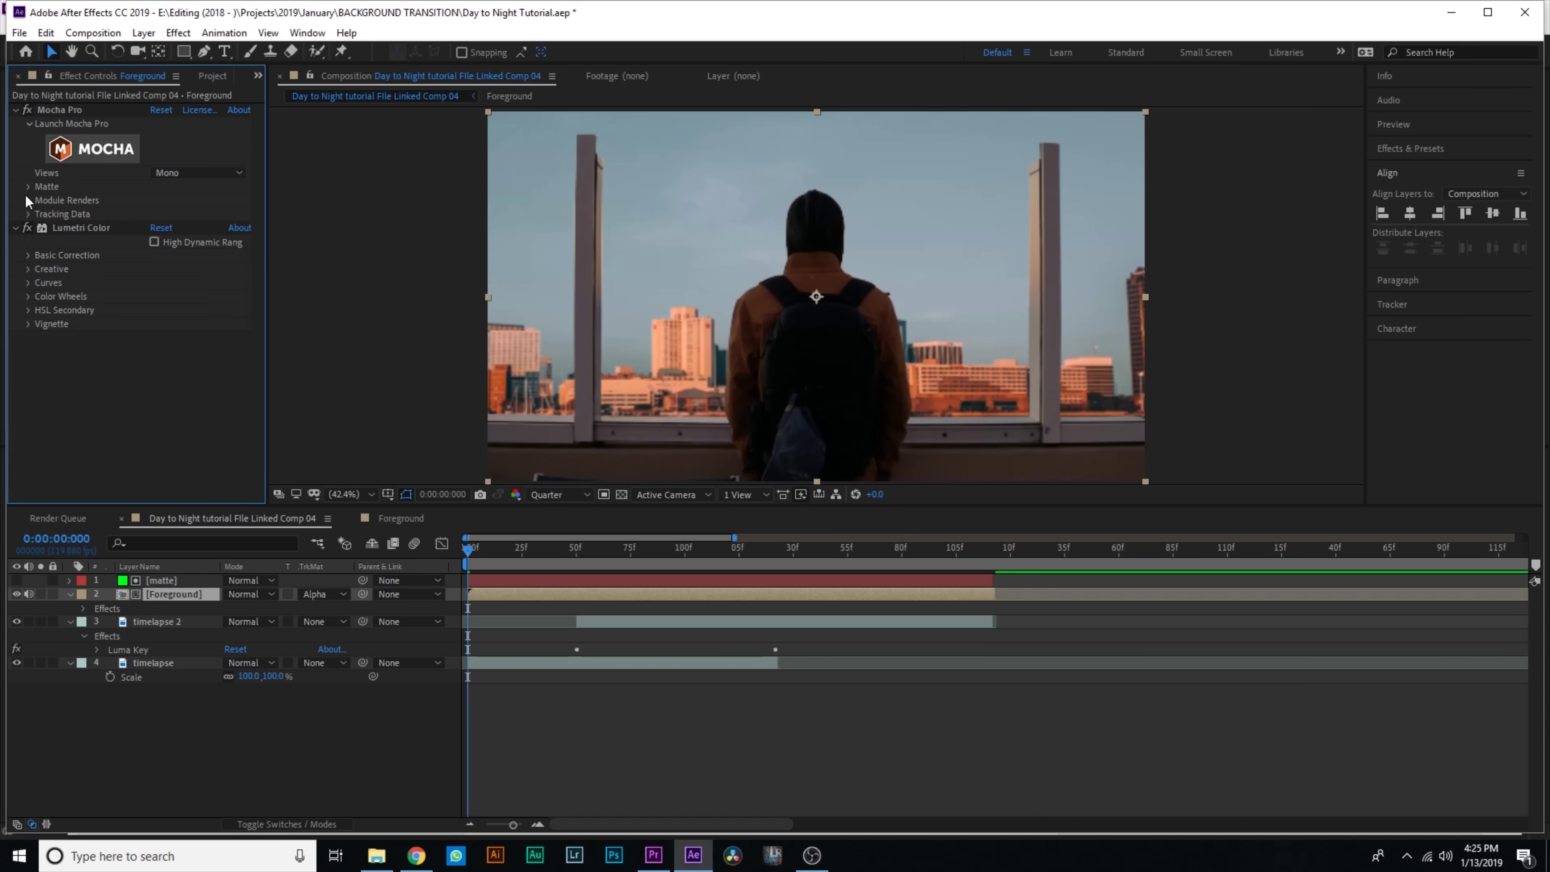
Adjust the Foreground's Lumetri Color wheels for midtones, shadows and highlights, shifting the highlights slightly toward blue
left_click(27, 297)
scroll(122, 305, "down", 2)
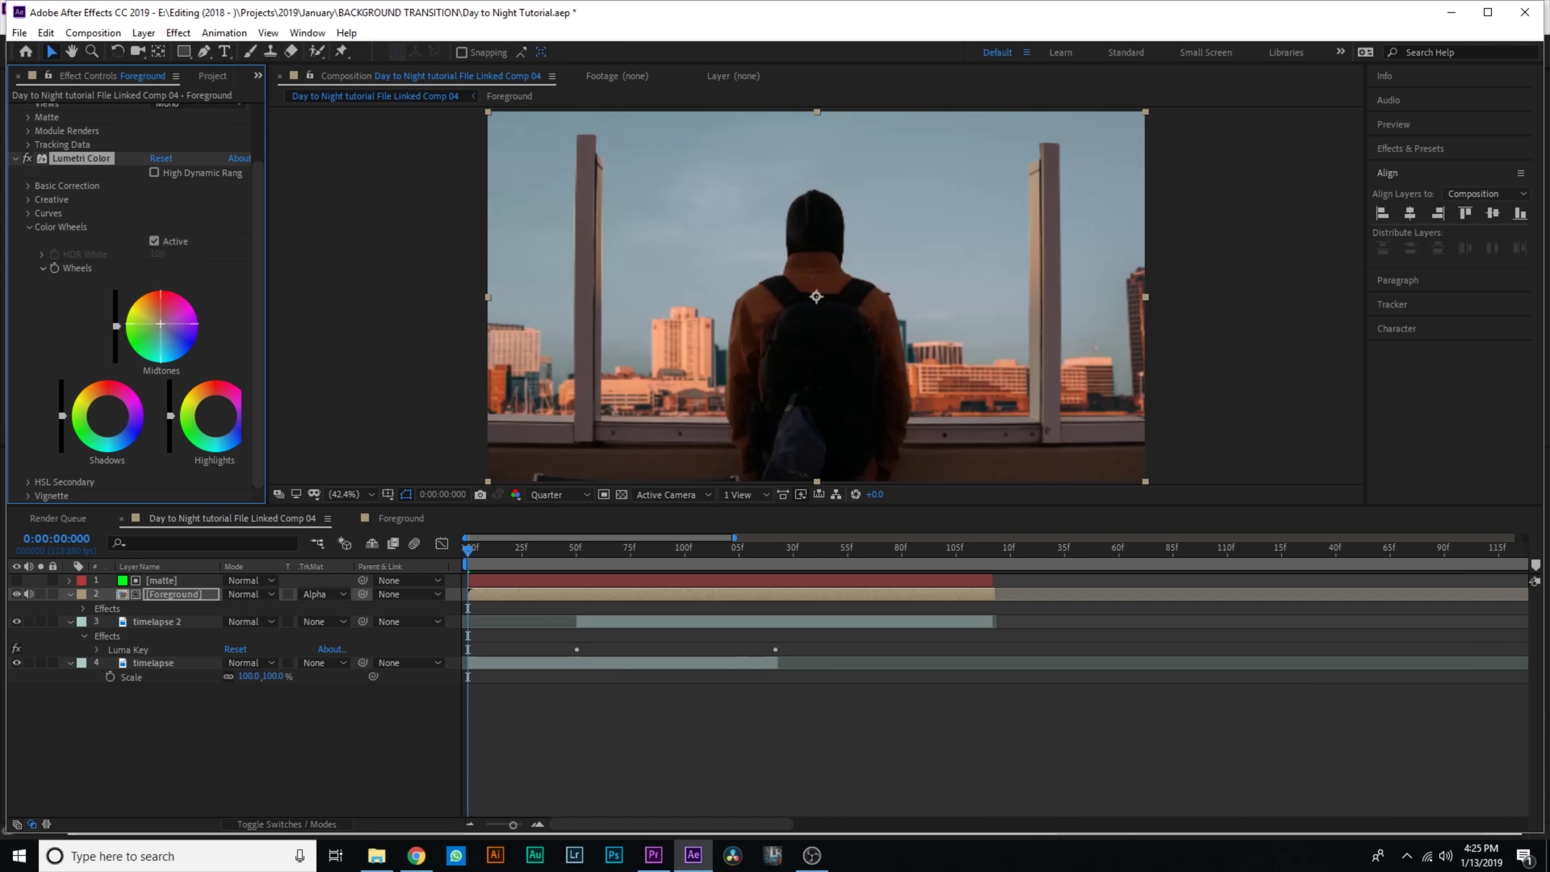
left_click_drag(214, 417, 221, 430)
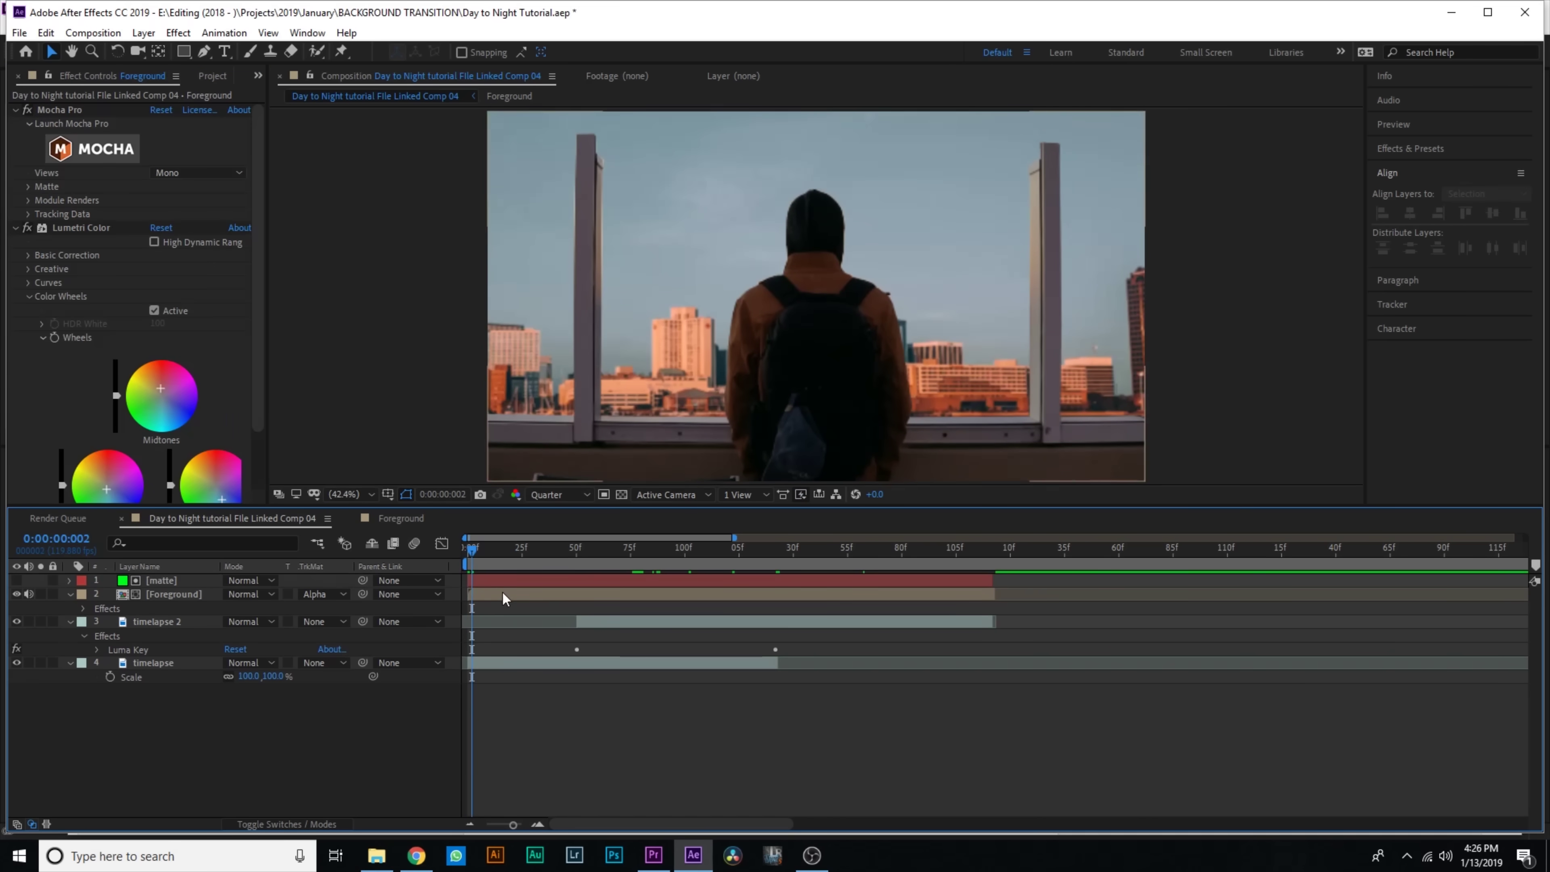
Apply the Brightness & Contrast effect to the Foreground layer
left_click(502, 593)
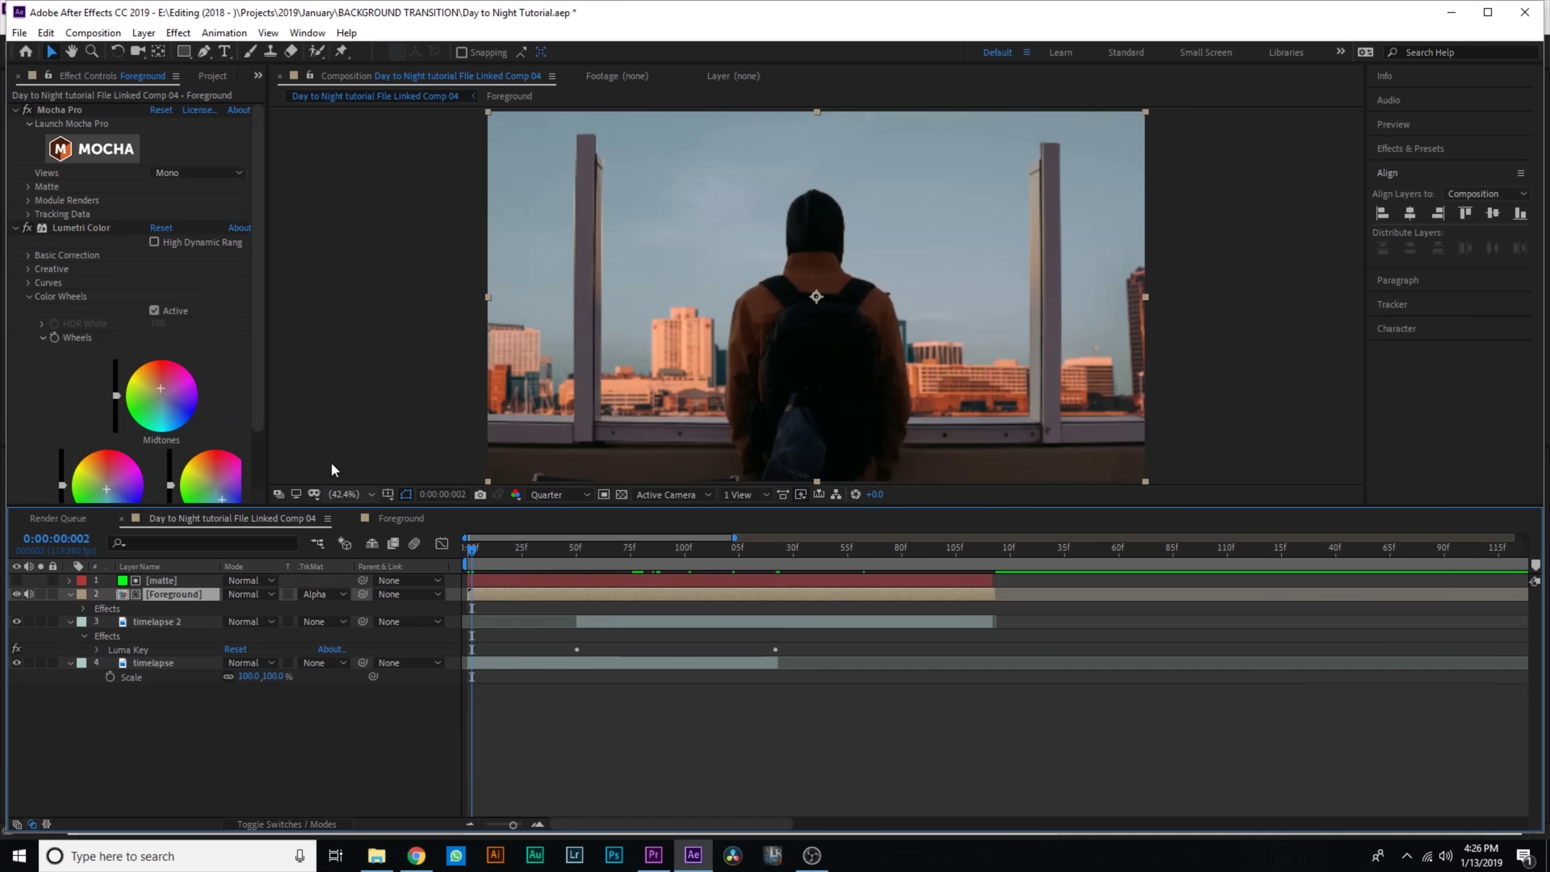
left_click(23, 227)
key("ctrl+space")
type("bri")
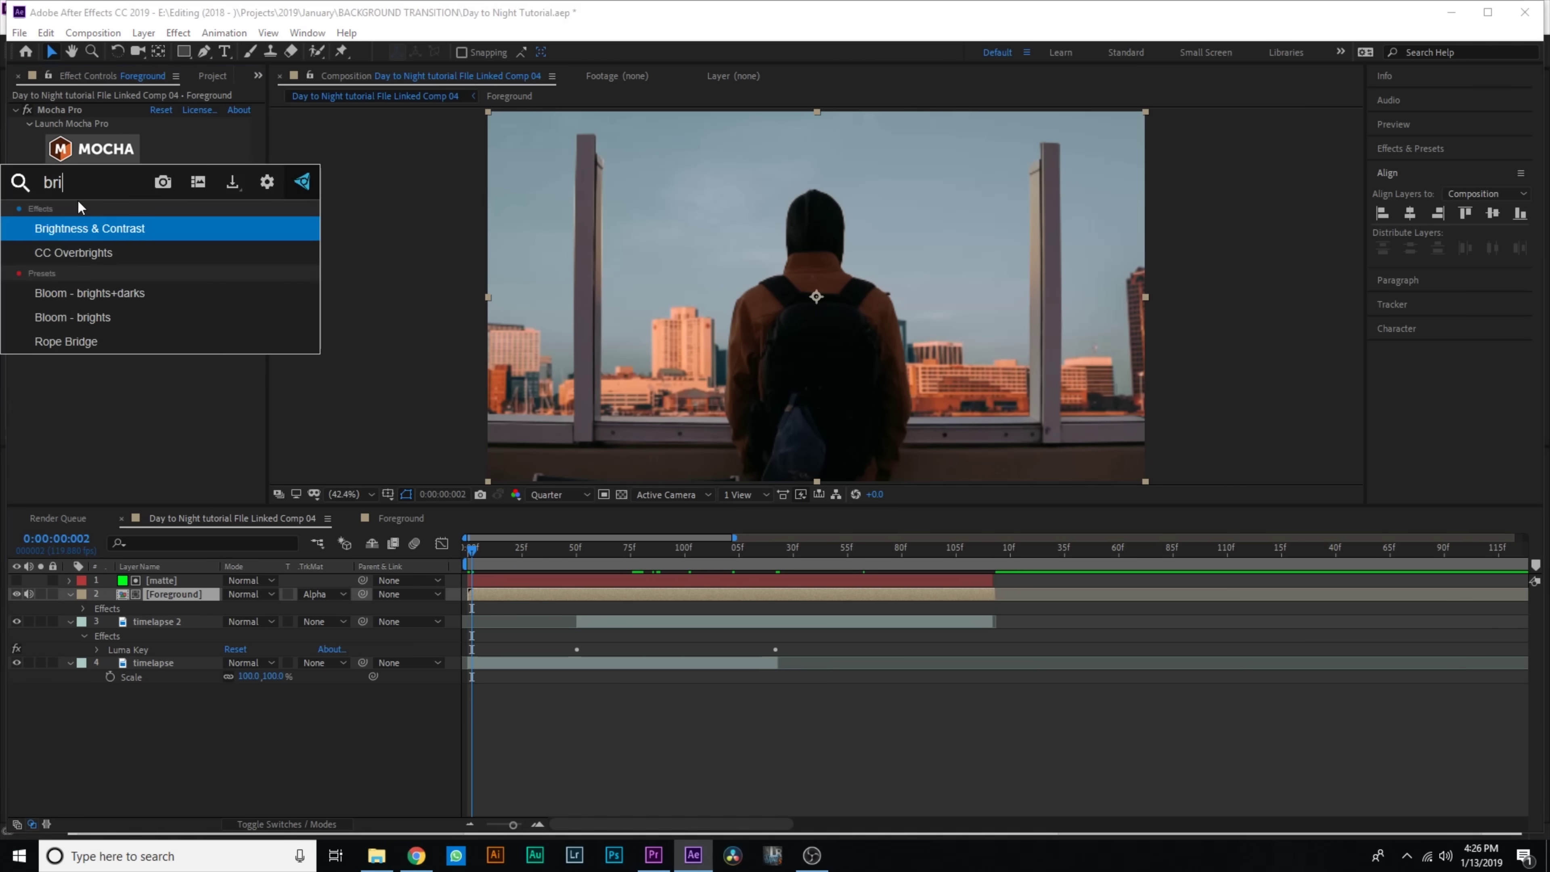
key("Return")
Keyframe the Foreground's Brightness and Contrast at 0 on frames 2 and 50, and set Brightness to -118 at 0:00:01:022
left_click(40, 255)
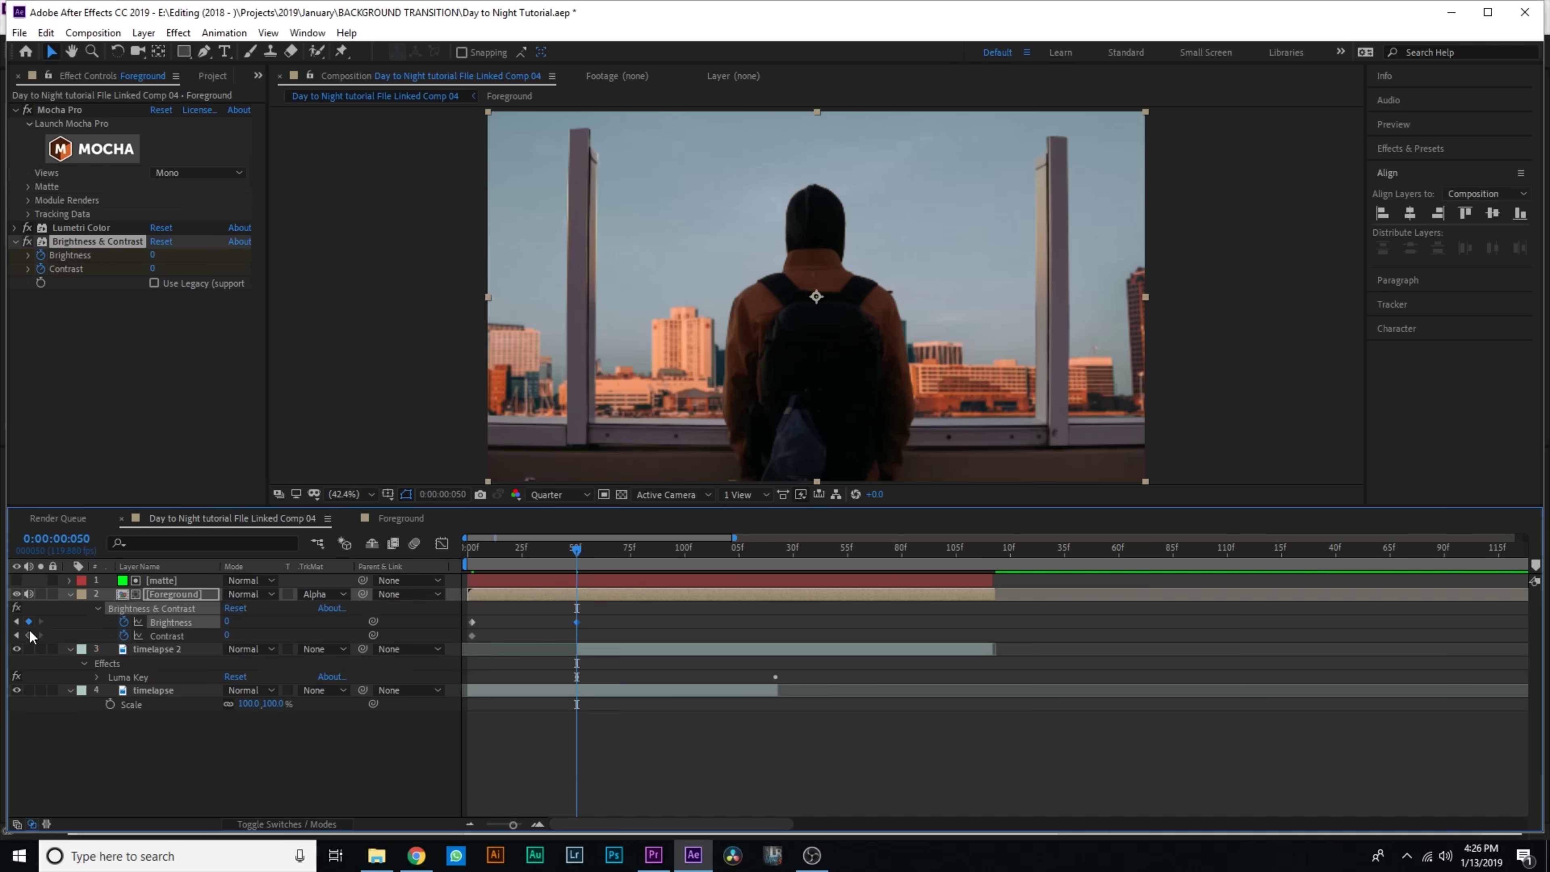
left_click(28, 634)
left_click_drag(580, 550, 792, 588)
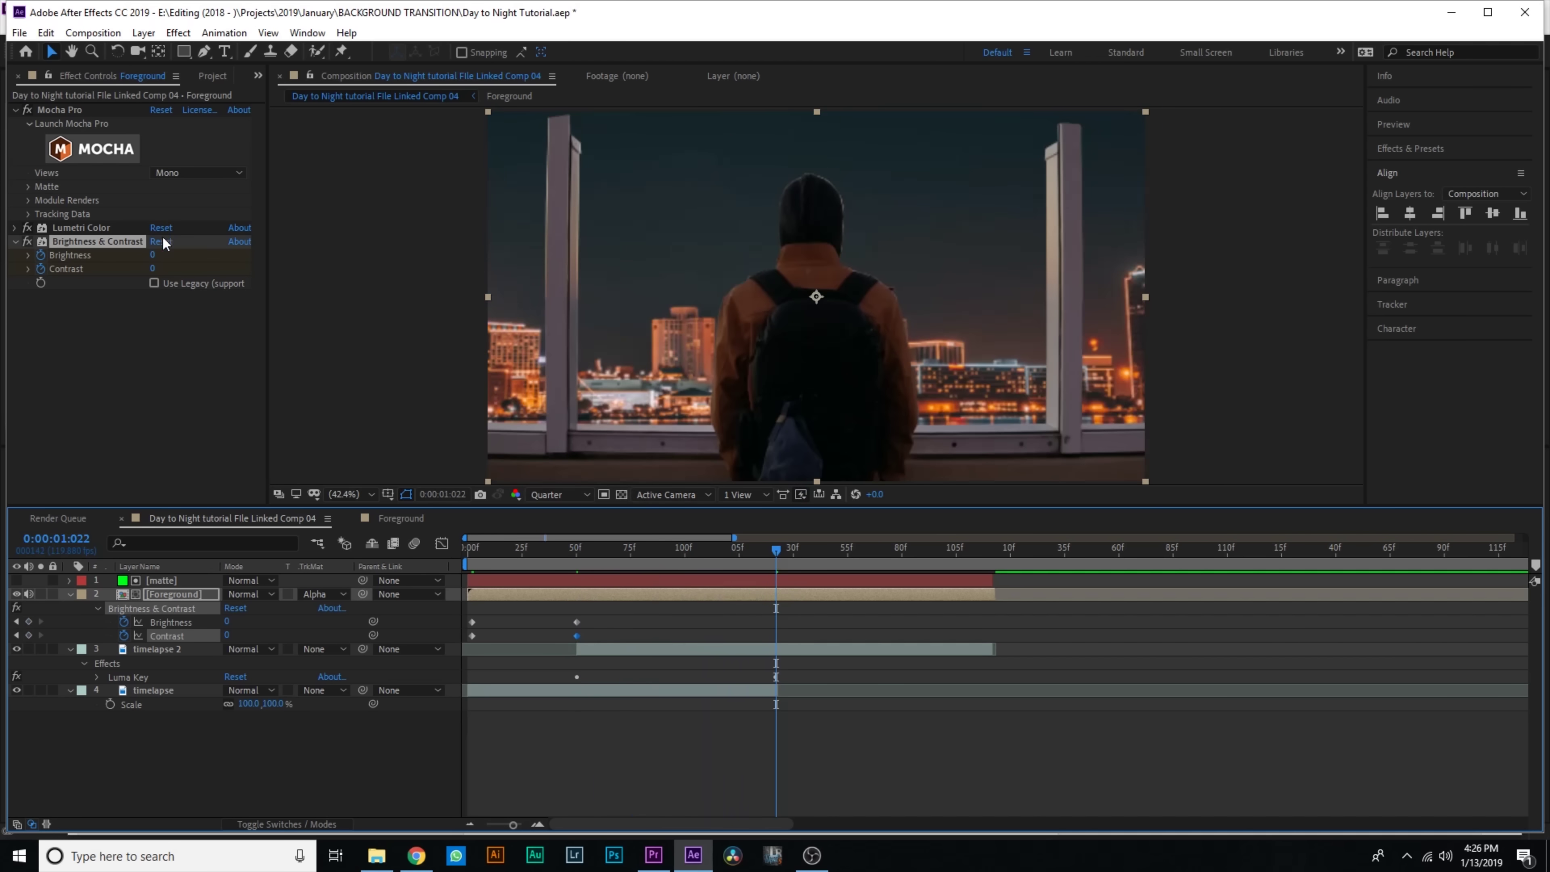
left_click_drag(152, 256, 110, 274)
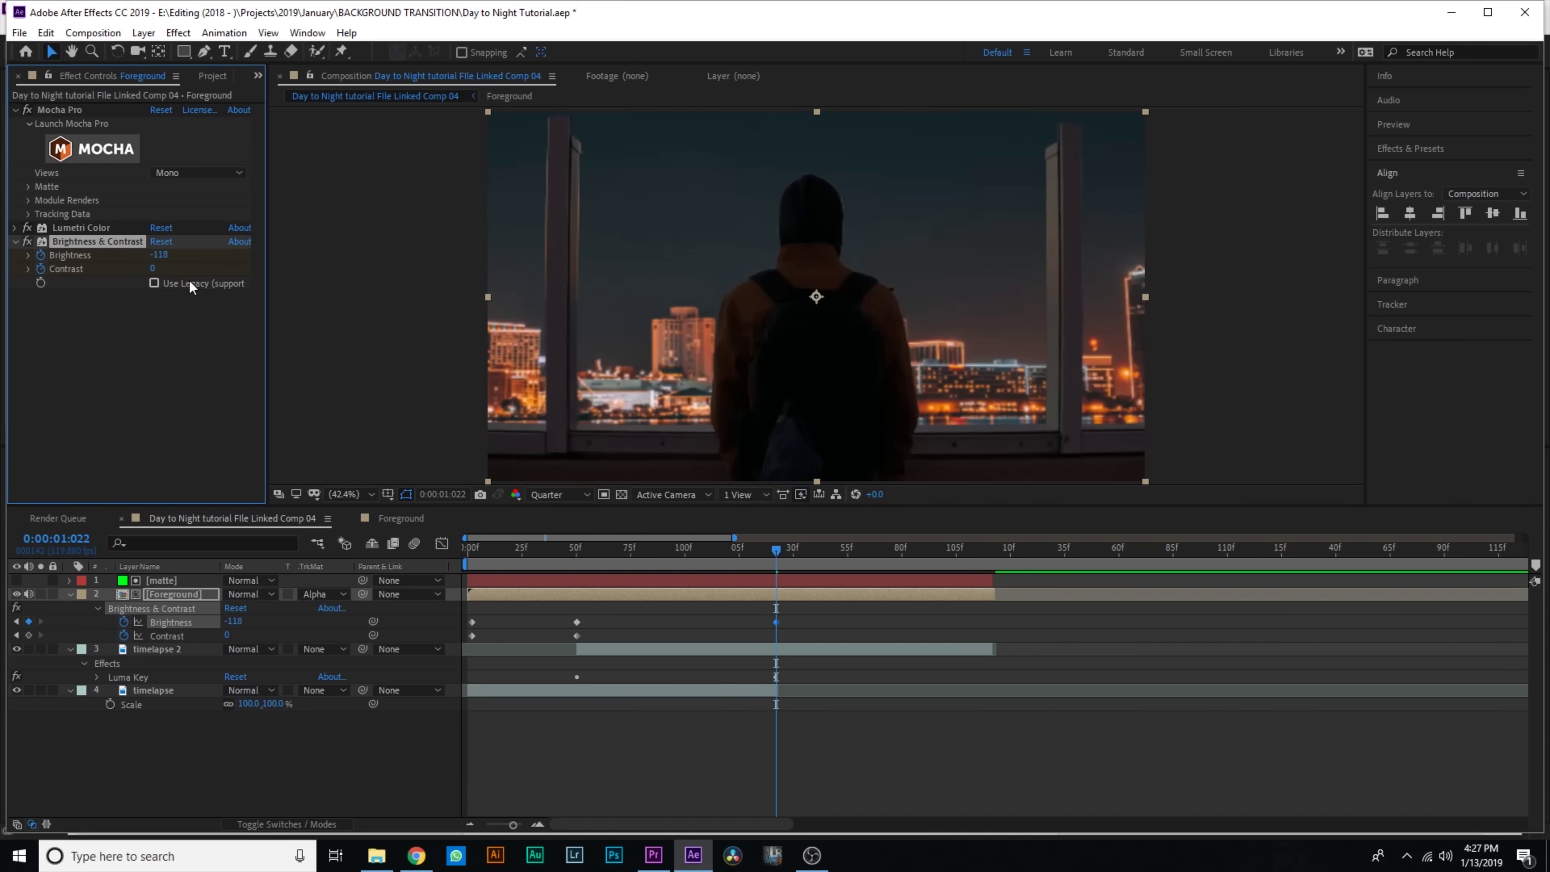
Set the Foreground's Brightness to -150 and Contrast to 6 at 0:00:01:022
left_click_drag(152, 273, 213, 286)
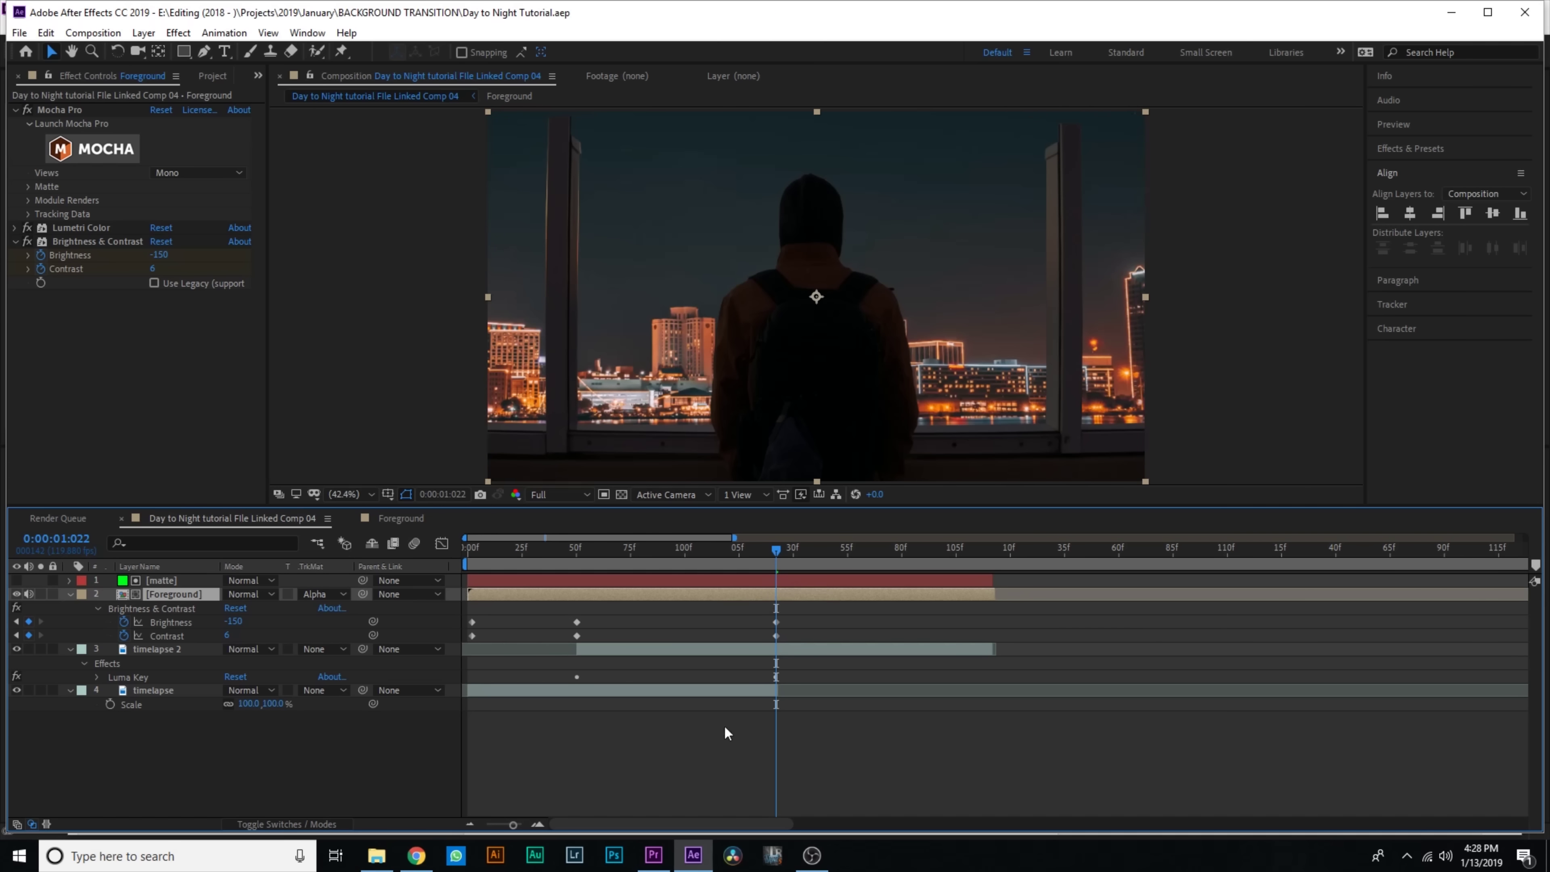
Reopen the Foreground's masks in Mocha Pro and refine the left pole spline's upper points to fit the pole edges at frame 153
left_click(94, 149)
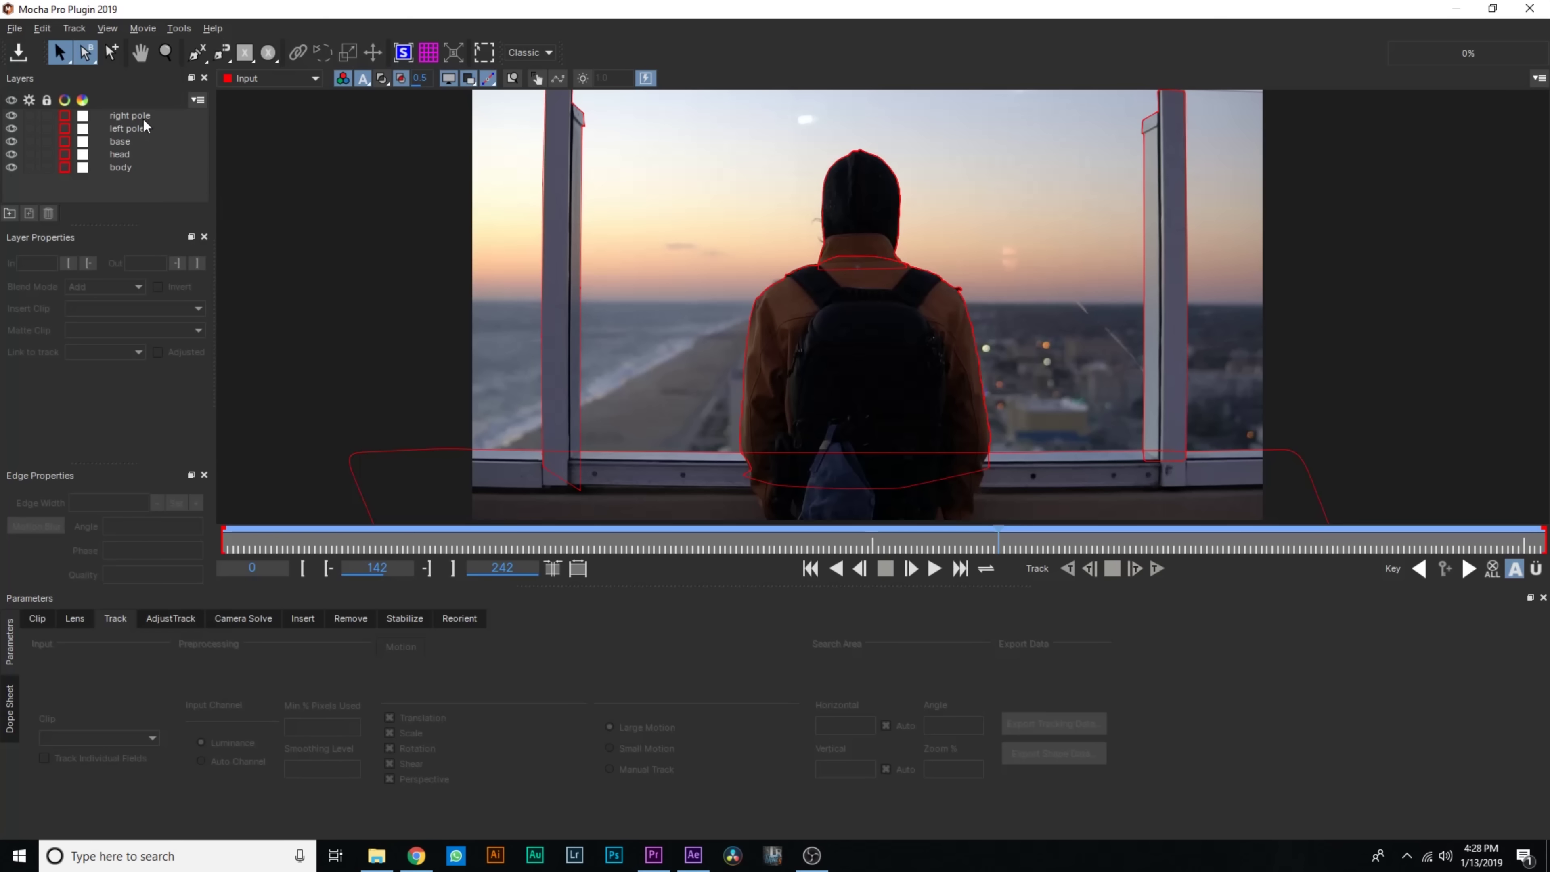
left_click(146, 127)
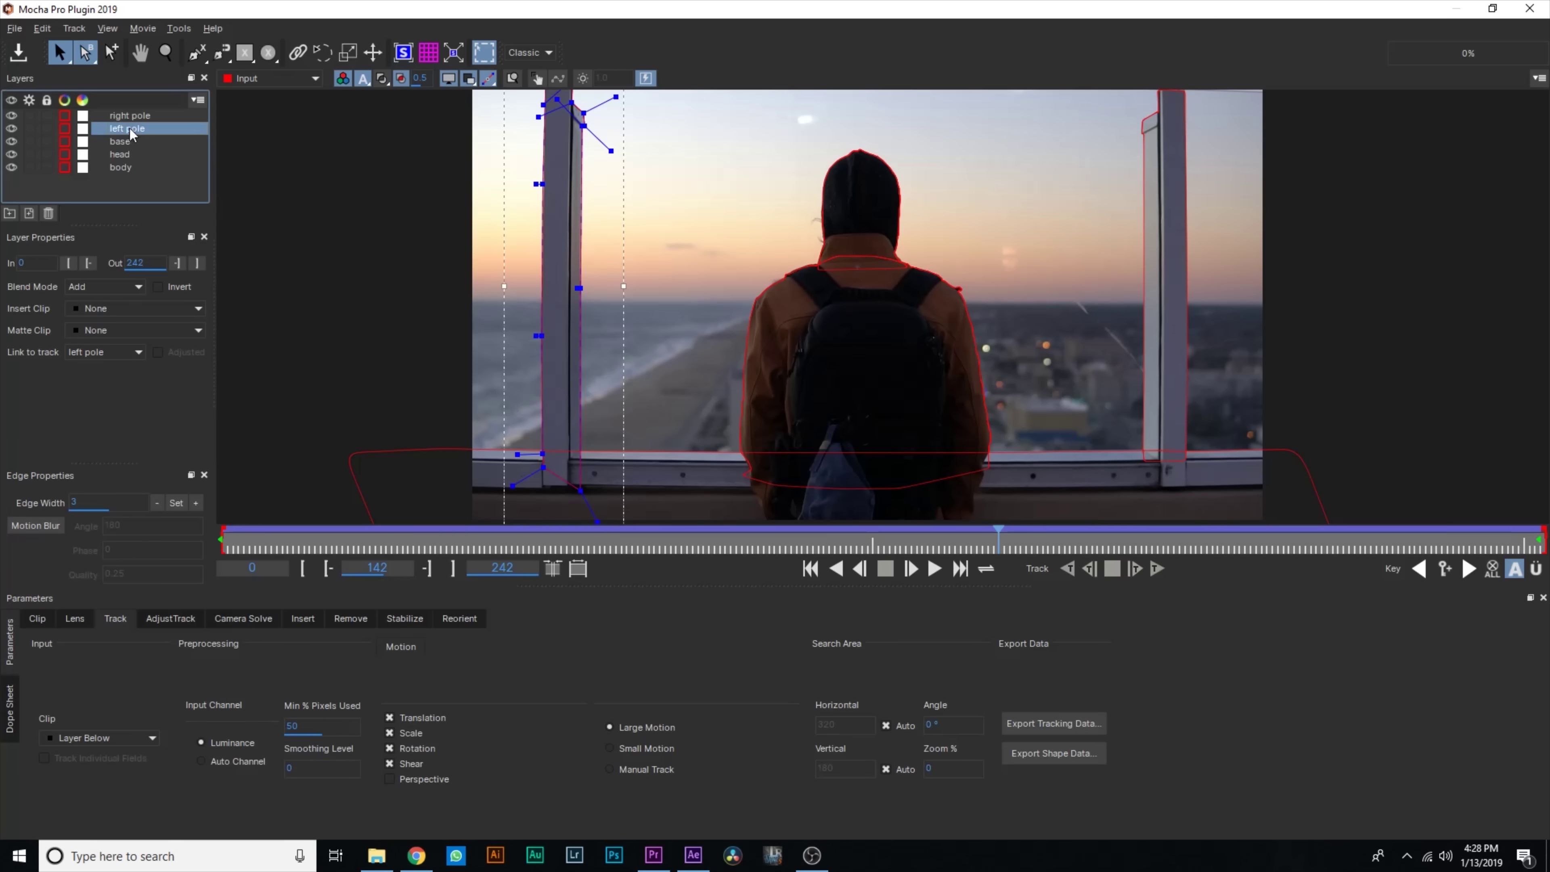
key("z")
left_click_drag(939, 498, 893, 369)
key("x")
left_click_drag(633, 339, 687, 440)
key("x")
left_click_drag(755, 288, 753, 288)
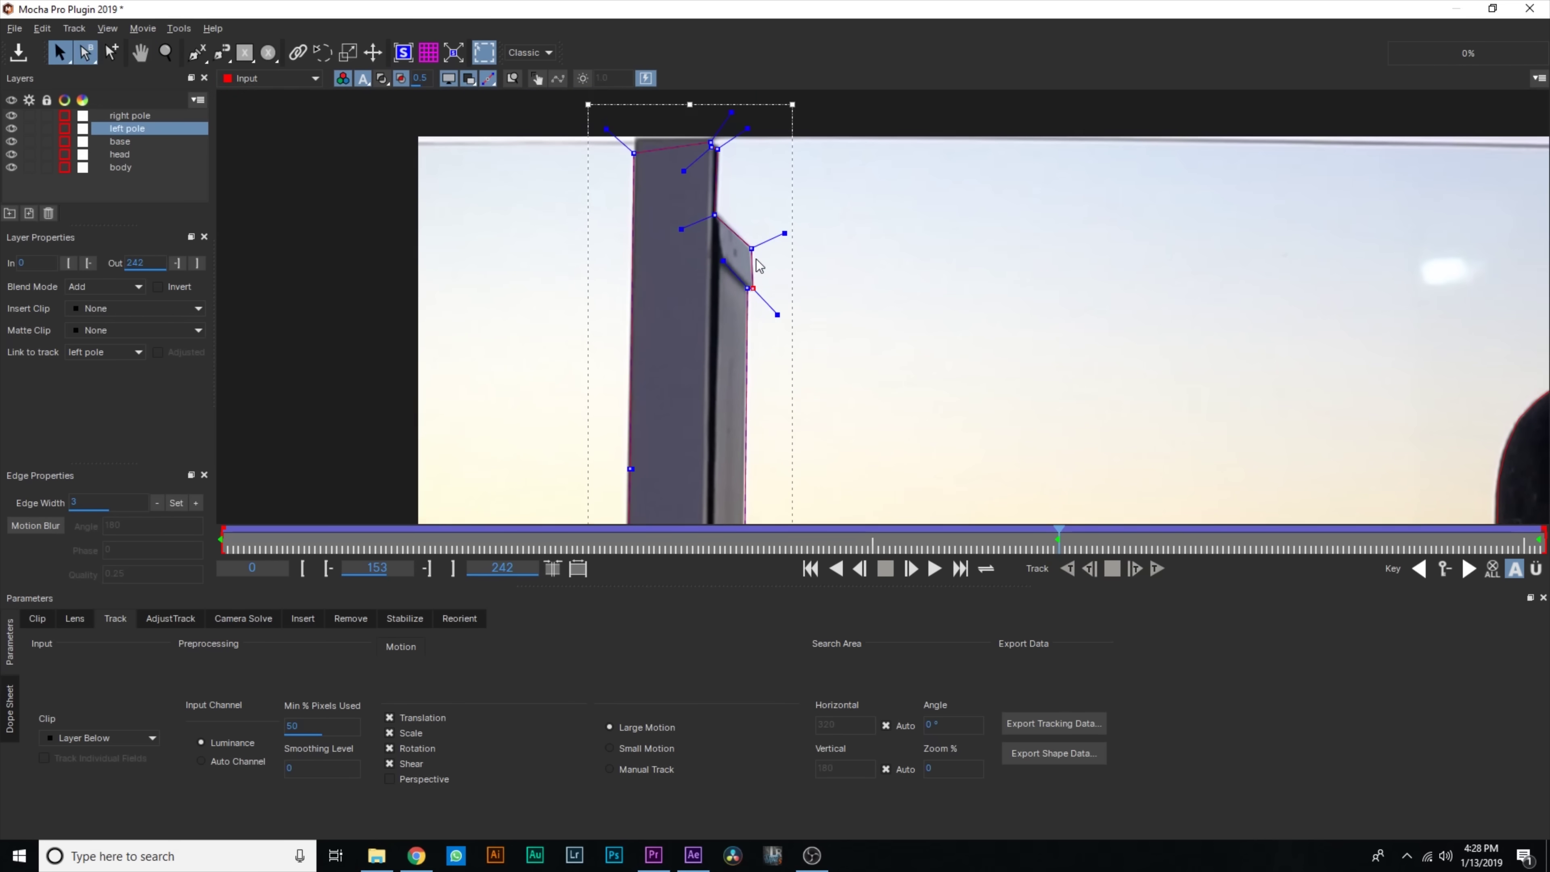
left_click_drag(634, 153, 635, 138)
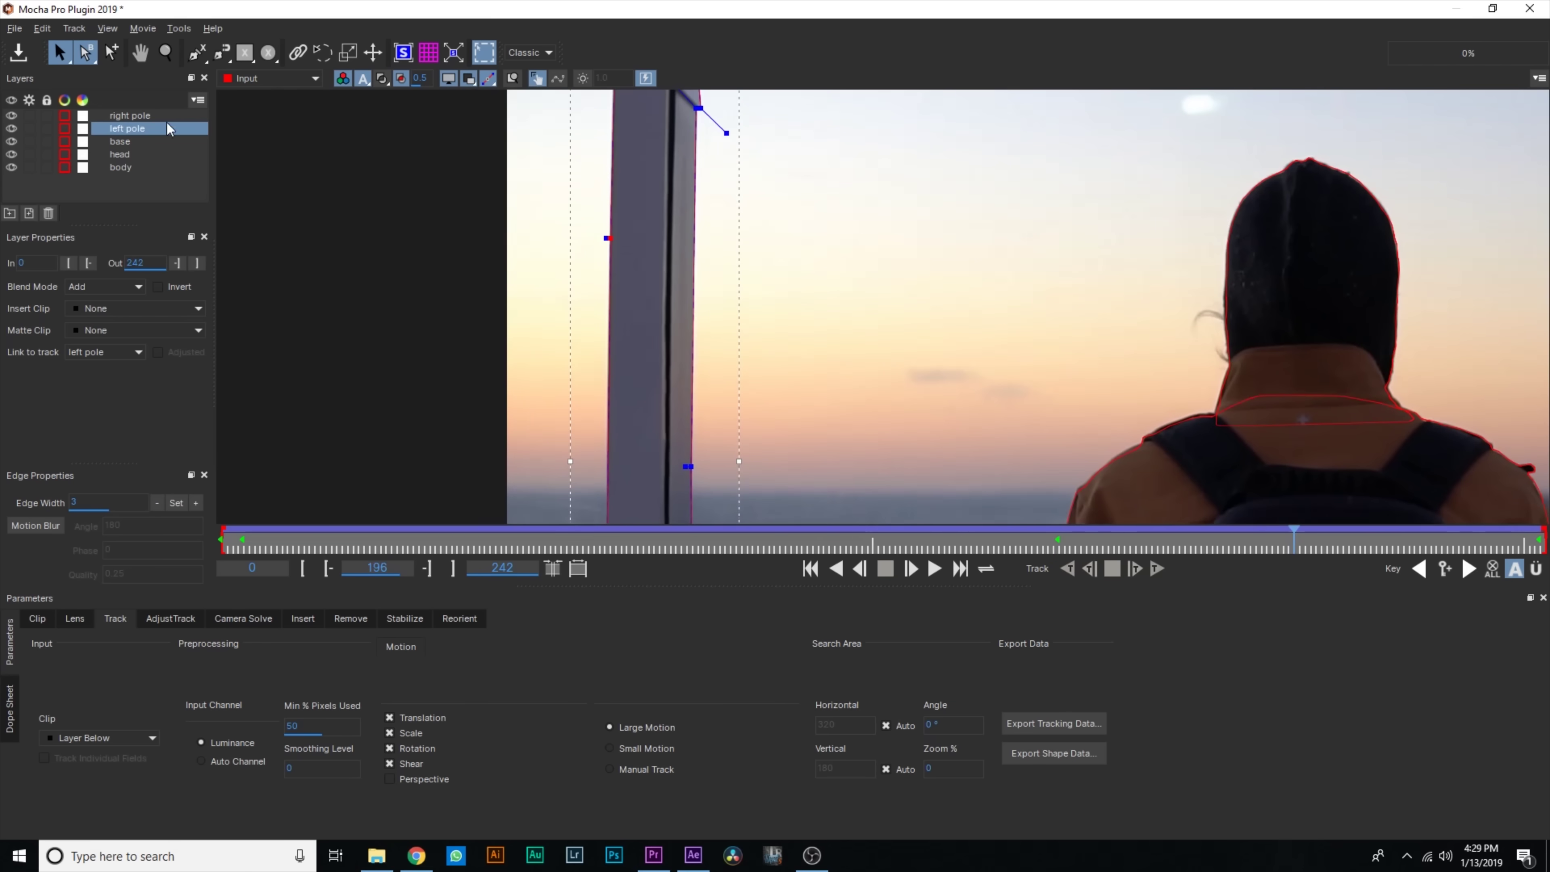
Copy the left pole layer's shape data to the clipboard as Mocha shape data for AE, exporting selected layers only
left_click(151, 132)
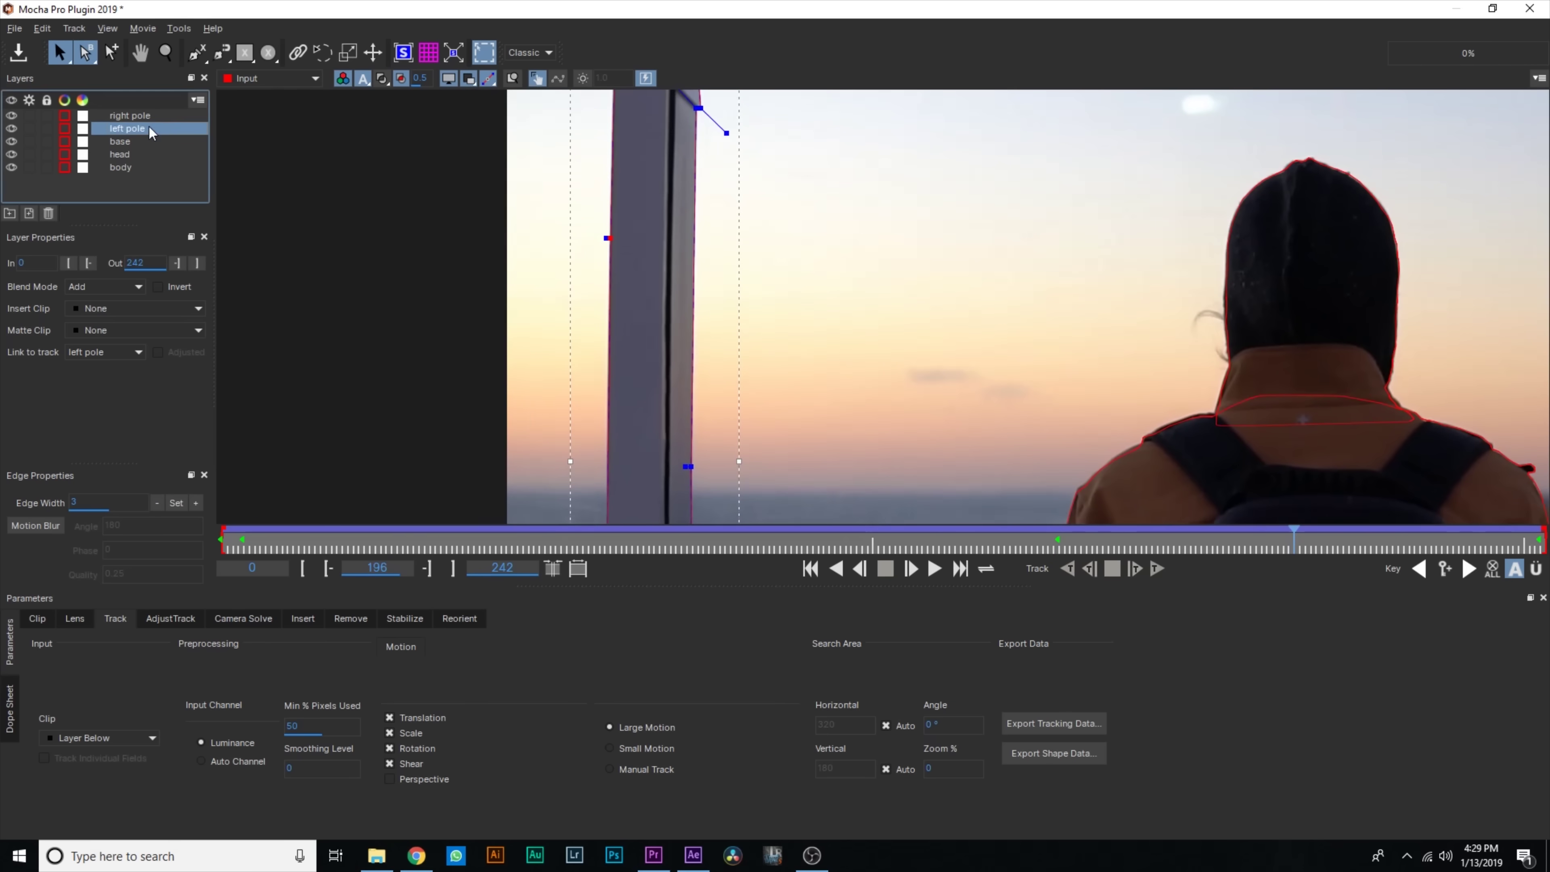
left_click(1045, 755)
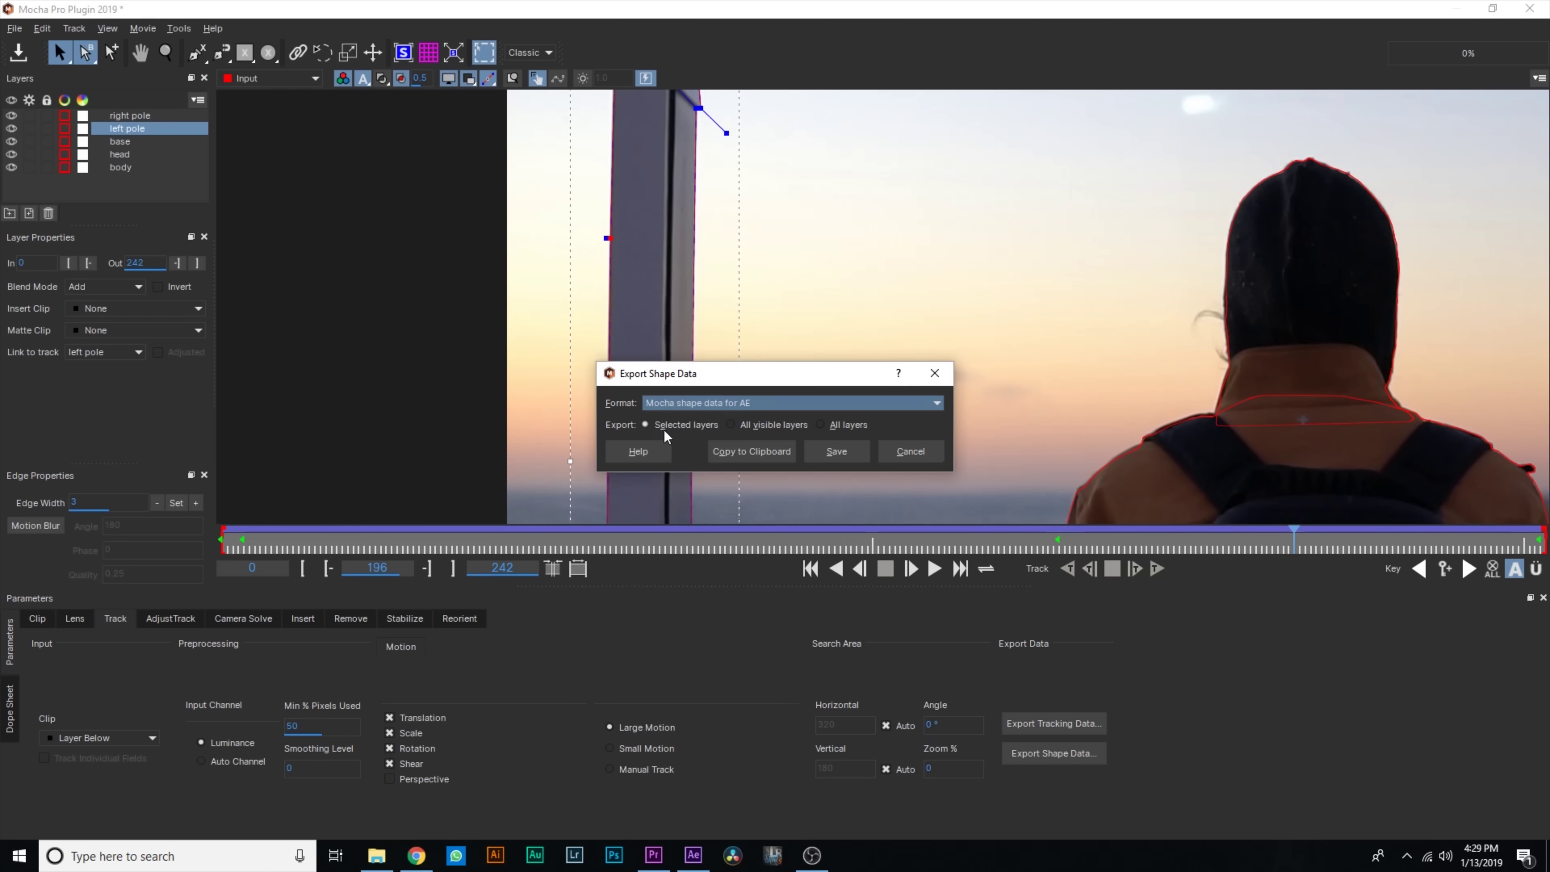
left_click(756, 449)
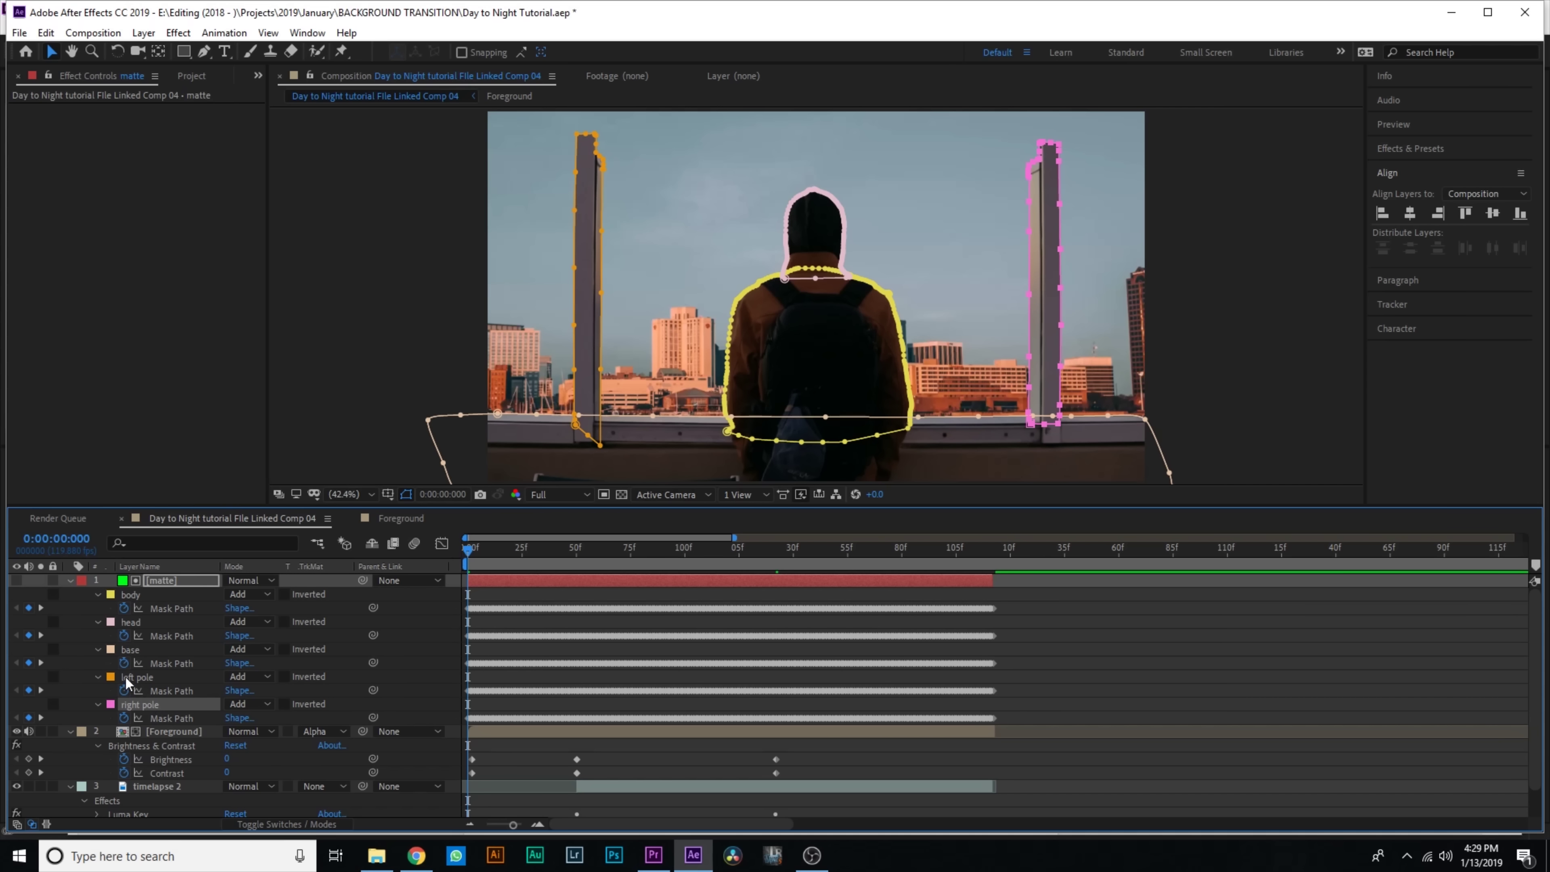
Replace the matte layer's left pole mask with the copied Mocha mask and check the composite at 0:00:01:058
left_click(131, 678)
key("Delete")
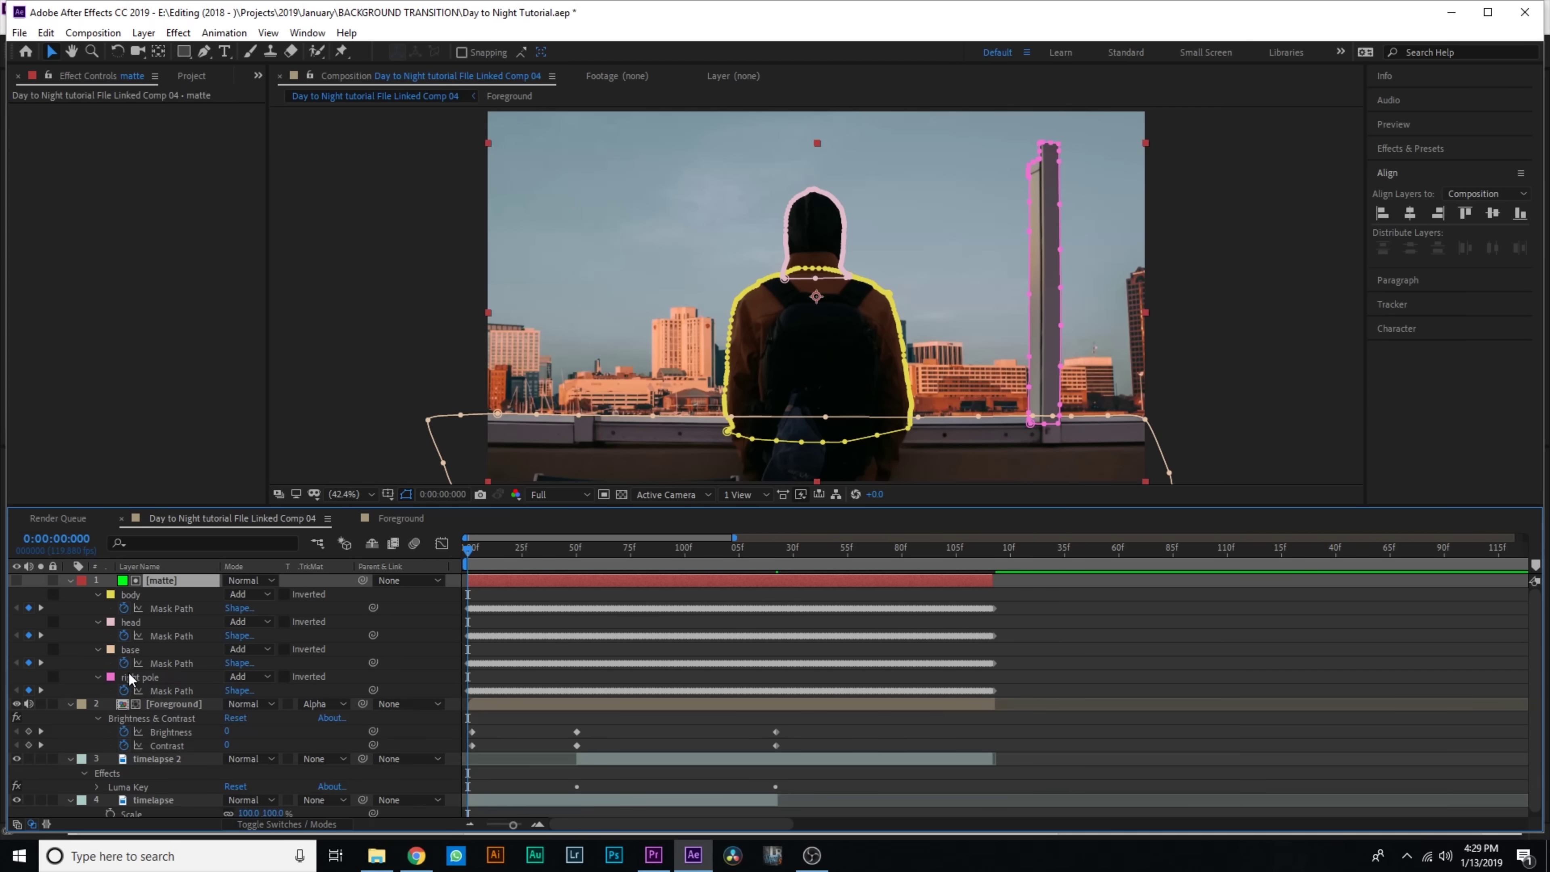
left_click(47, 33)
left_click(154, 550)
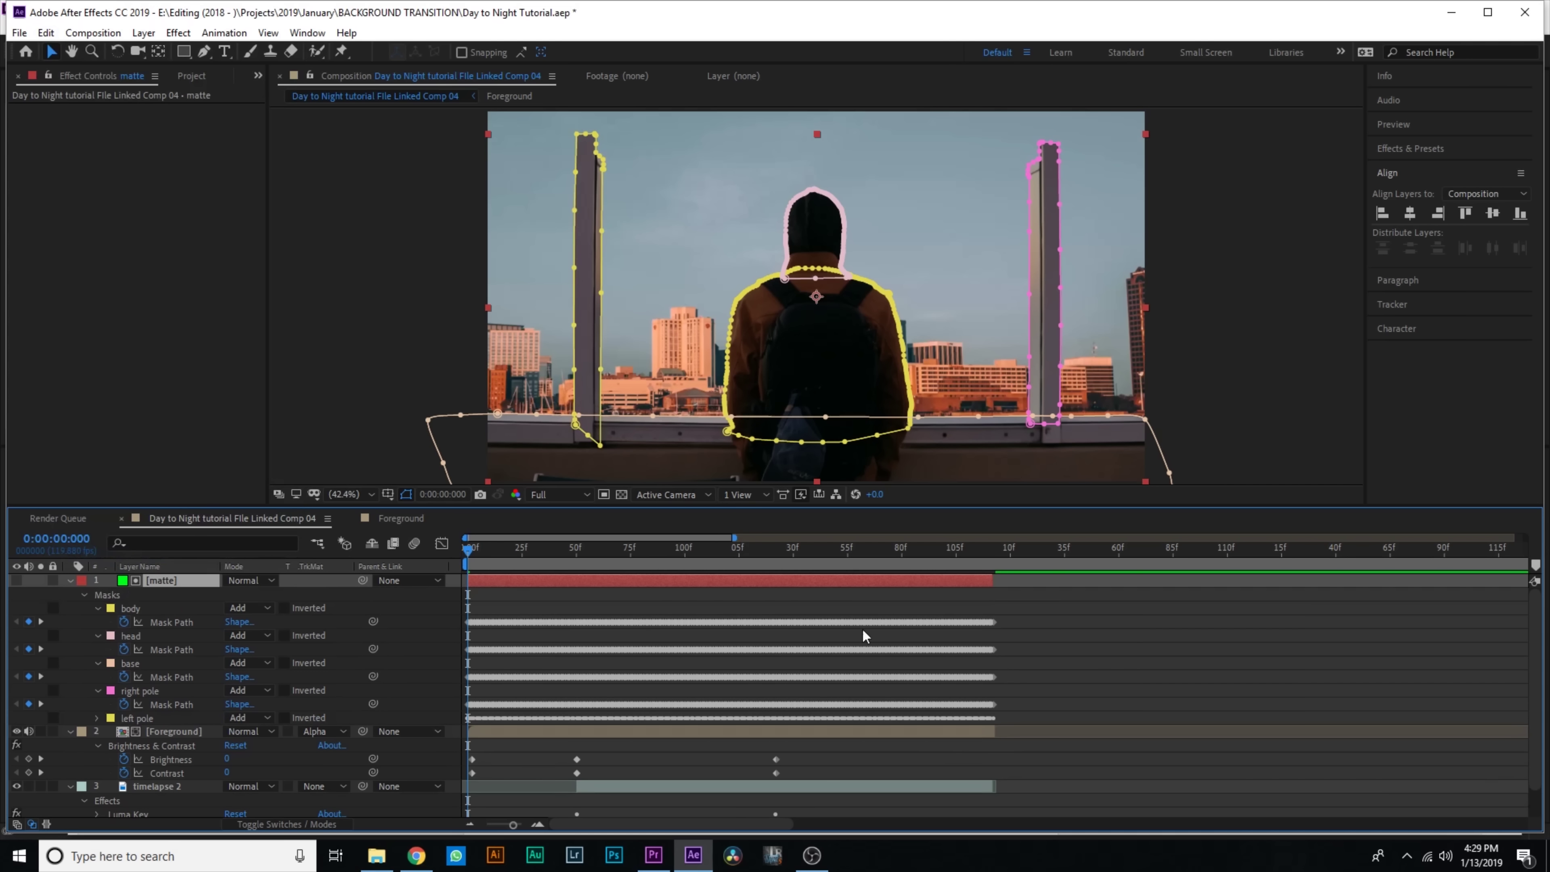
left_click(863, 635)
left_click(854, 562)
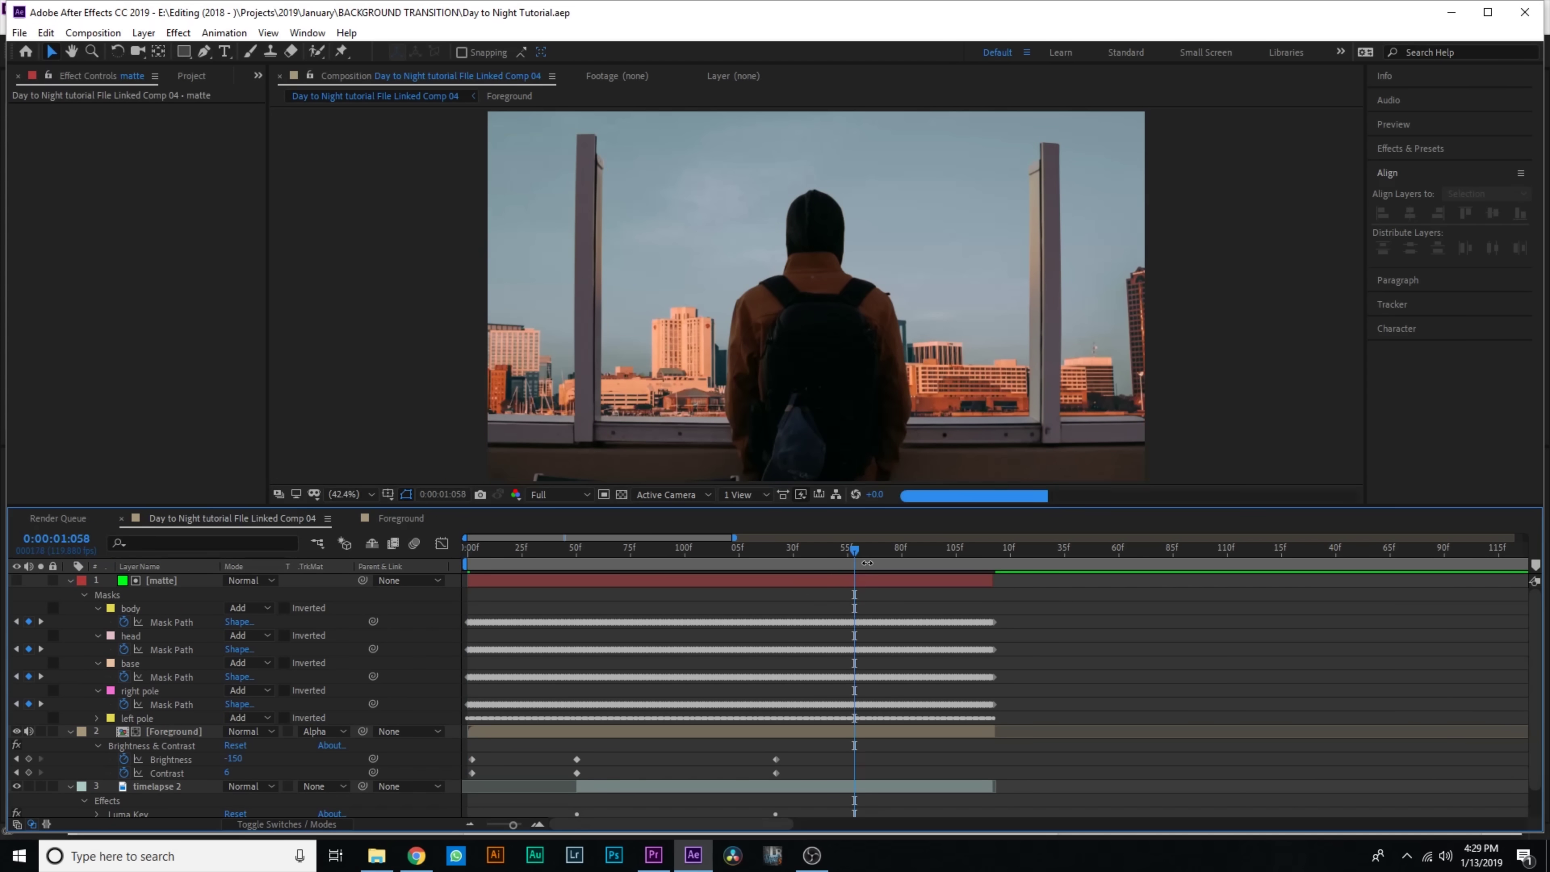
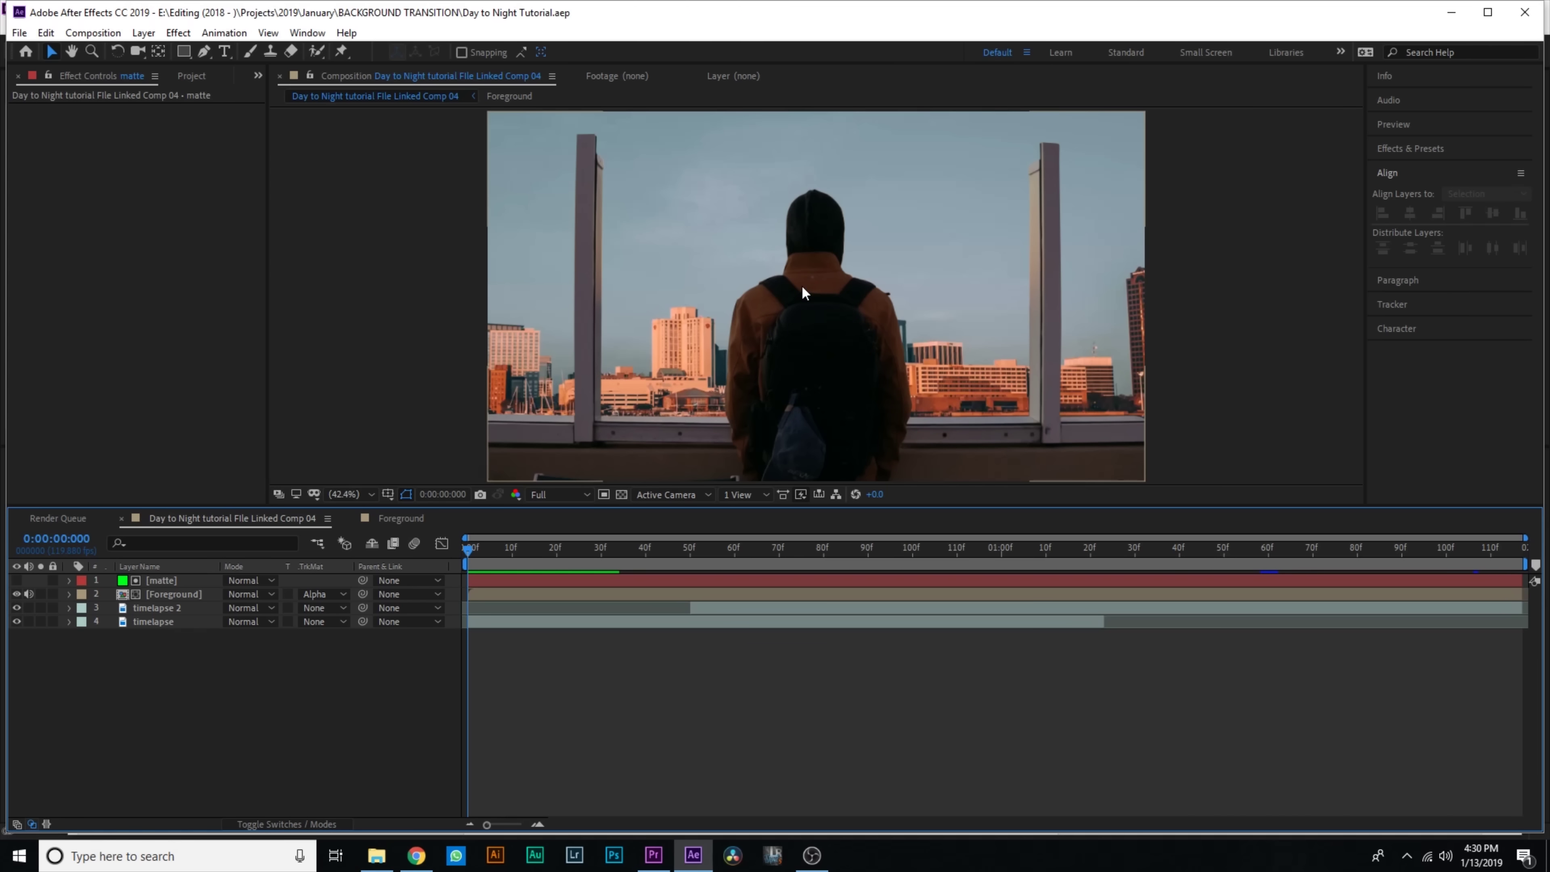
Reopen the Foreground in Mocha Pro and draw an X-spline layer around the distant city lights between the person and the right pole
left_click(510, 593)
left_click(131, 154)
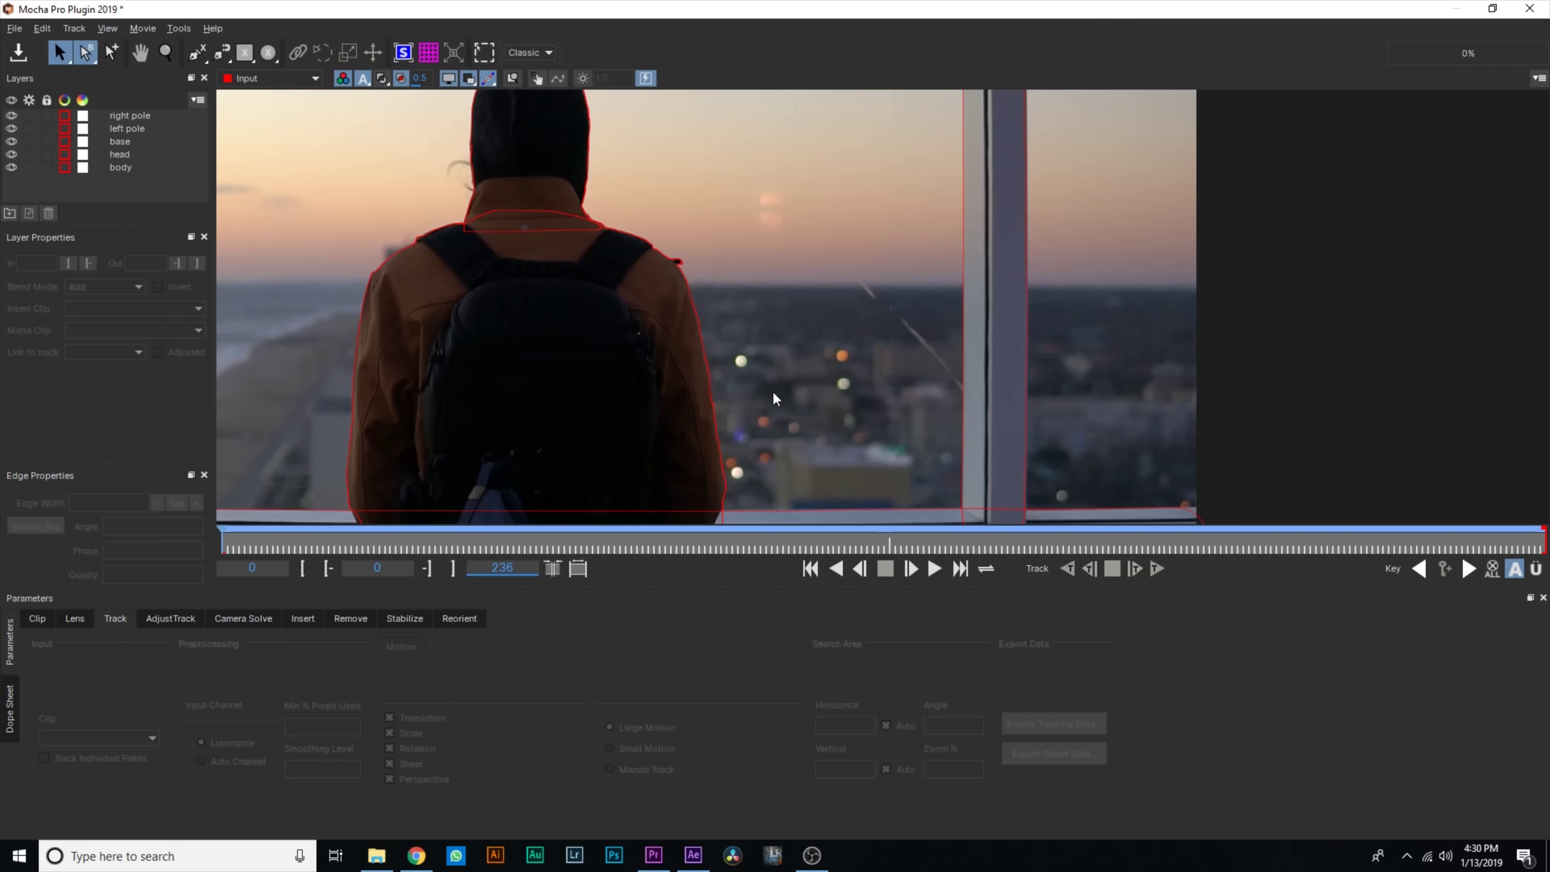
key("x")
left_click_drag(762, 381, 809, 375)
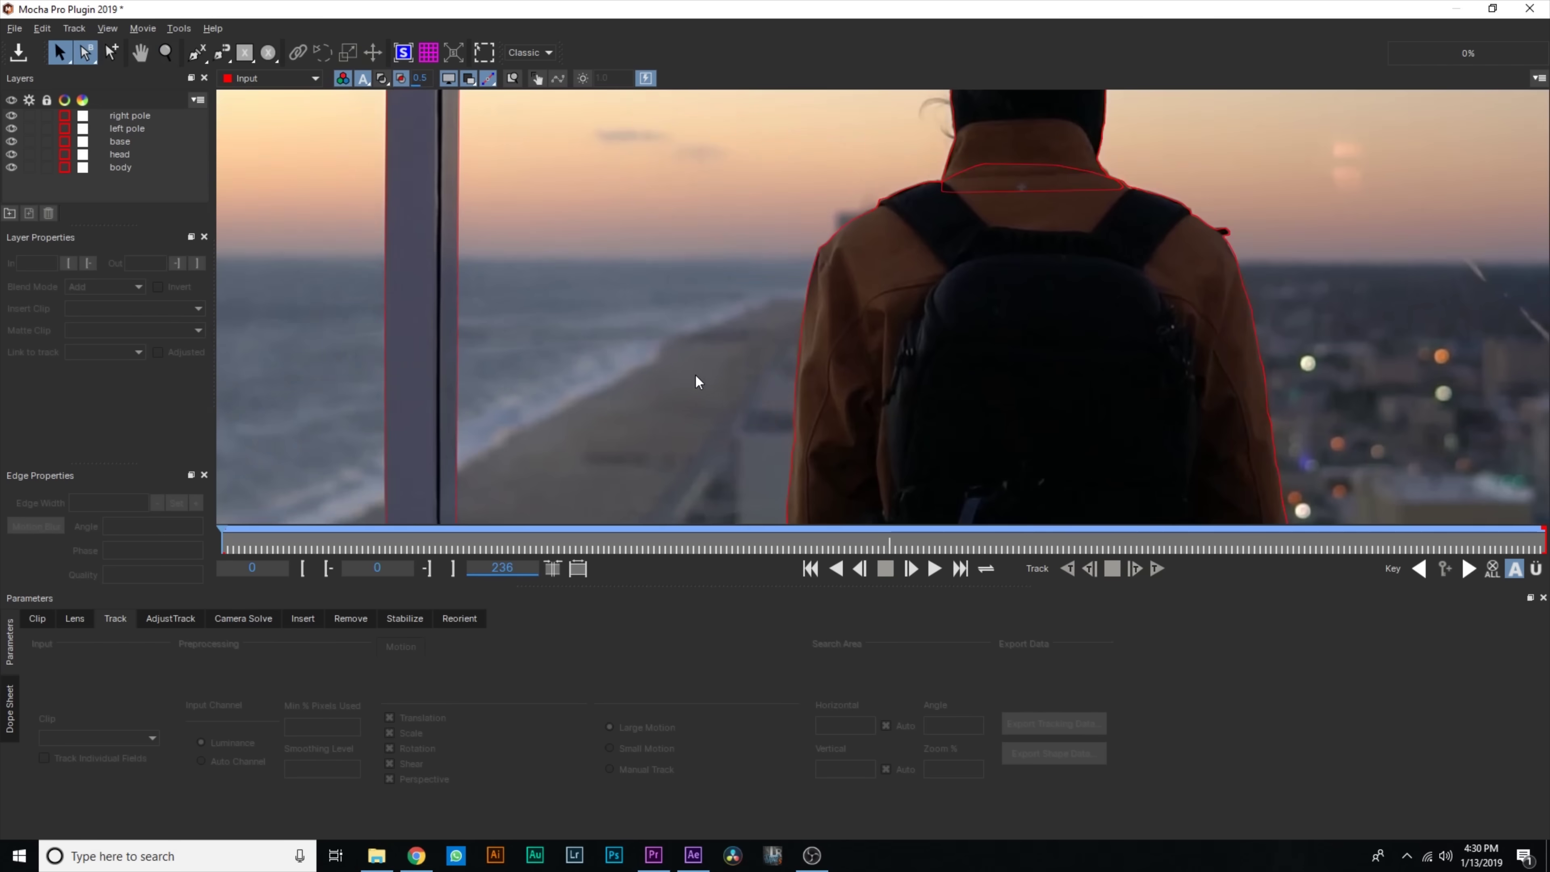
key("x")
mouse_move(671, 381)
left_mouse_down()
mouse_move(671, 342)
mouse_move(671, 357)
left_mouse_up()
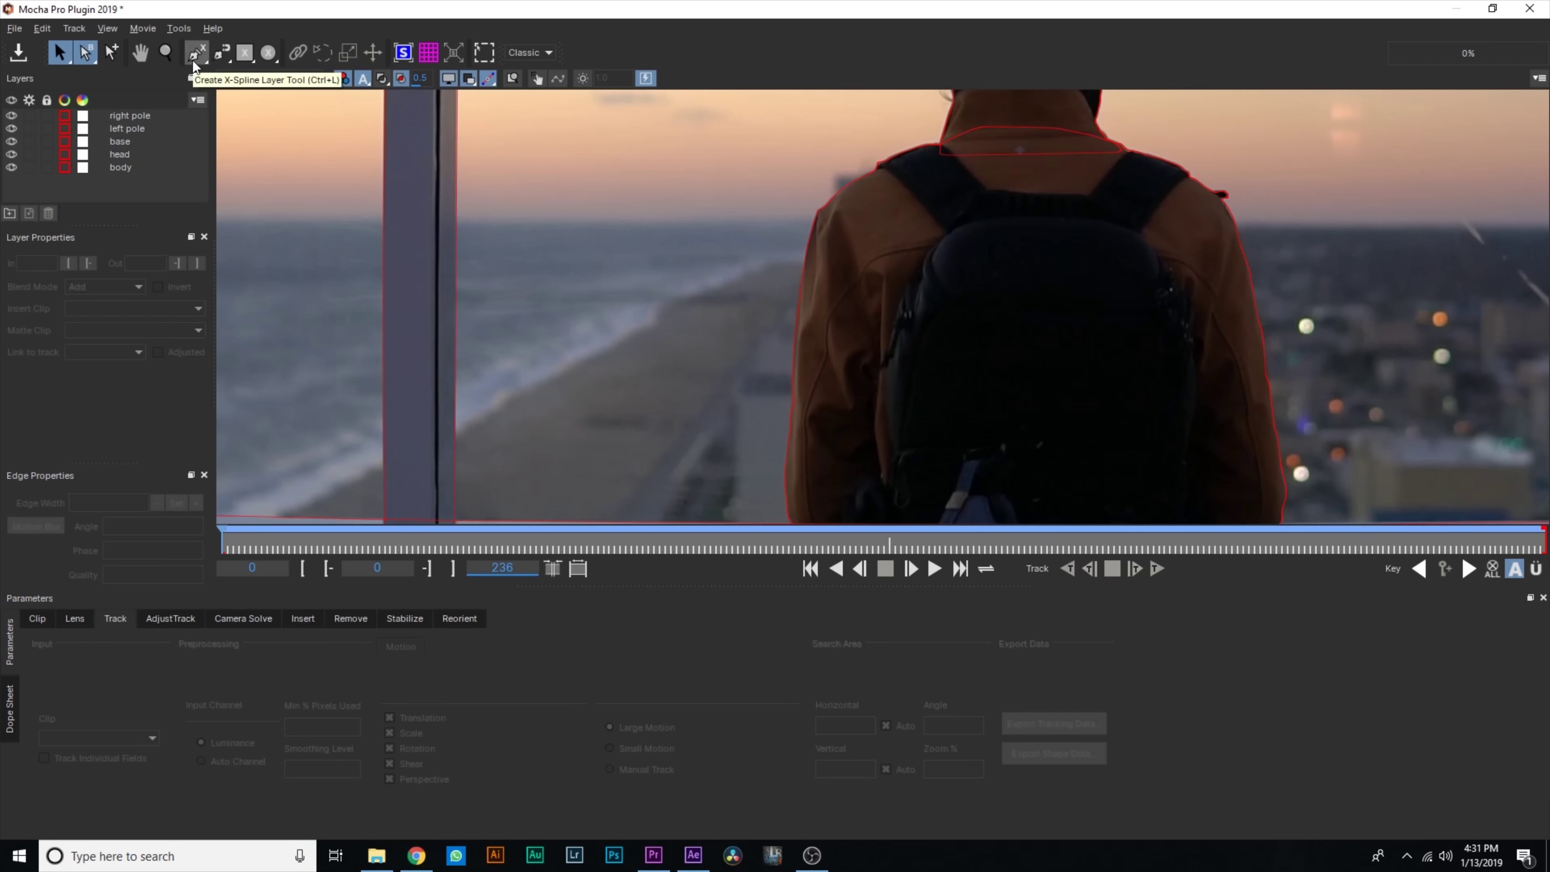
key("x")
left_click_drag(1037, 357, 360, 340)
key("ctrl+l")
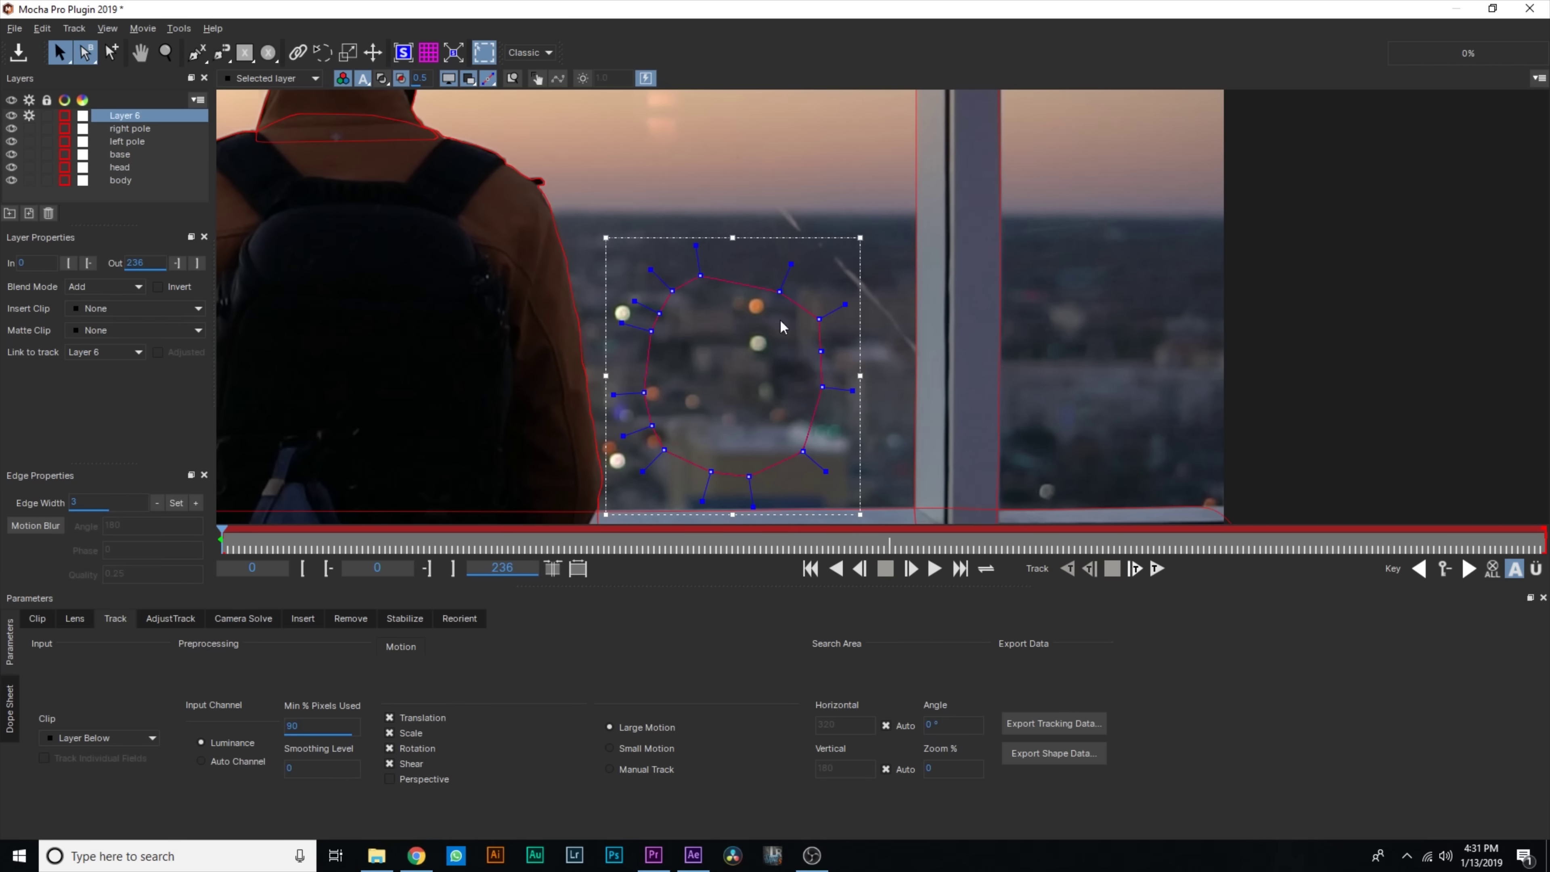
Track the new city-lights layer forward to the last frame and scrub back through the clip to check the track
left_click(1157, 569)
left_click_drag(1038, 415, 998, 375)
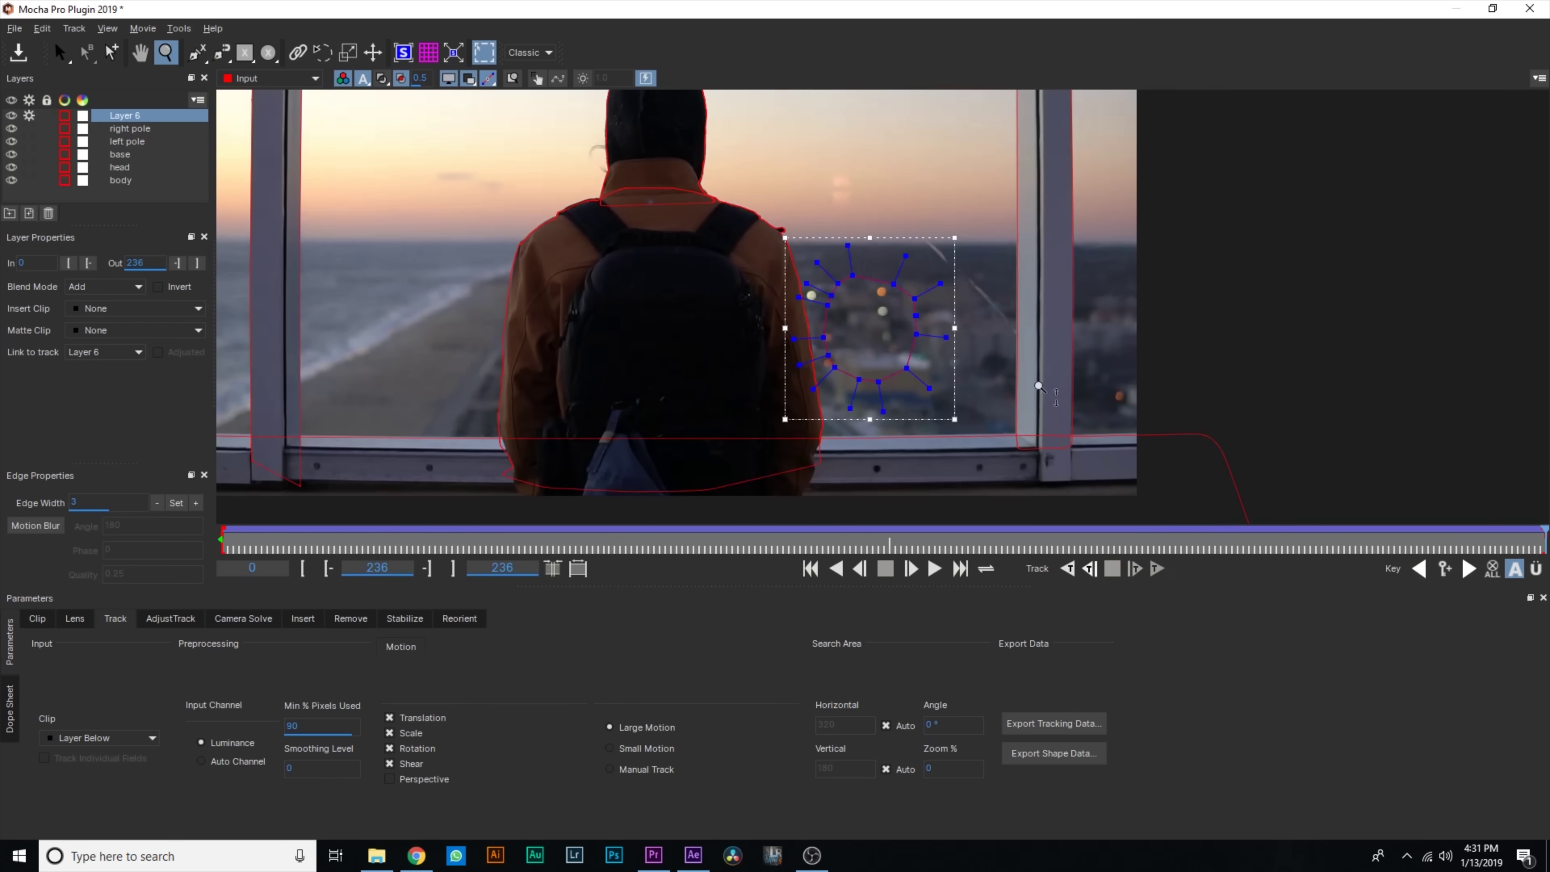
left_click_drag(1539, 543, 586, 553)
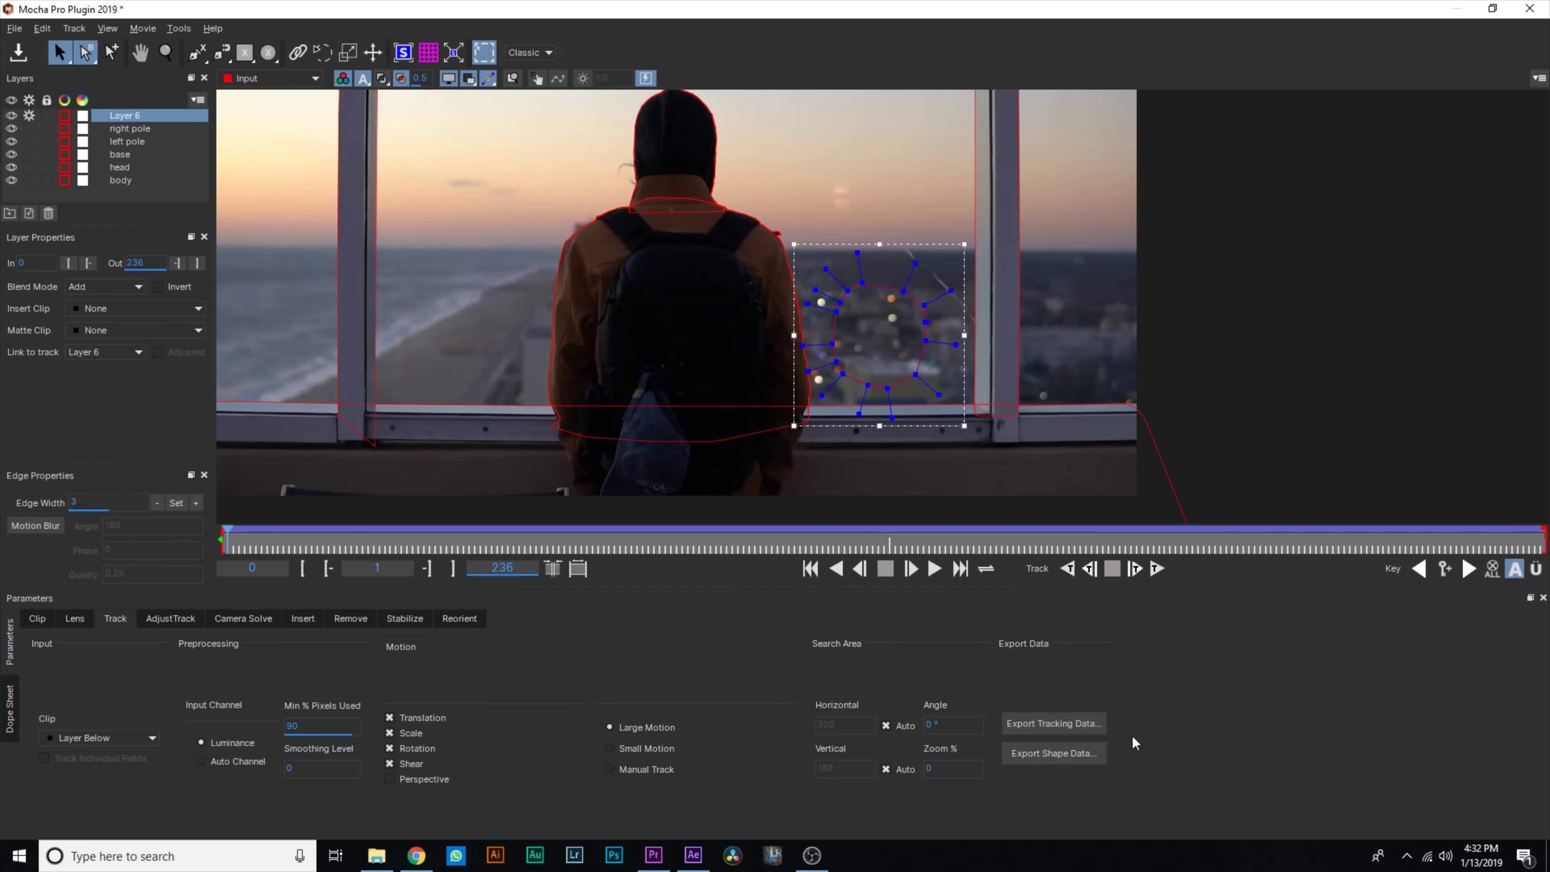
Copy the tracking data to the clipboard as After Effects Transform Data (position, scale and rotation) and close Mocha Pro
left_click(1063, 725)
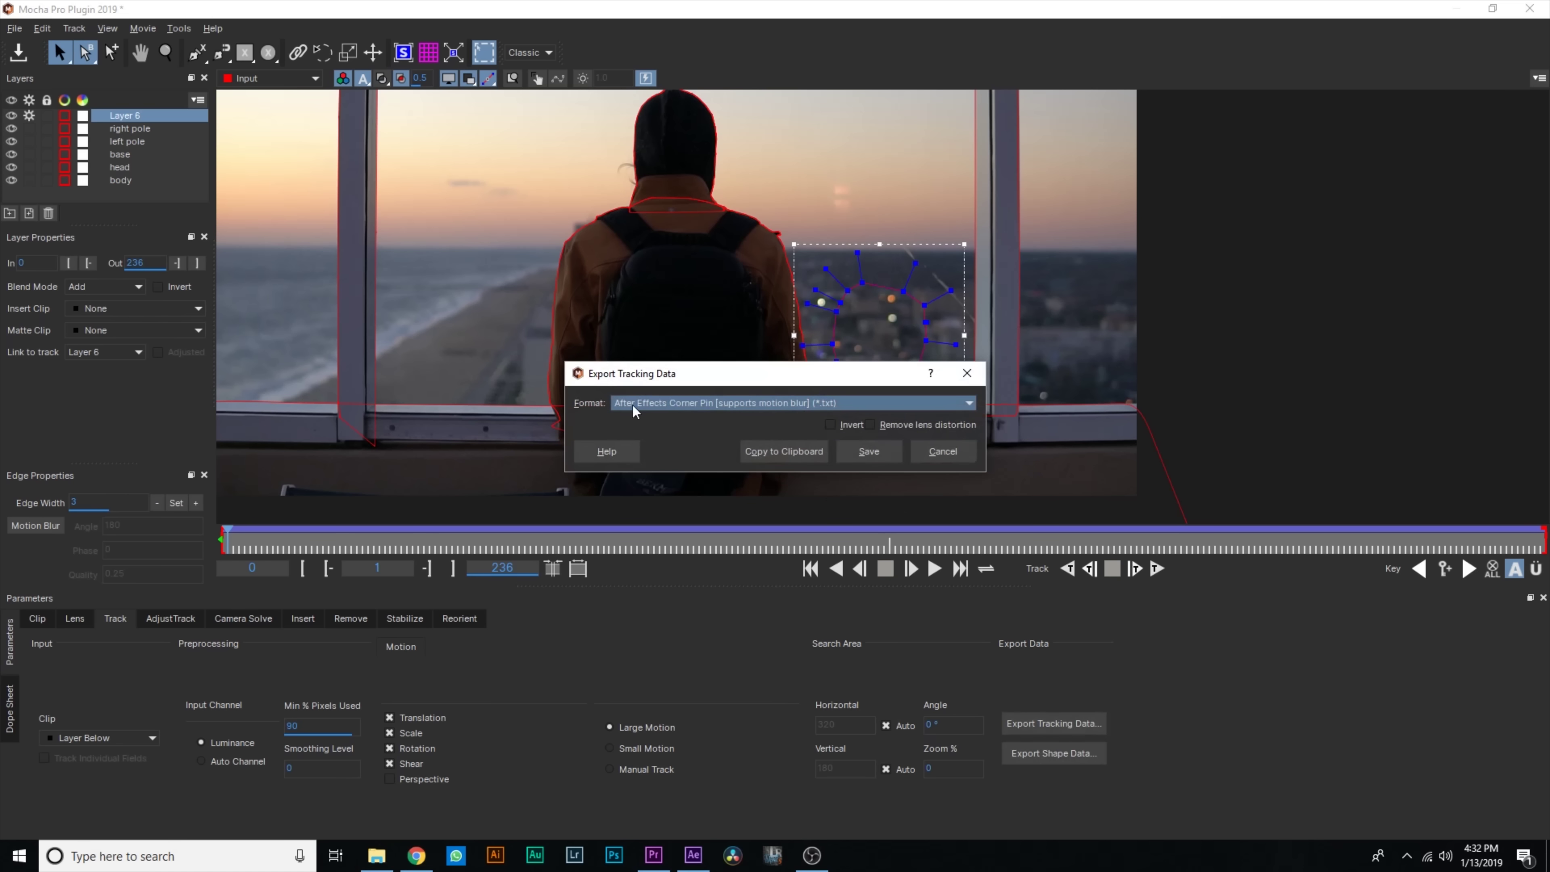
left_click(747, 403)
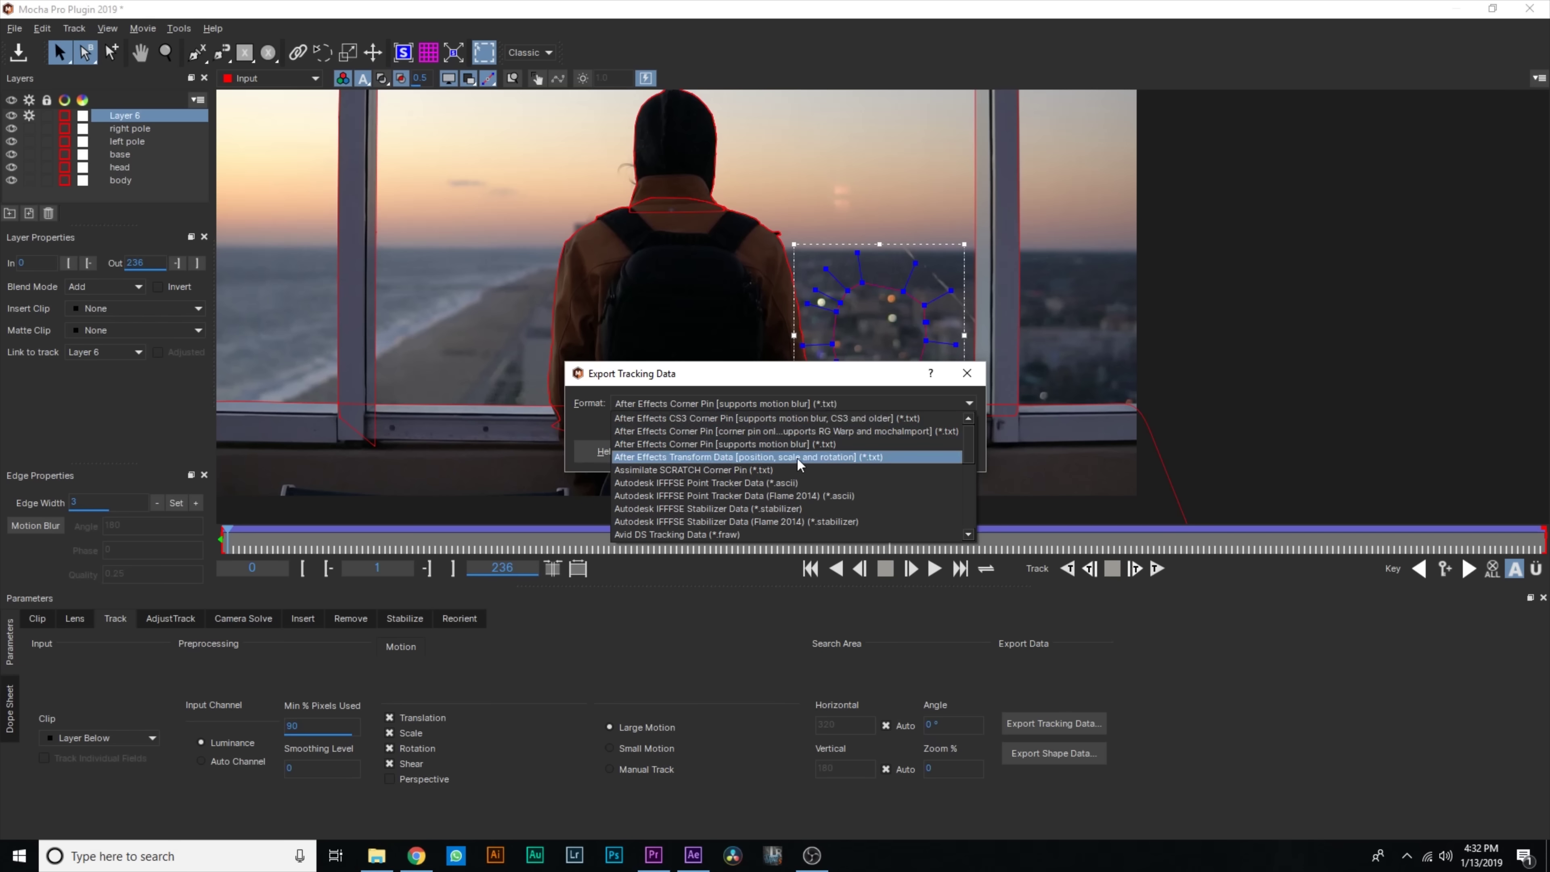
left_click(835, 458)
left_click(777, 453)
left_click(1530, 7)
left_click(830, 461)
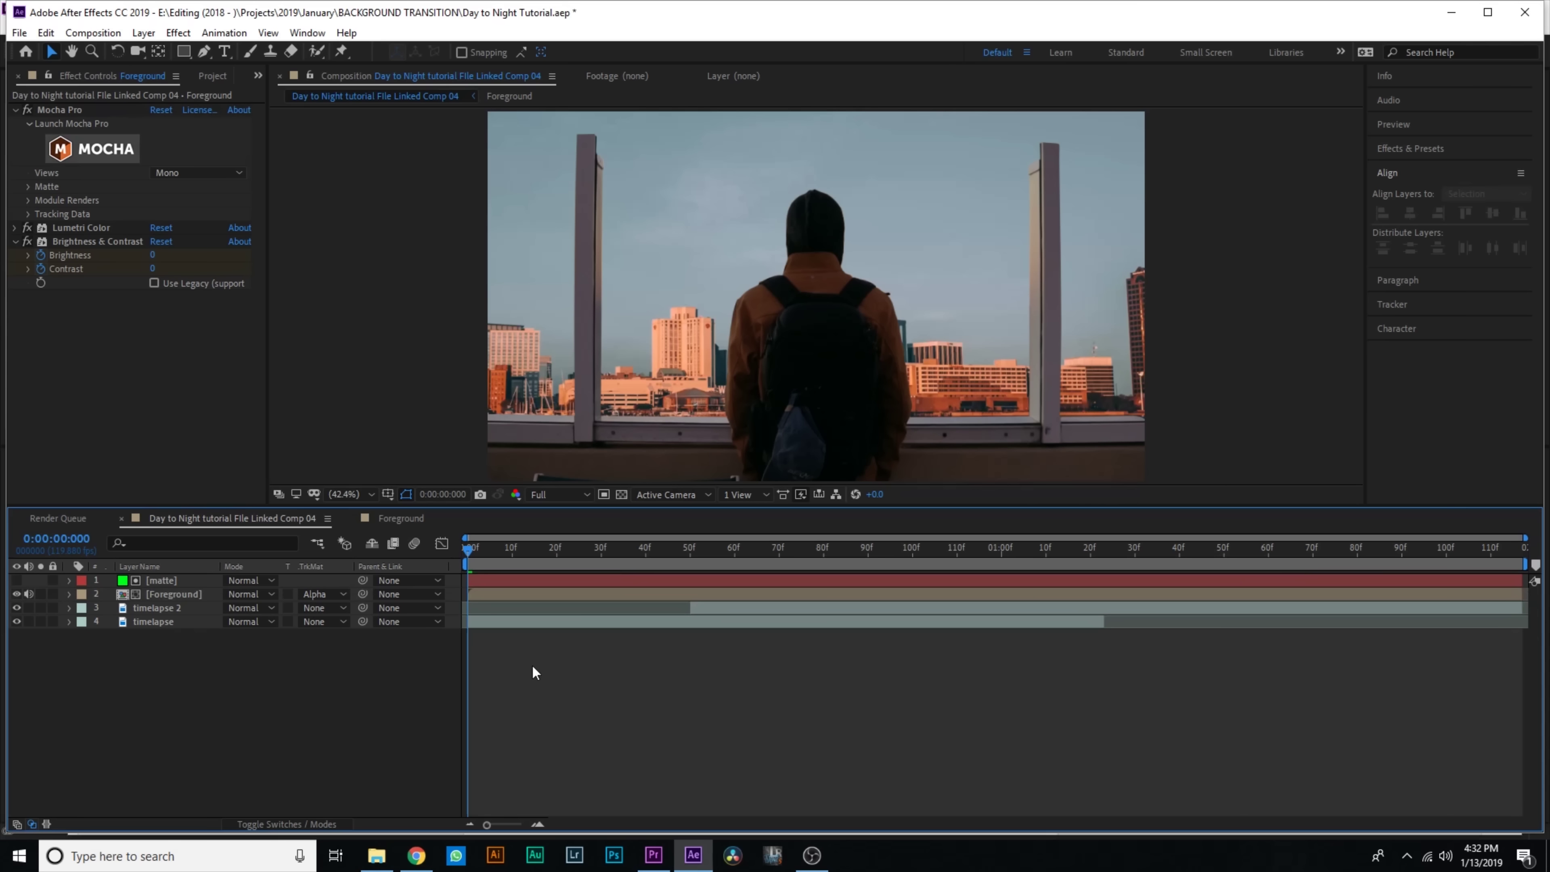
Add a null object to the composition, paste the copied tracking data onto it, and reveal its keyframed properties
left_click(142, 32)
mouse_move(160, 52)
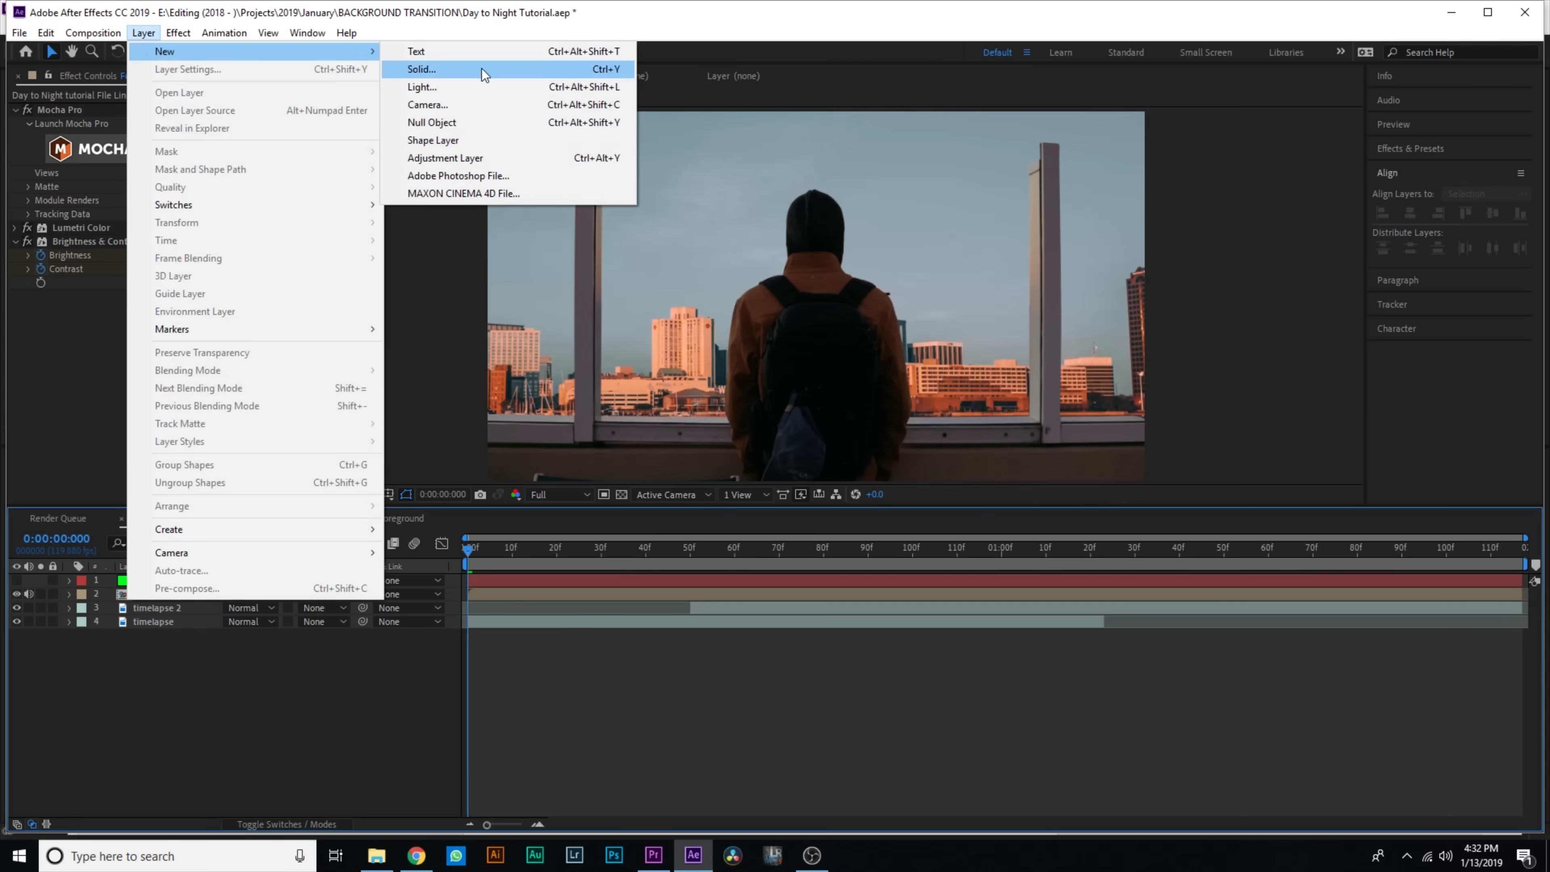
left_click(462, 123)
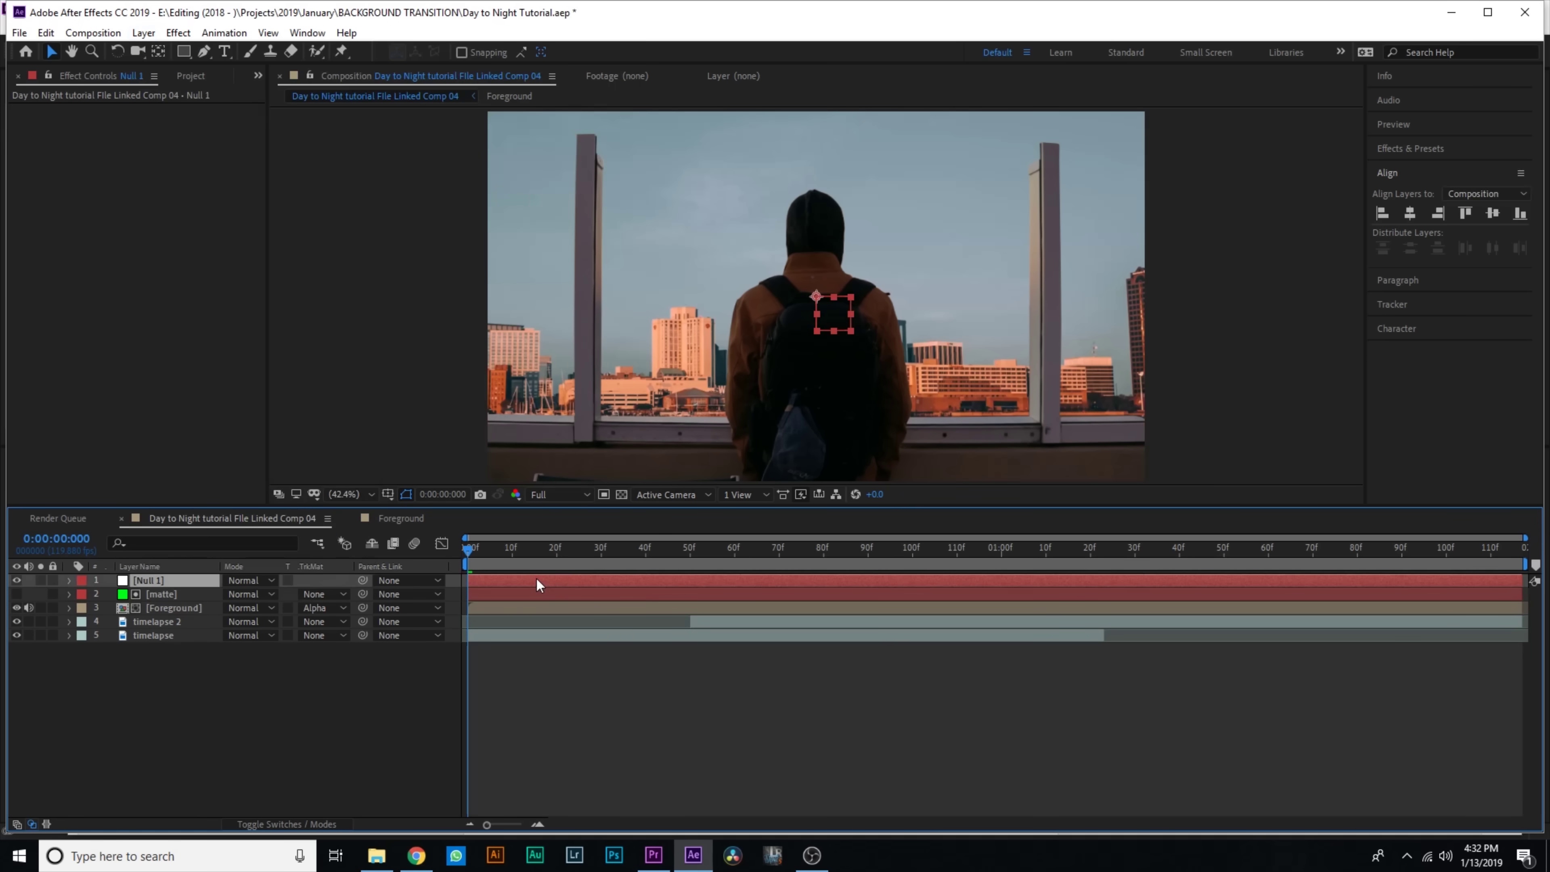
key("ctrl+v")
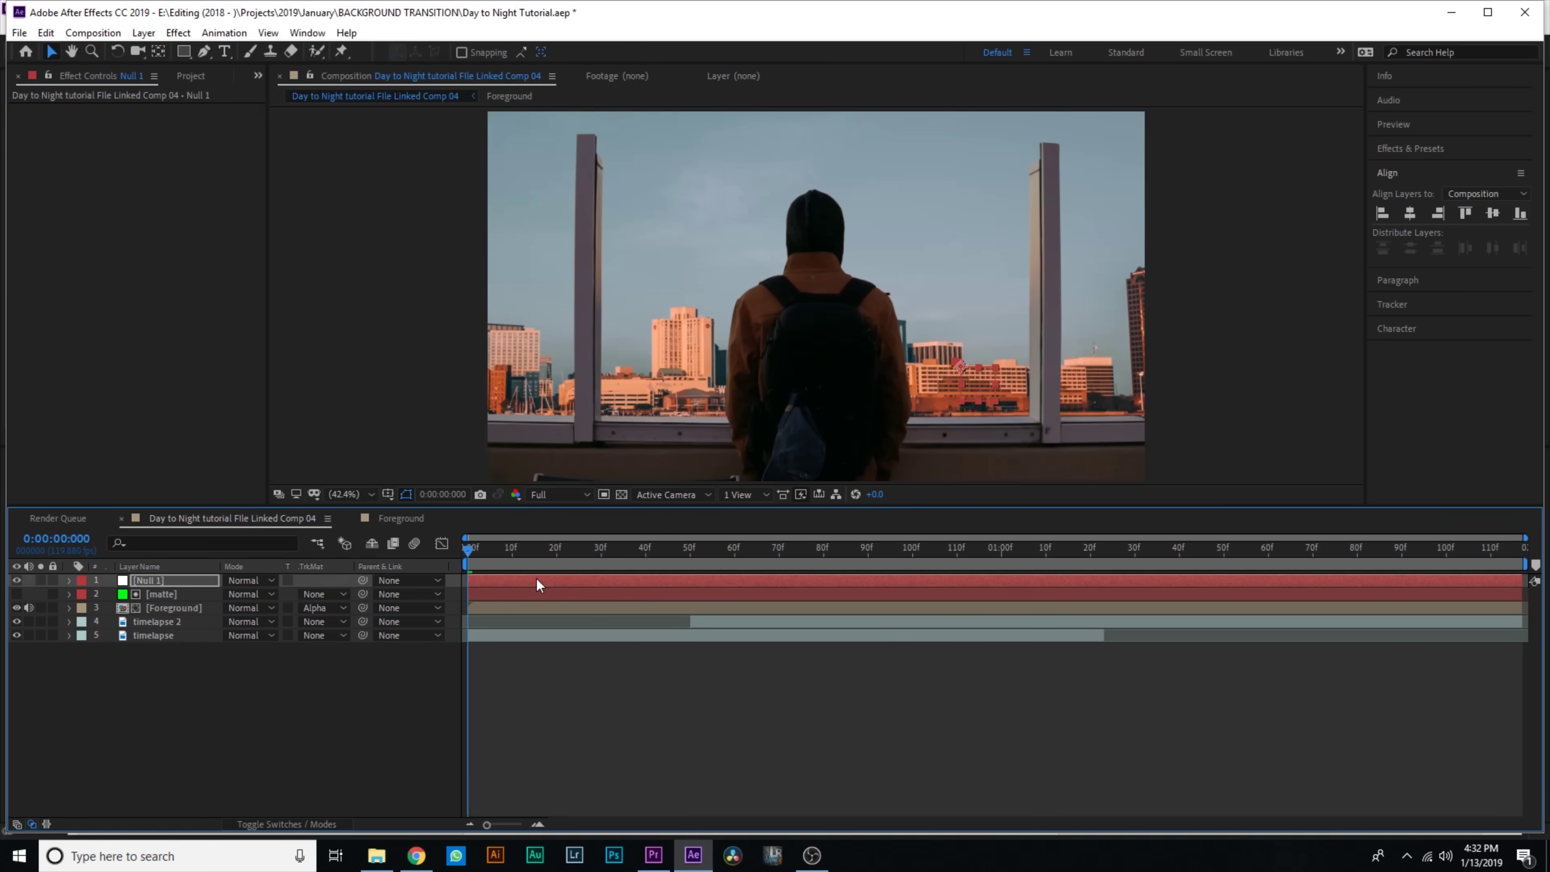
key("u")
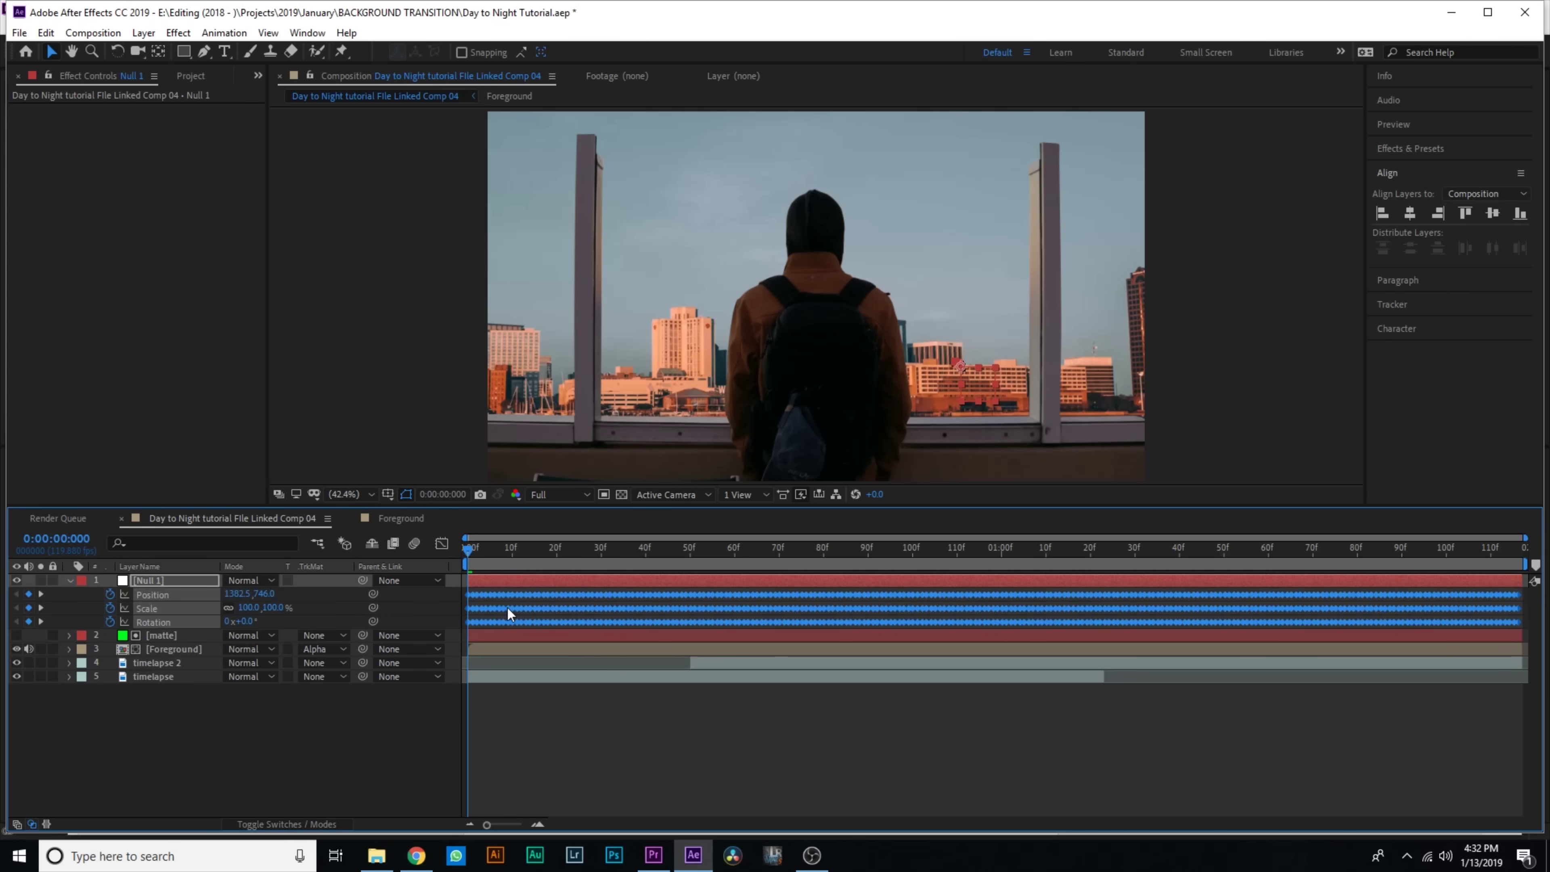
Parent both the timelapse and timelapse 2 layers to the tracked null, then deselect the layers
left_click(665, 675)
left_click(713, 664, "shift")
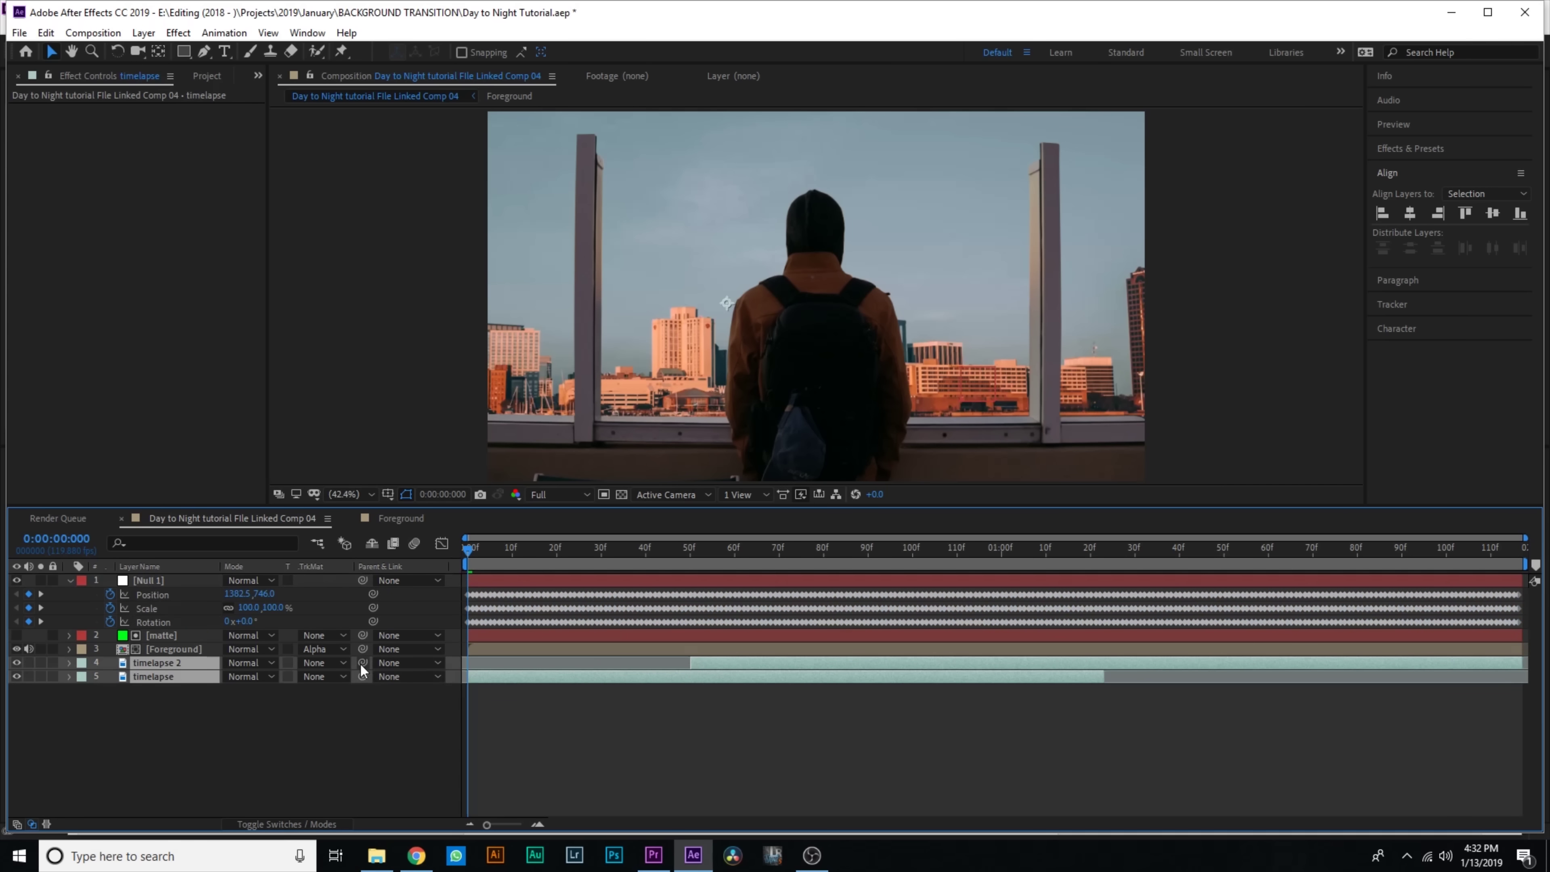
left_click_drag(363, 663, 153, 579)
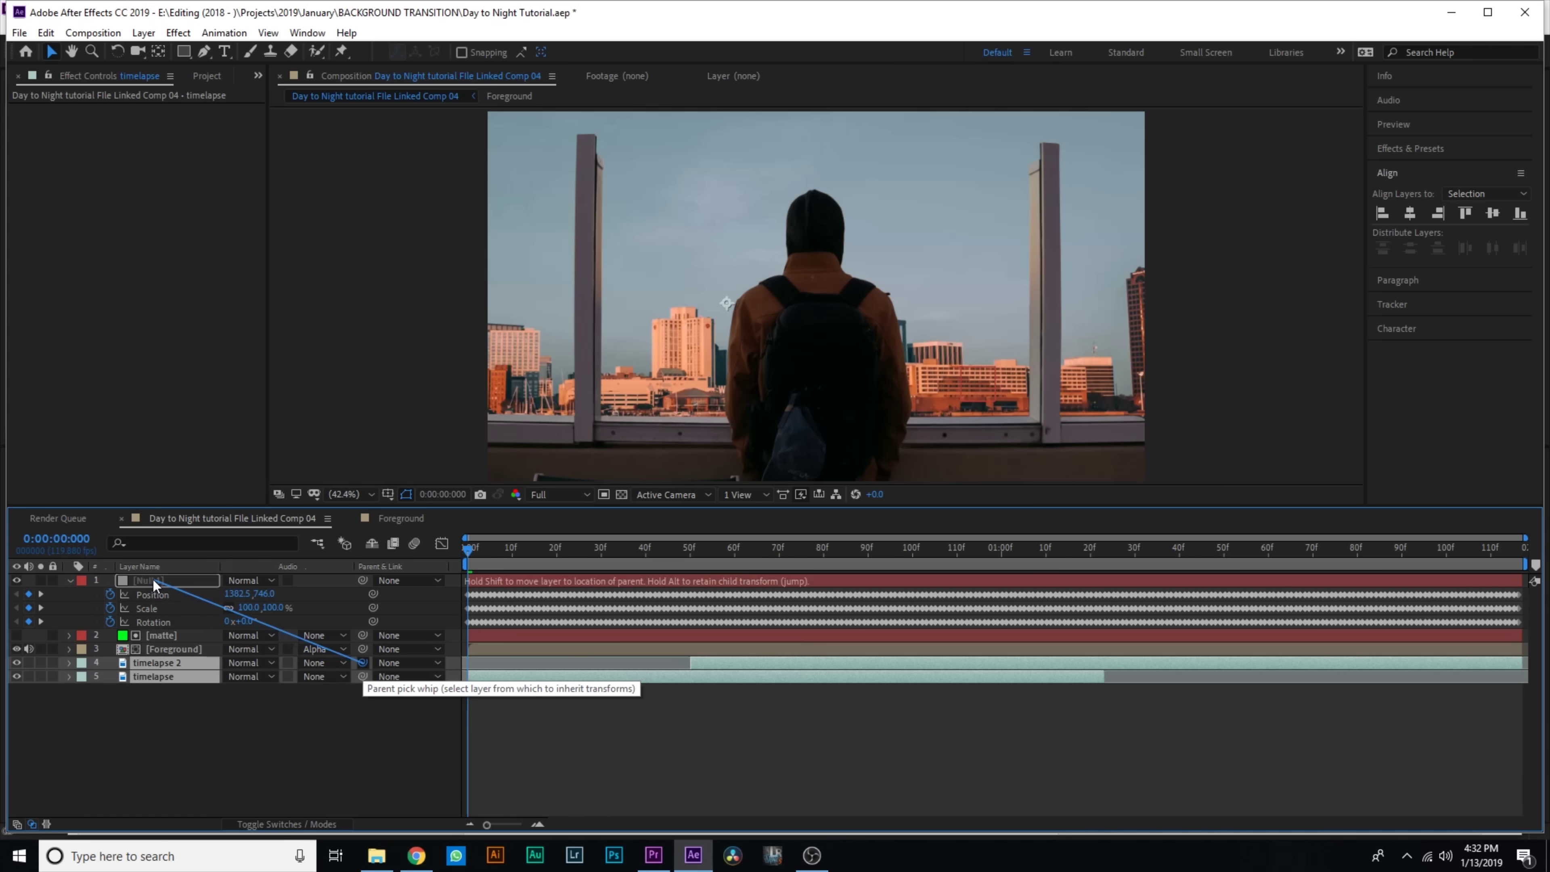
left_click_drag(153, 579, 153, 578)
left_click(602, 757)
Preview the composition from the start to examine how the background follows the camera motion
key("space")
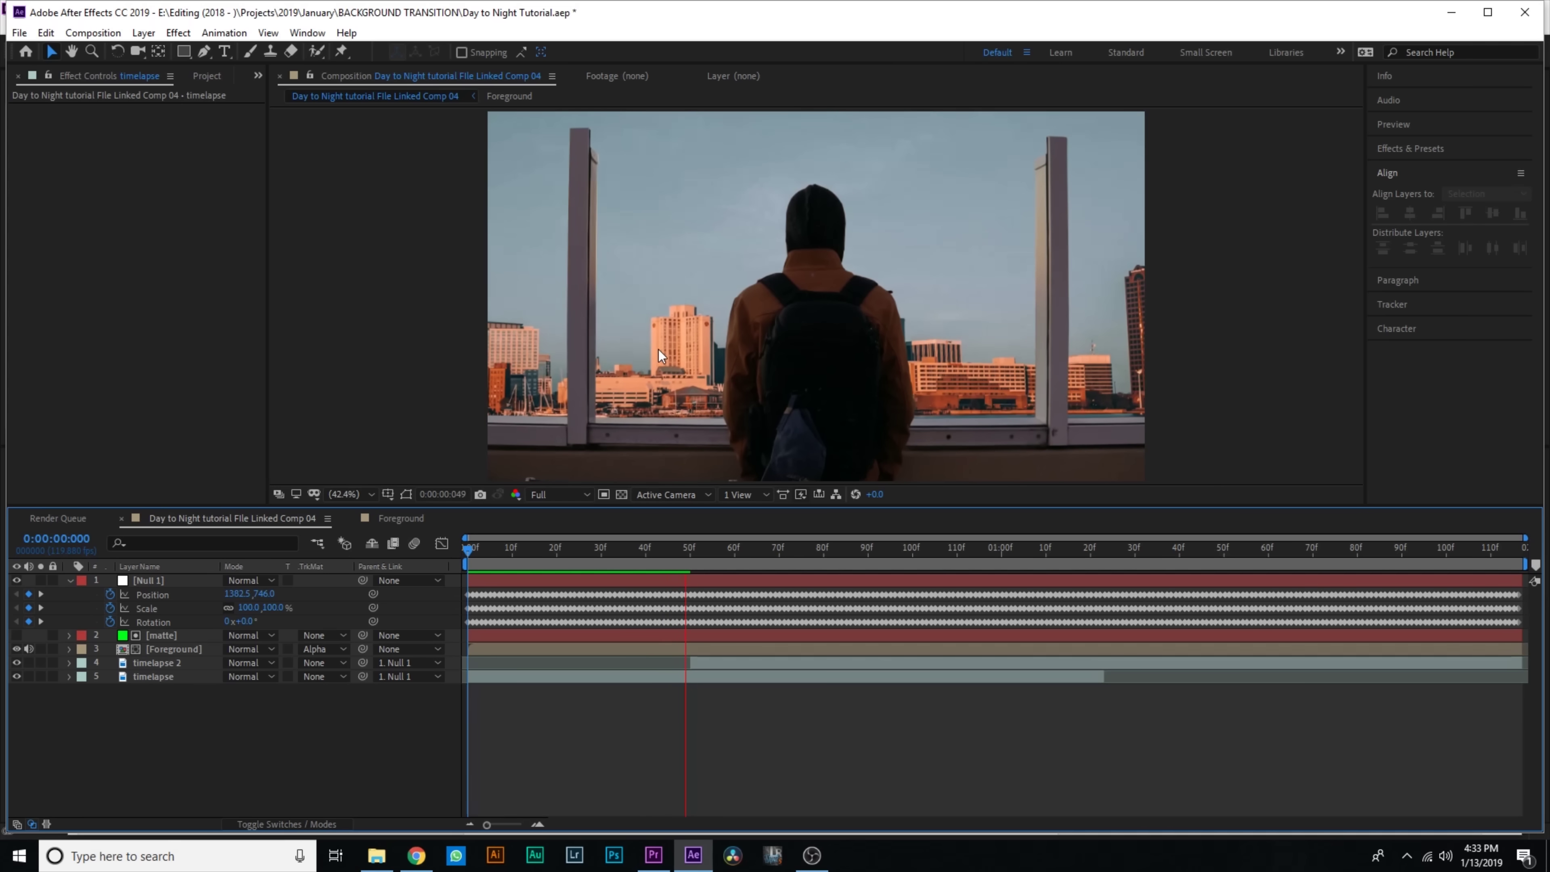
key("space")
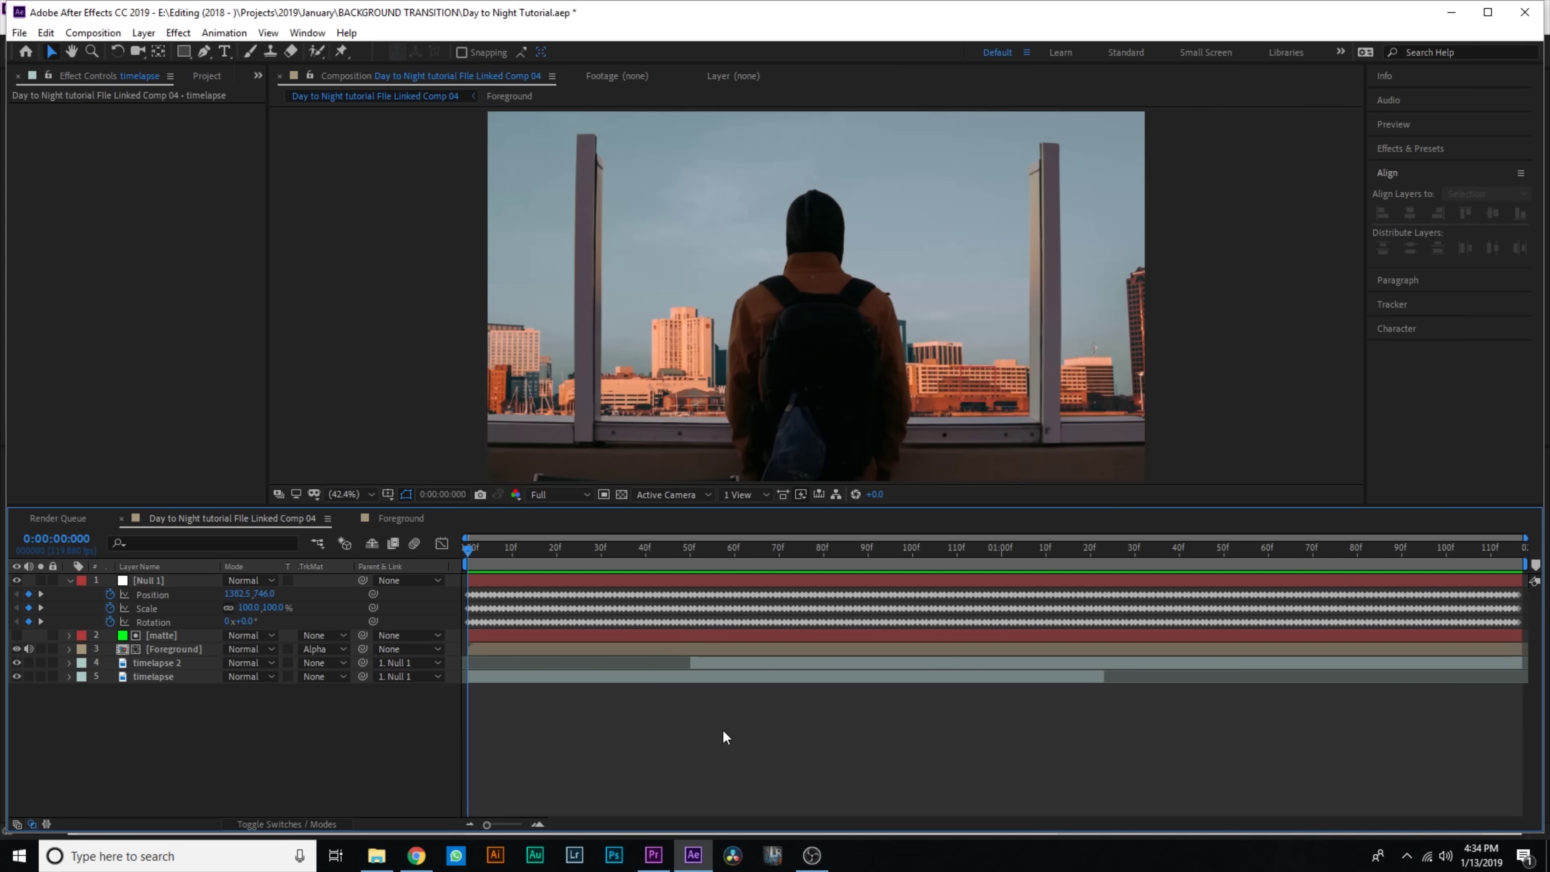
key("space")
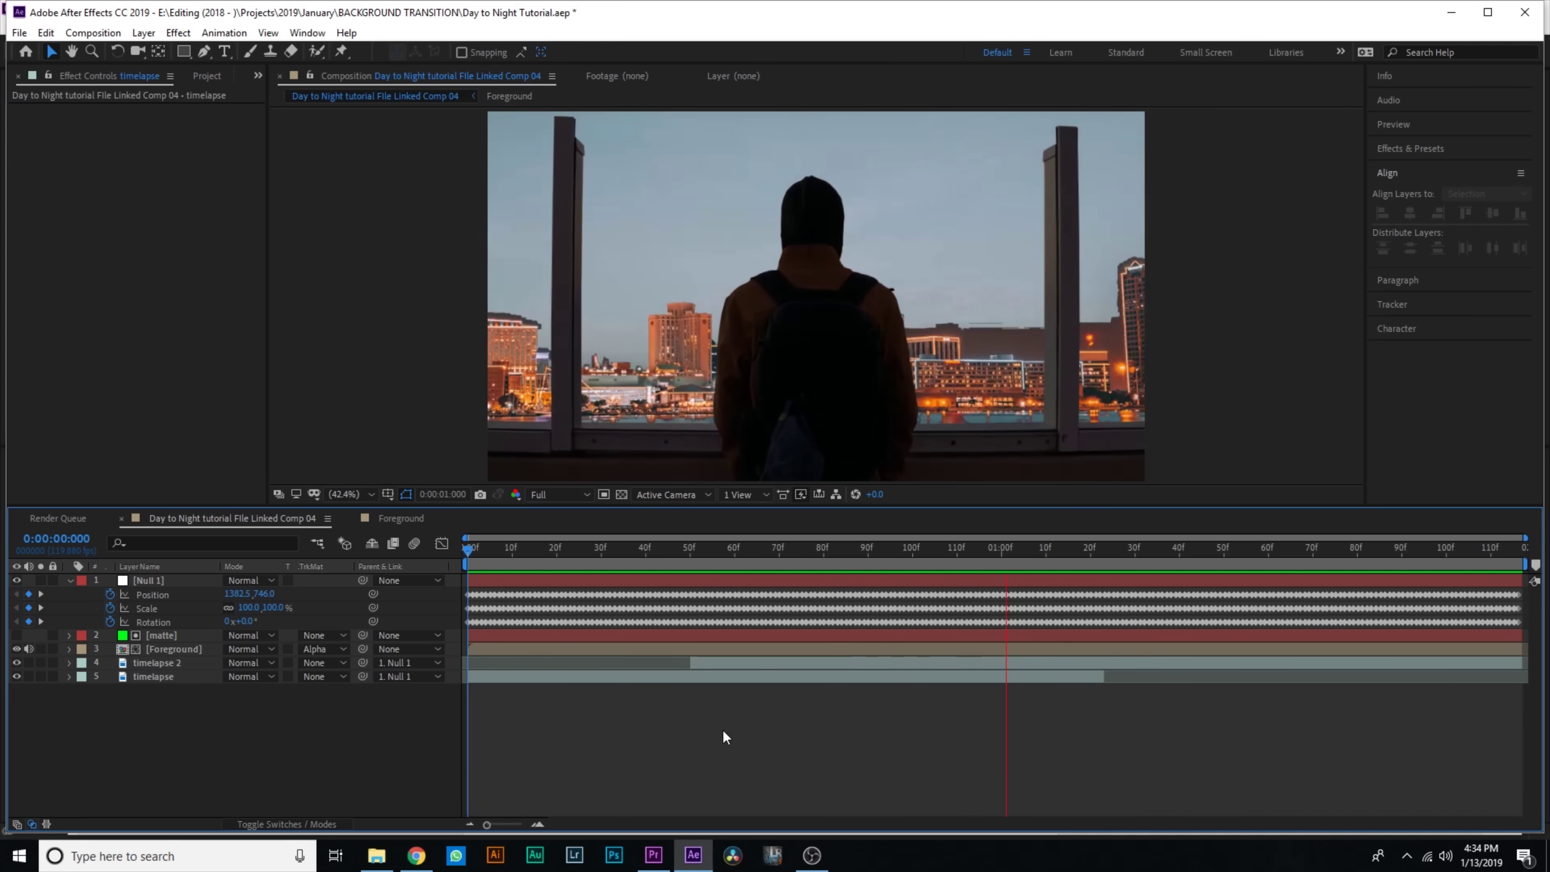